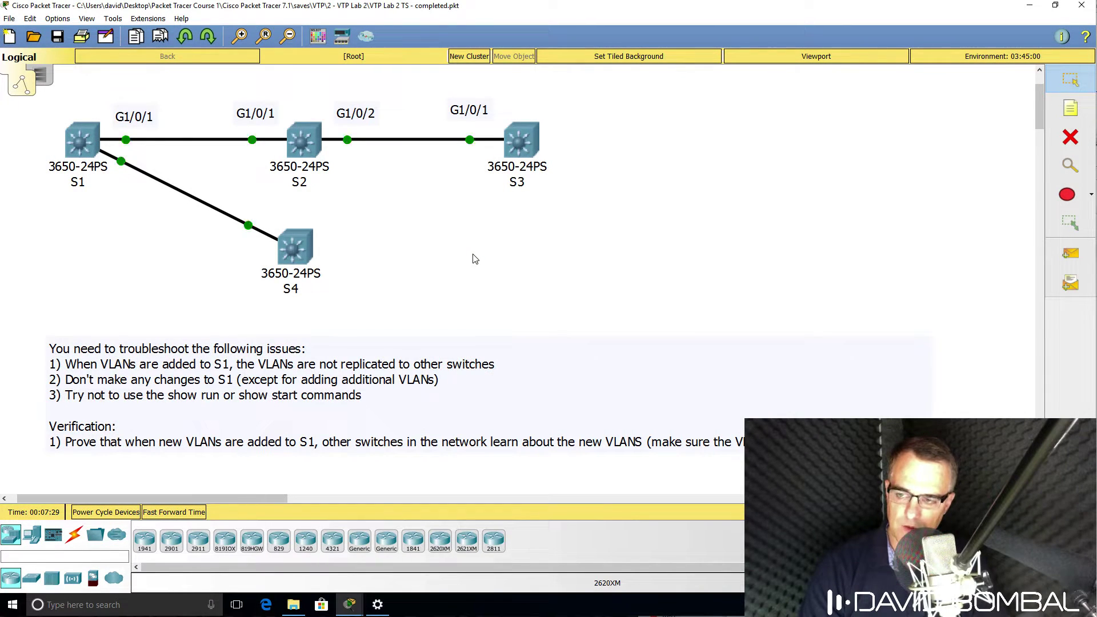
Step: Open the S1 switch's command line and examine the latest DTP domain mismatch message for port Gig1/0/1
left_click(91, 144)
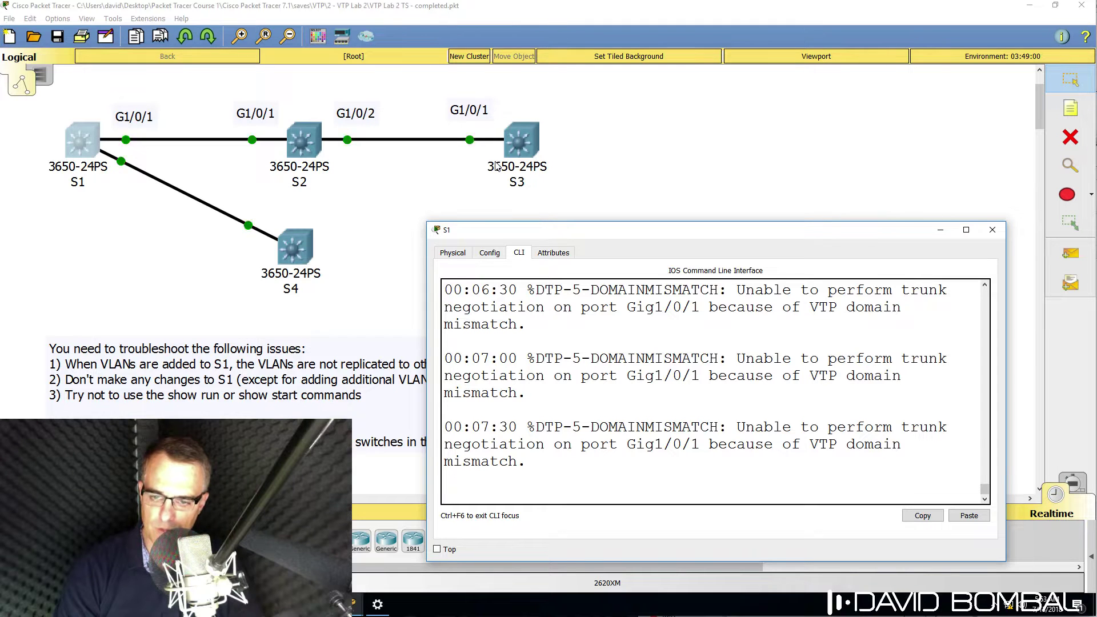
left_click_drag(558, 455, 433, 408)
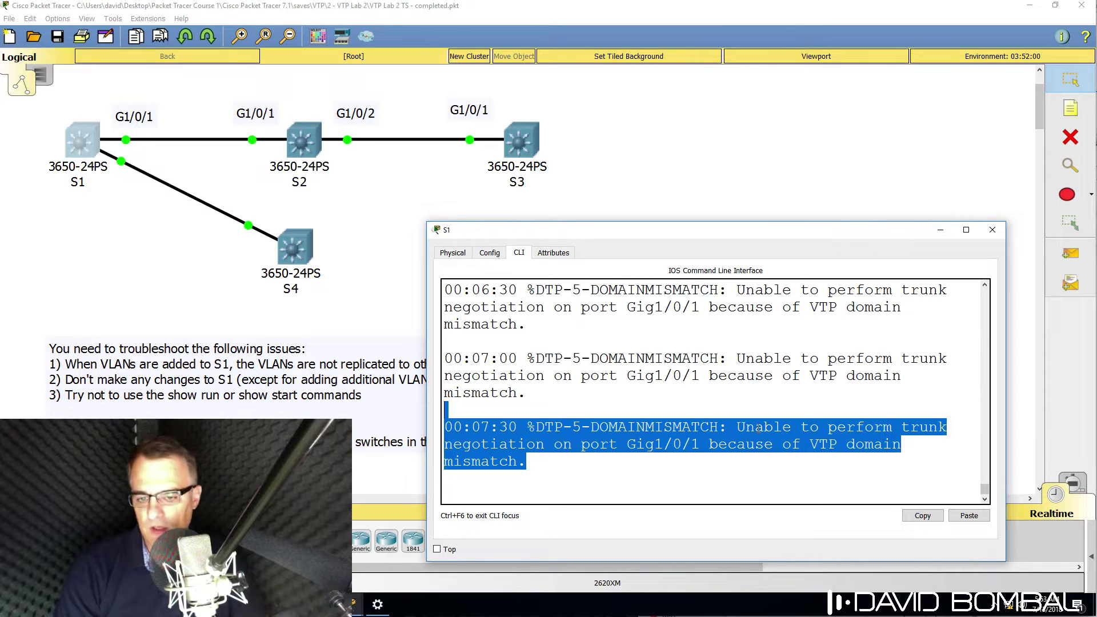
left_click(537, 419)
left_click_drag(532, 425, 721, 426)
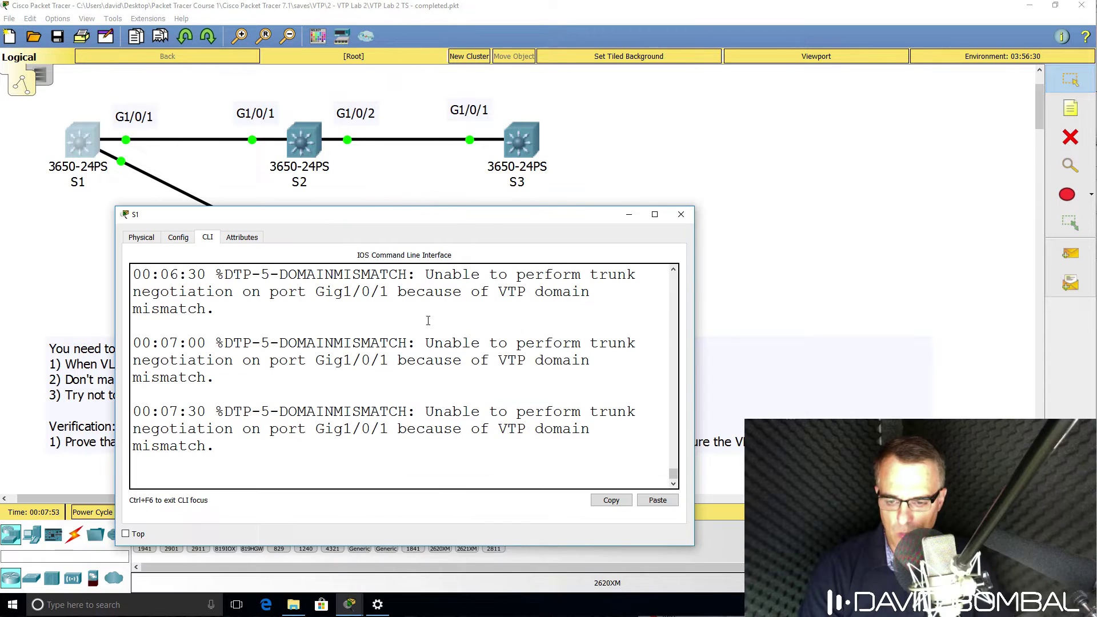
left_click_drag(428, 411, 503, 439)
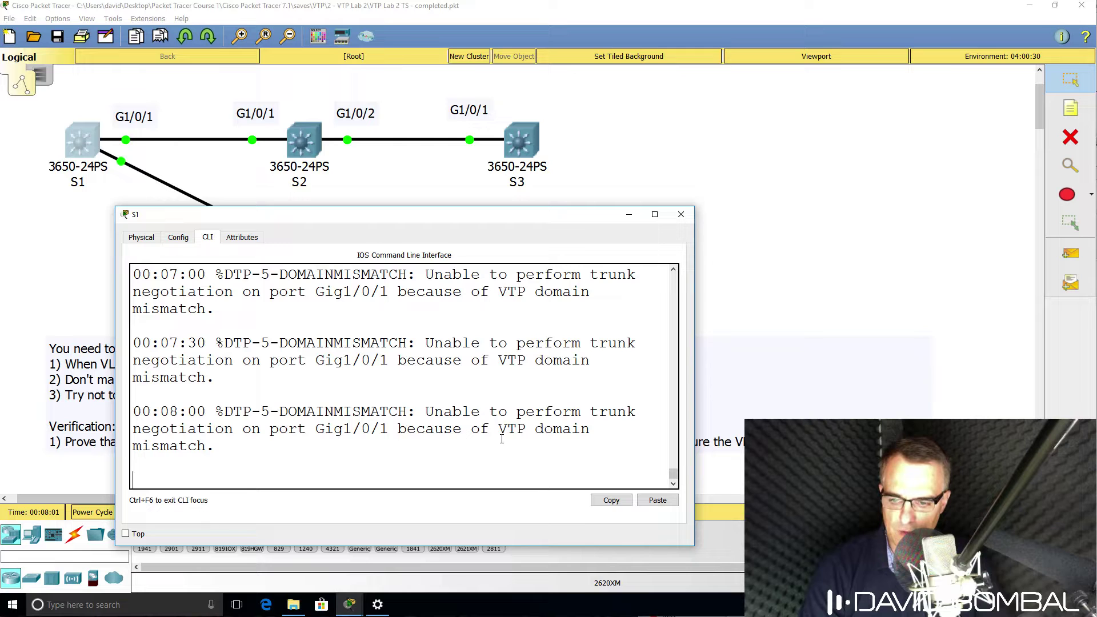
left_click_drag(235, 453, 129, 398)
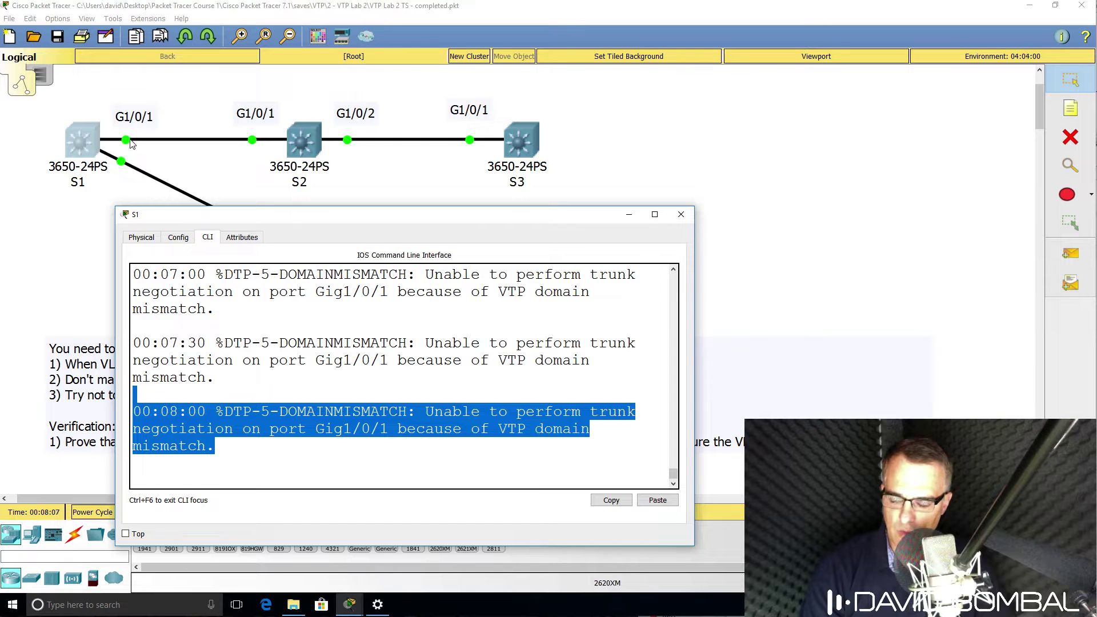
left_click(344, 411)
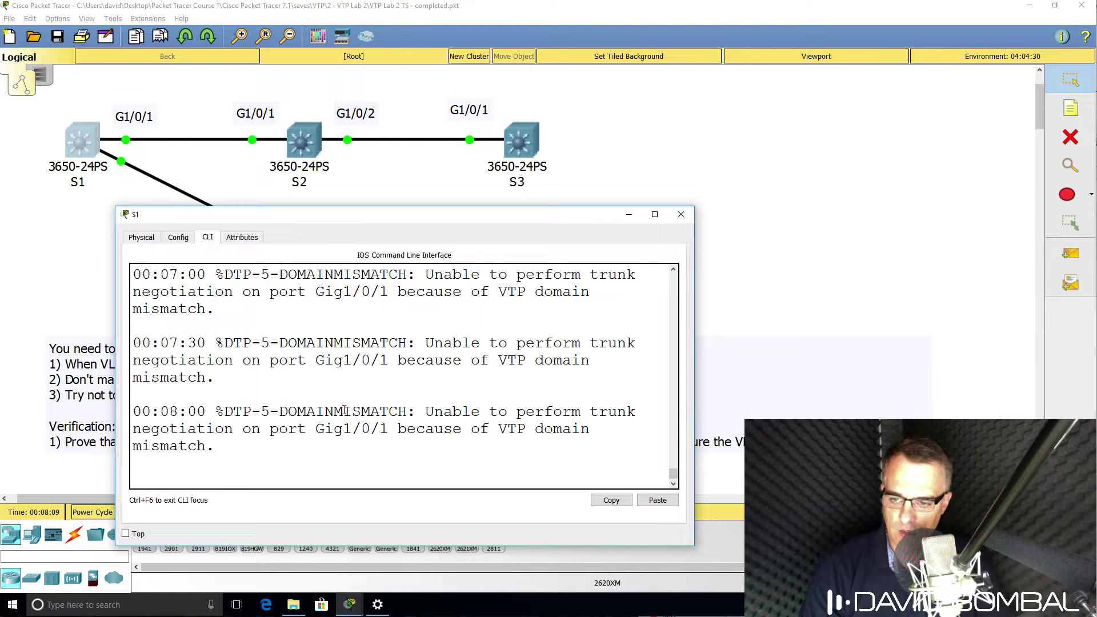
mouse_move(213, 411)
left_mouse_down()
mouse_move(379, 428)
mouse_move(404, 427)
mouse_move(410, 412)
mouse_move(219, 412)
left_mouse_up()
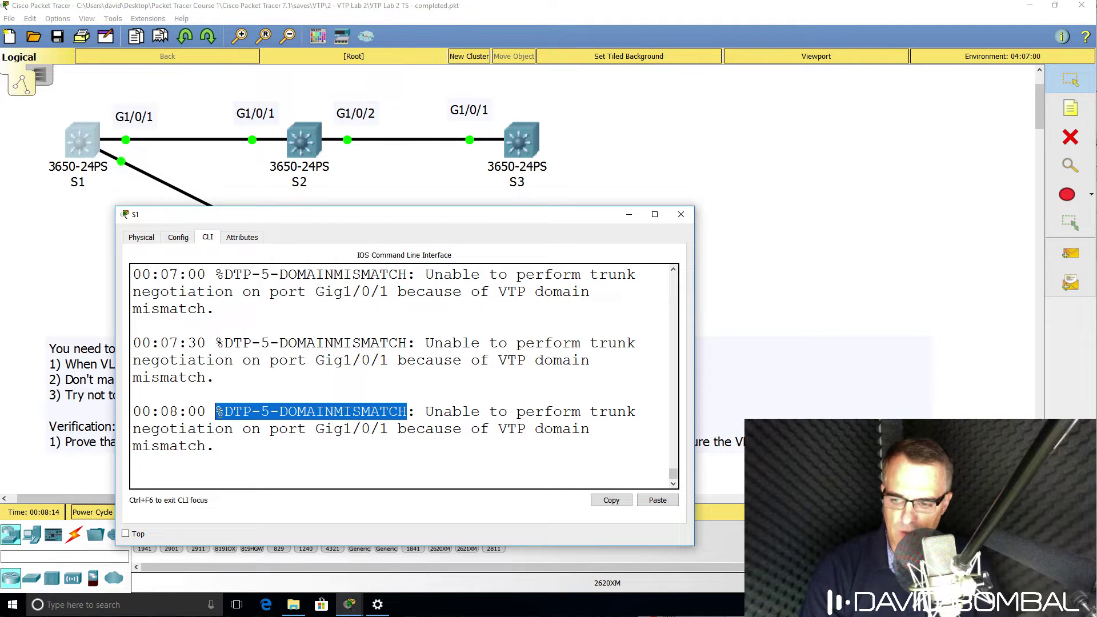
Step: Open the S2 switch's command line, widen its window and examine the trunk negotiation messages
left_click(307, 142)
left_click_drag(457, 129, 414, 231)
left_click(421, 250)
left_click_drag(674, 343, 889, 340)
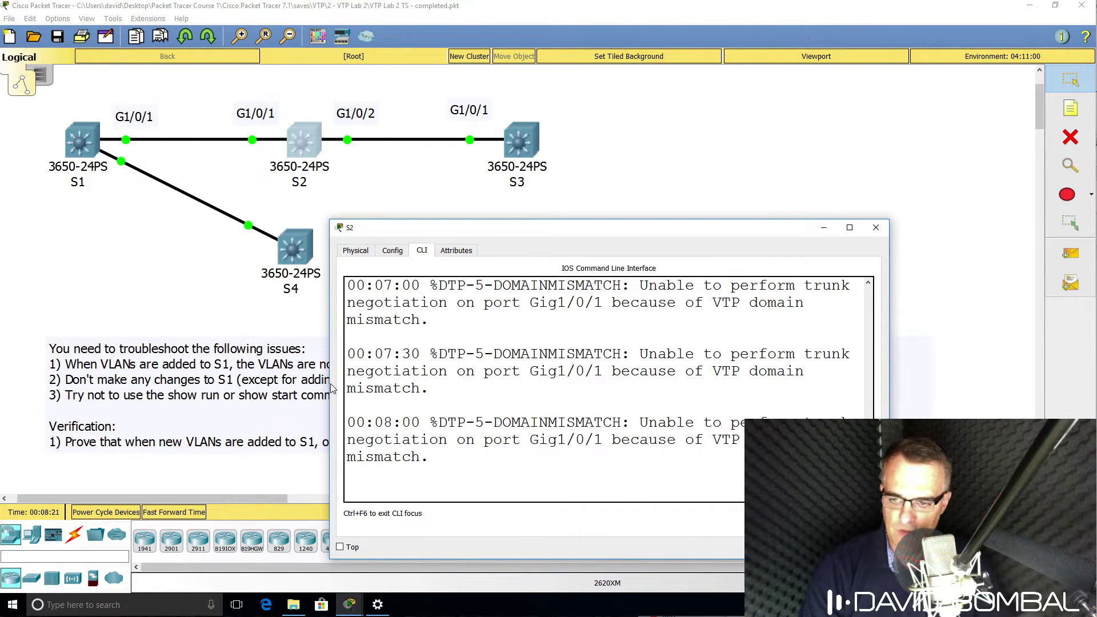
left_click_drag(329, 383, 158, 382)
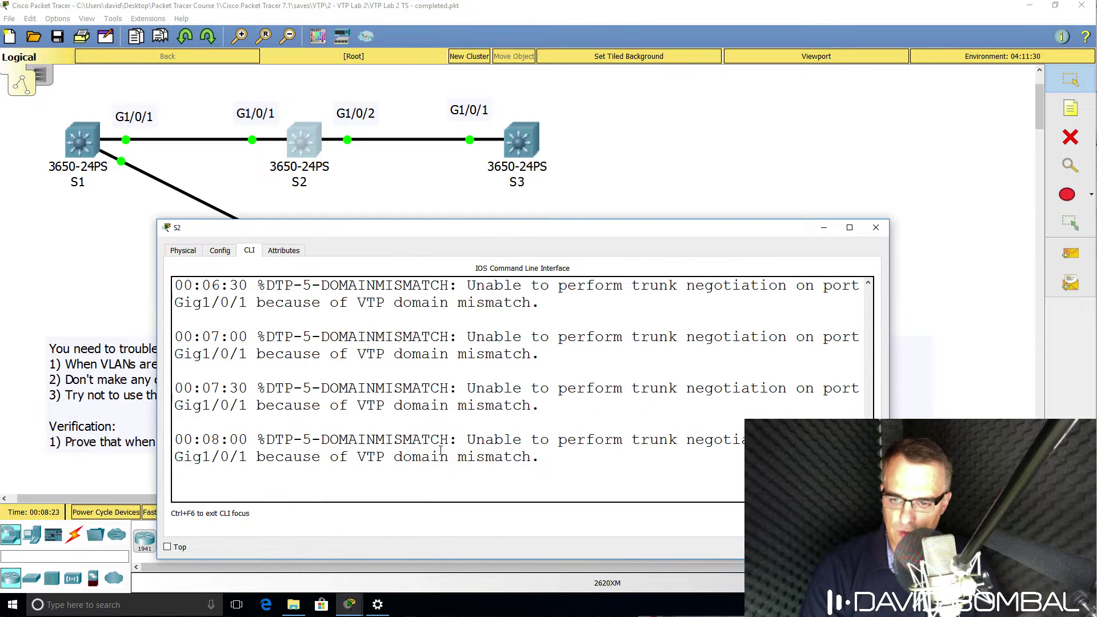
left_click_drag(561, 419, 86, 372)
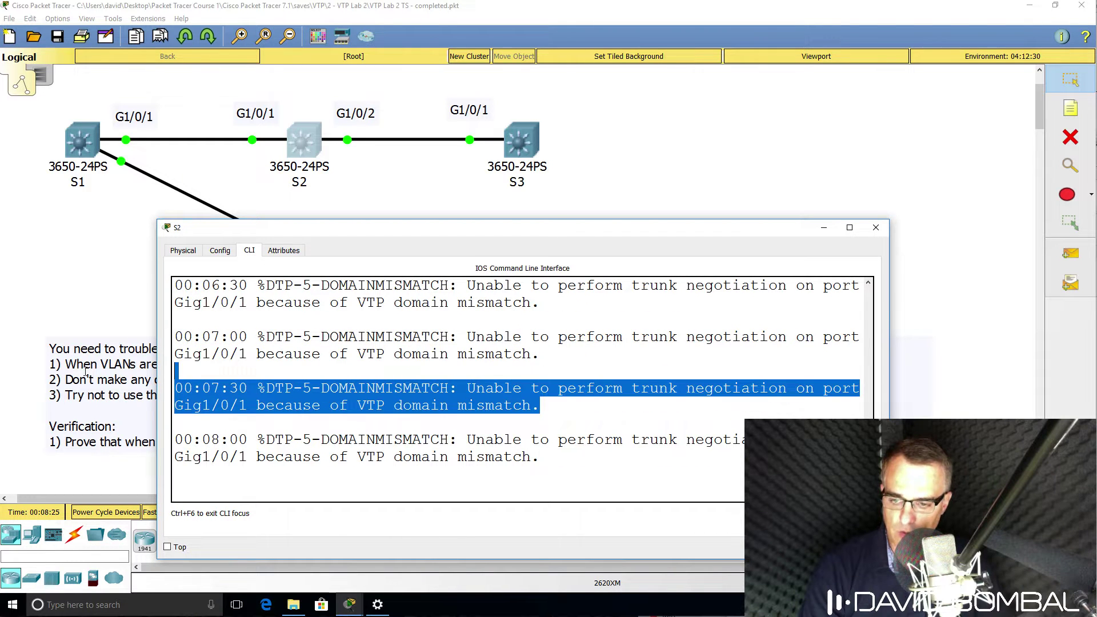
Step: Enter privileged mode on S2 with en and run show vtp status
key("Return")
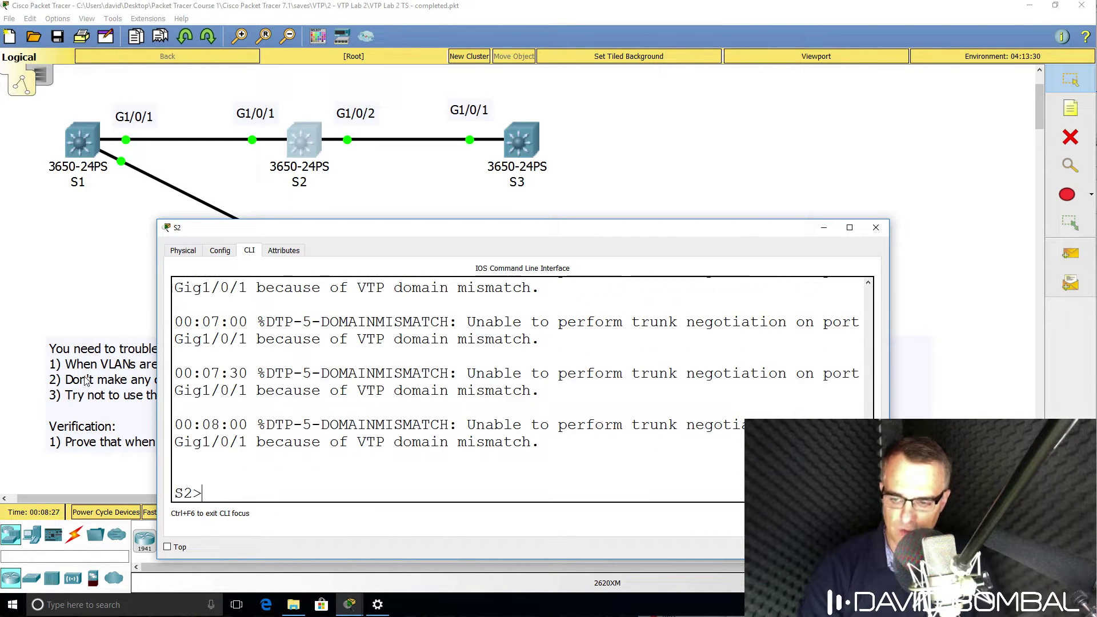
type("en")
key("Return")
type("show ")
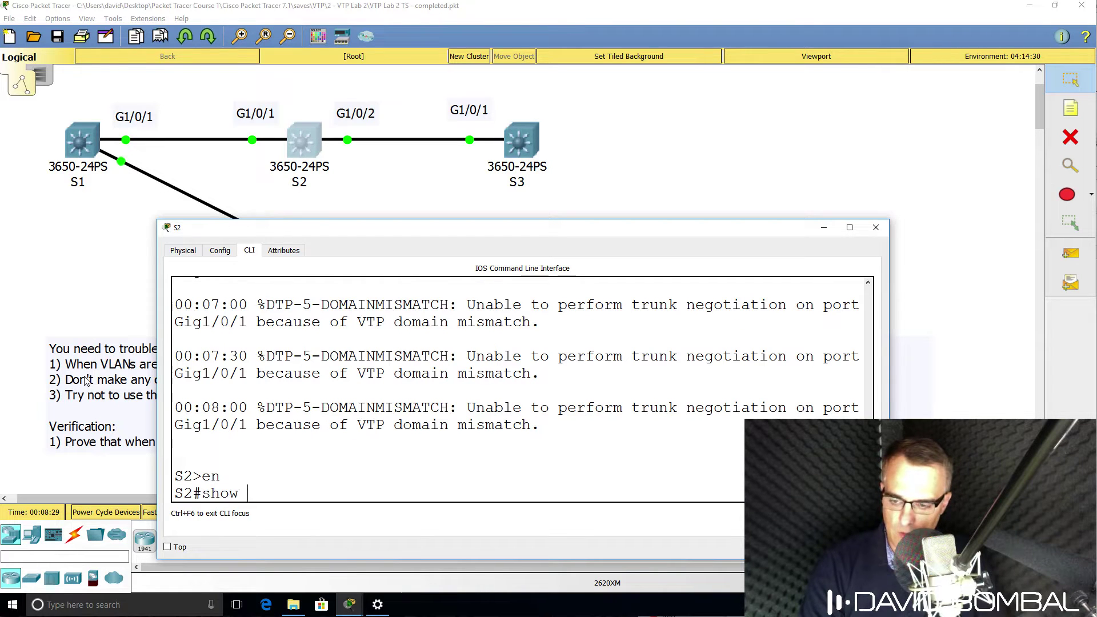
type("vt")
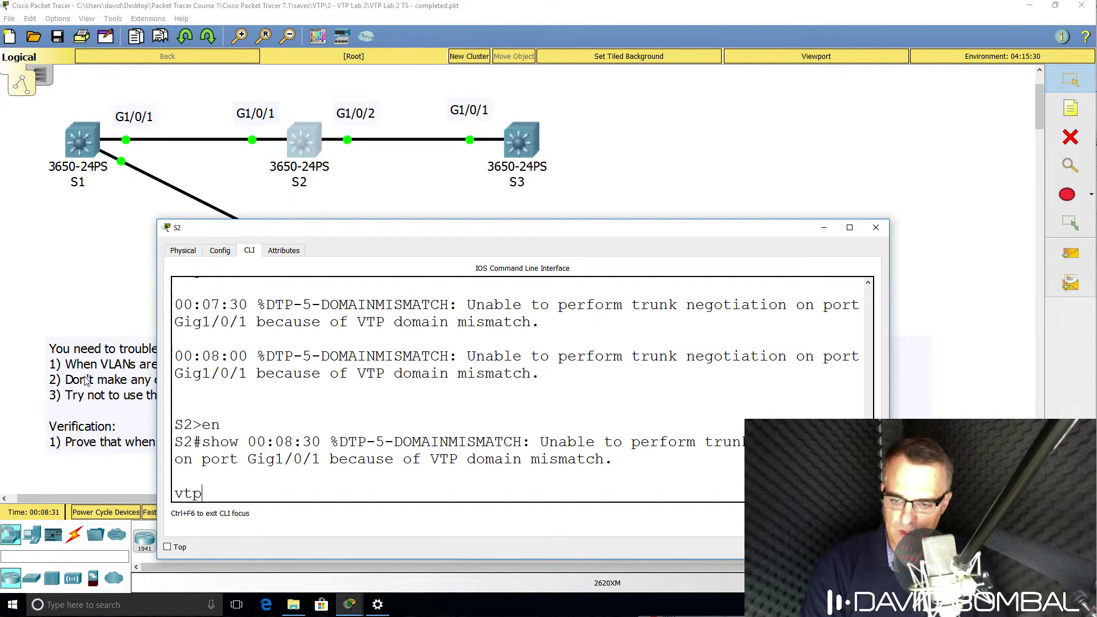
type("p")
key("Tab")
type("st")
key("Tab")
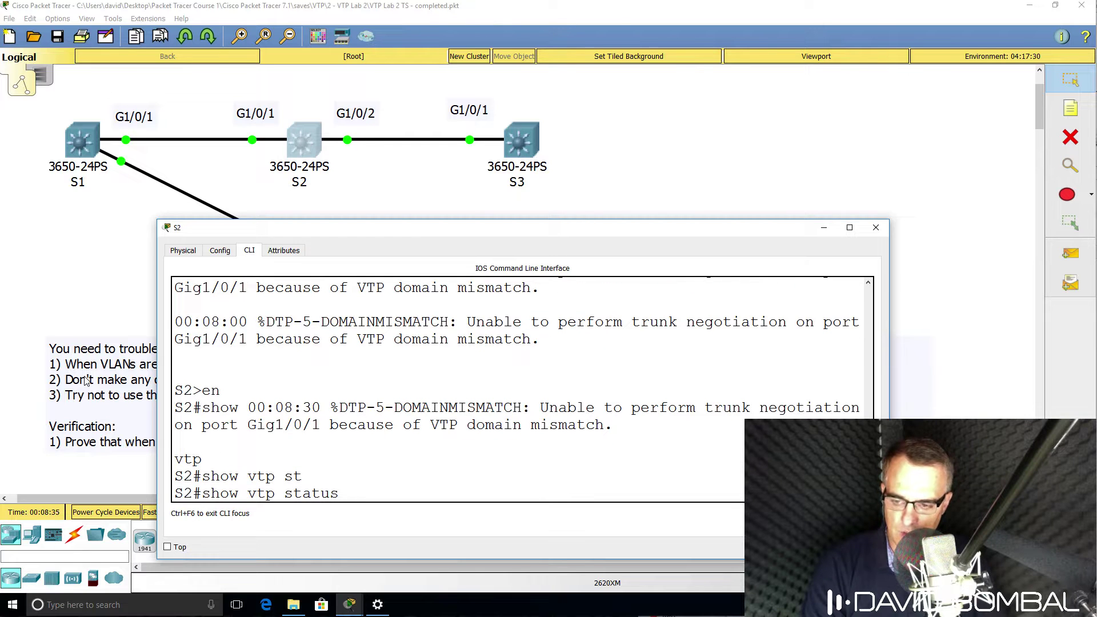
key("Return")
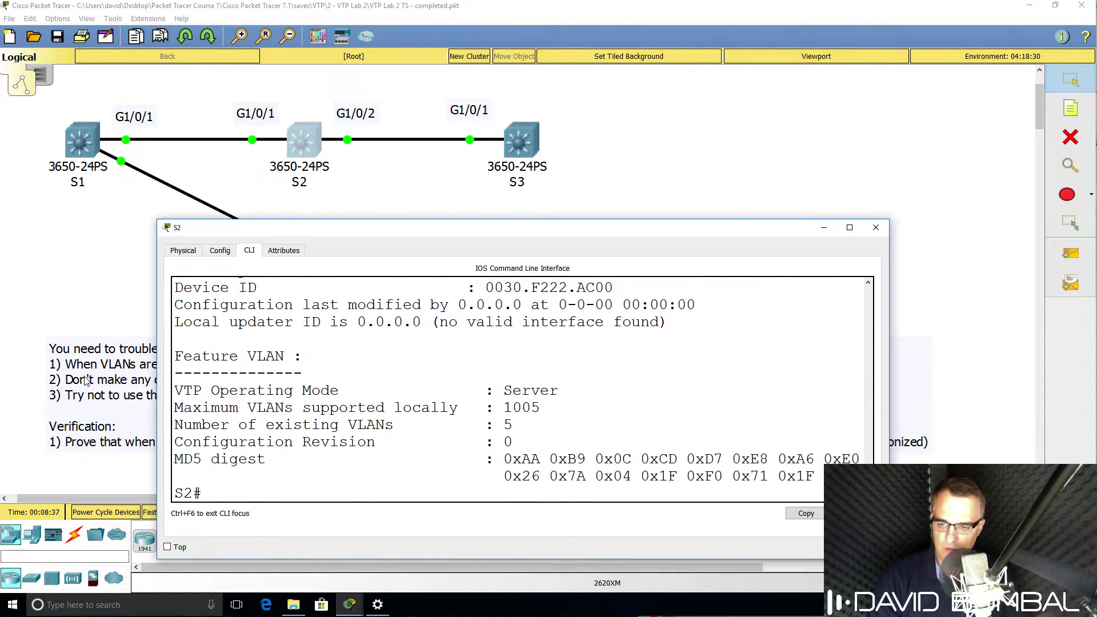
Step: Examine the VTP domain name in S2's show vtp status output
scroll(122, 384, "up", 3)
scroll(159, 350, "down", 3)
scroll(477, 358, "up", 4)
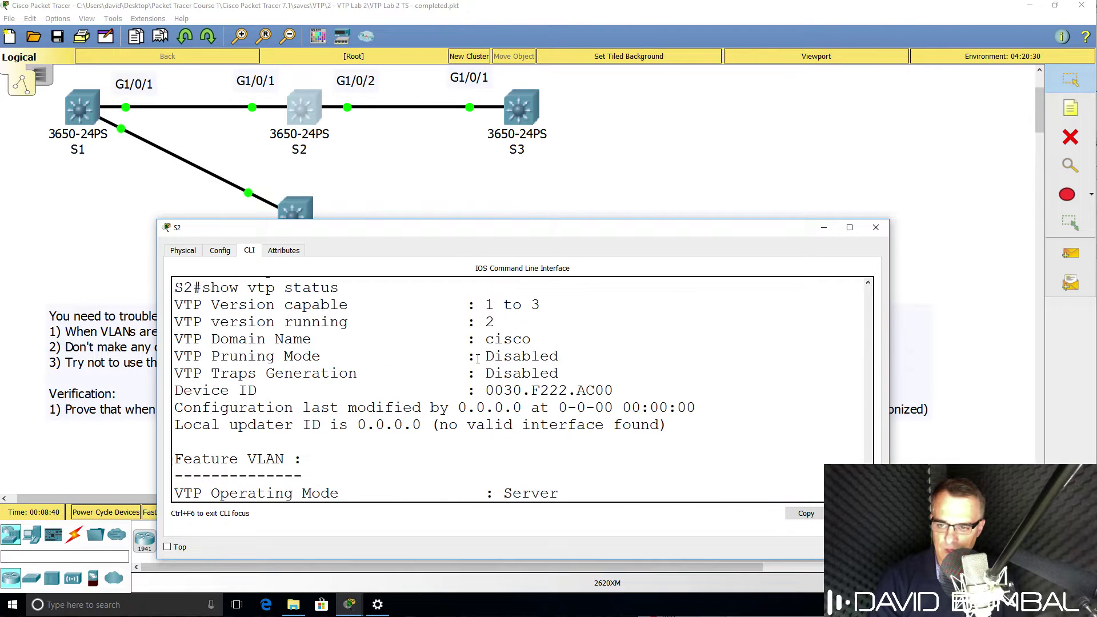
scroll(477, 358, "down", 1)
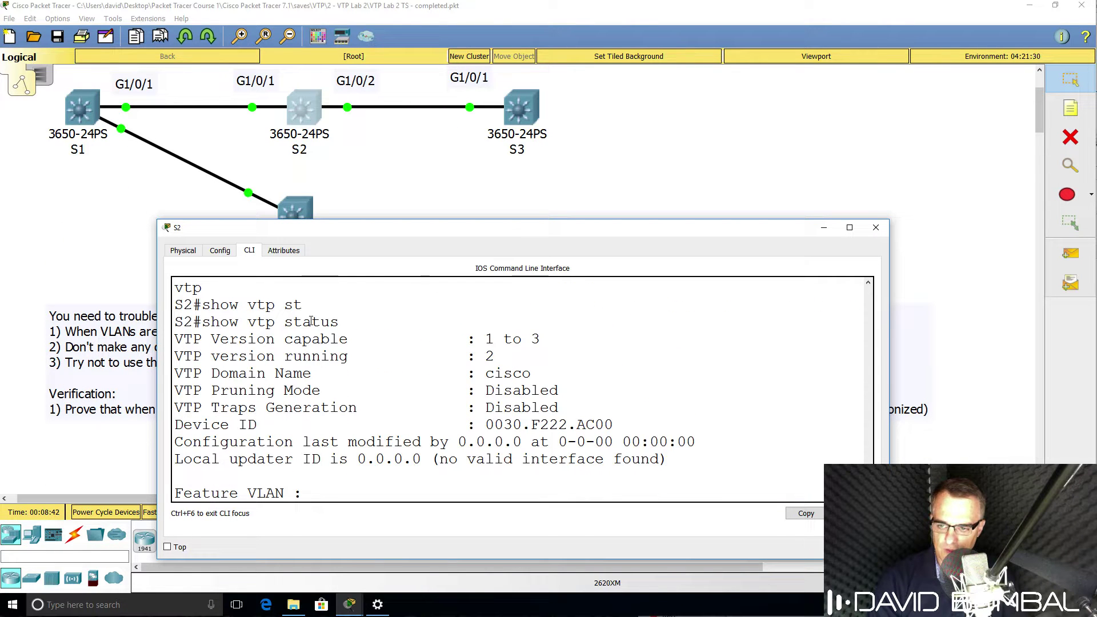
left_click_drag(348, 321, 99, 327)
left_click_drag(548, 381, 178, 374)
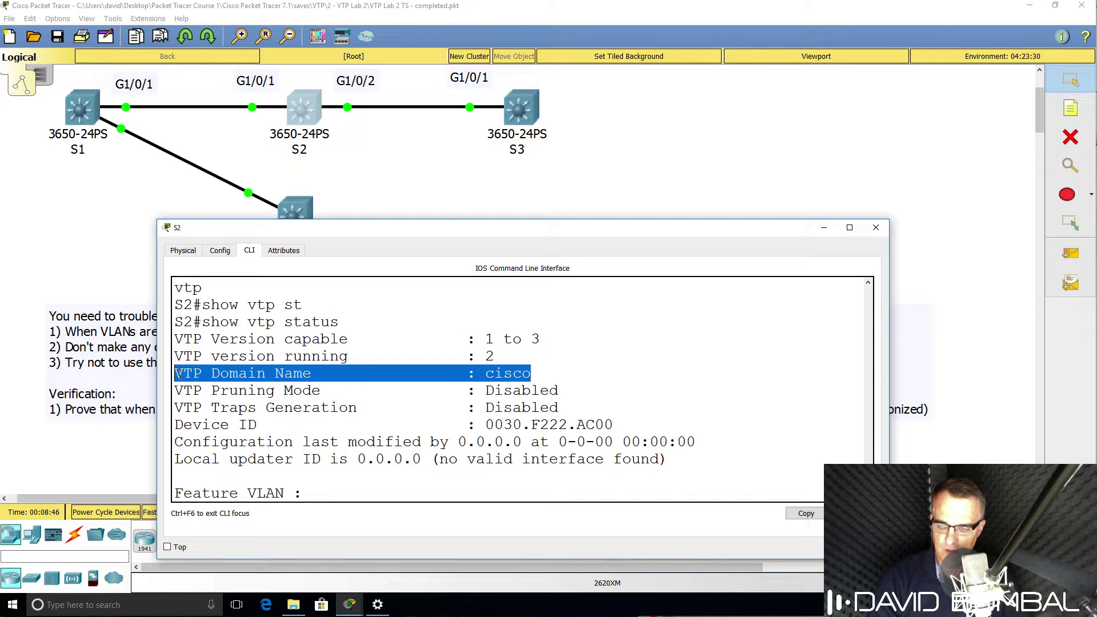
Step: Switch to S1's command line and examine the VTP operating mode in its earlier VTP status output
mouse_move(351, 603)
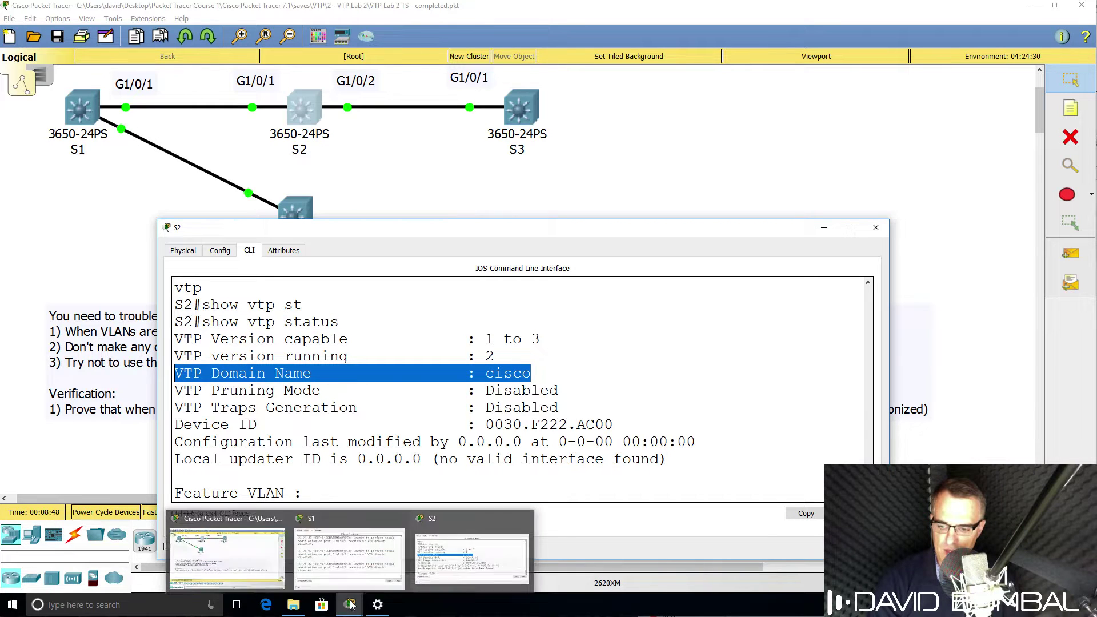
left_click(350, 573)
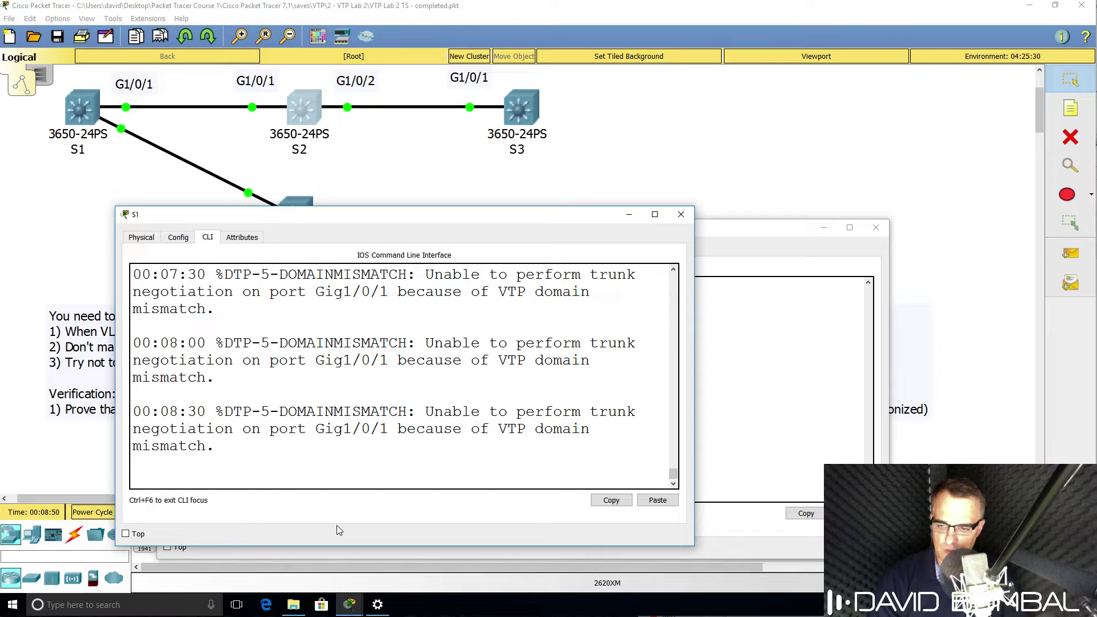
key("Return")
left_click_drag(328, 470, 104, 284)
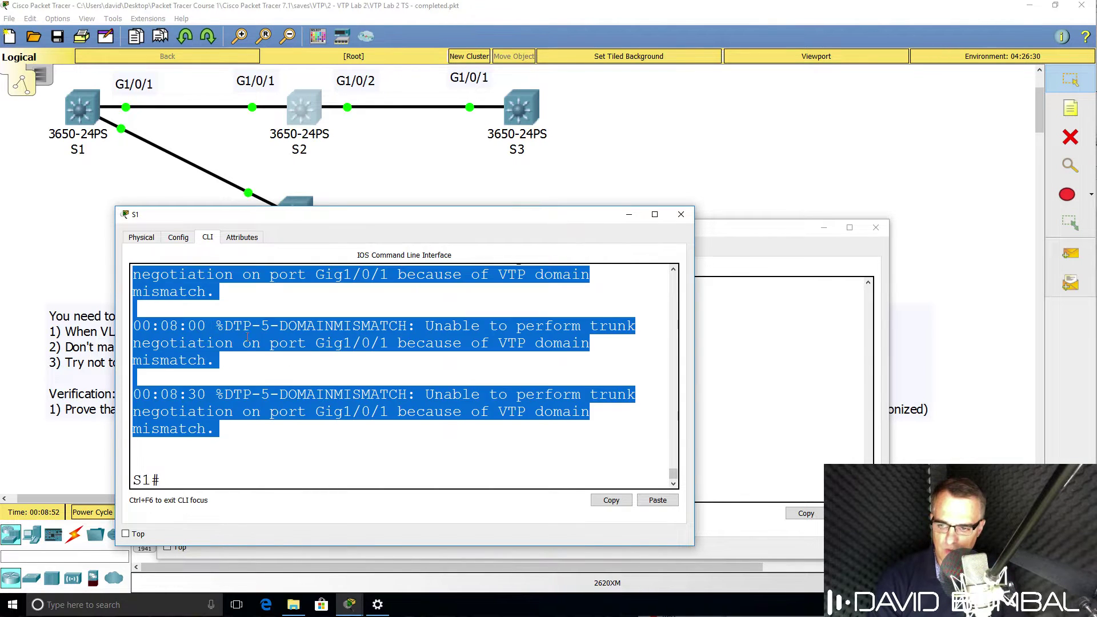
scroll(263, 348, "up", 4)
scroll(263, 347, "up", 10)
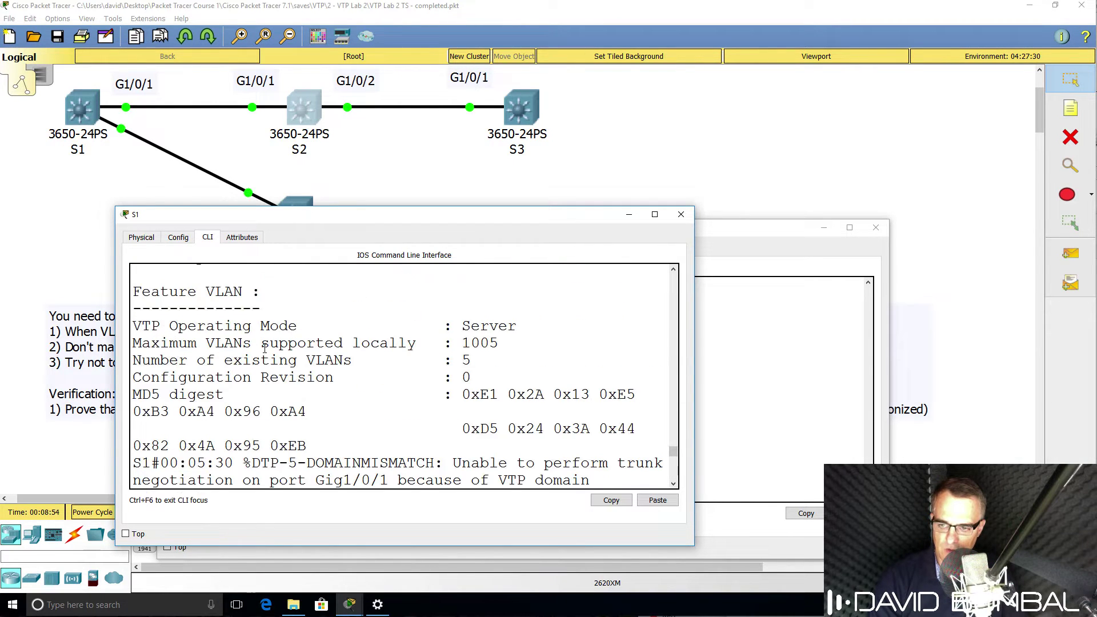
left_click_drag(340, 319, 133, 326)
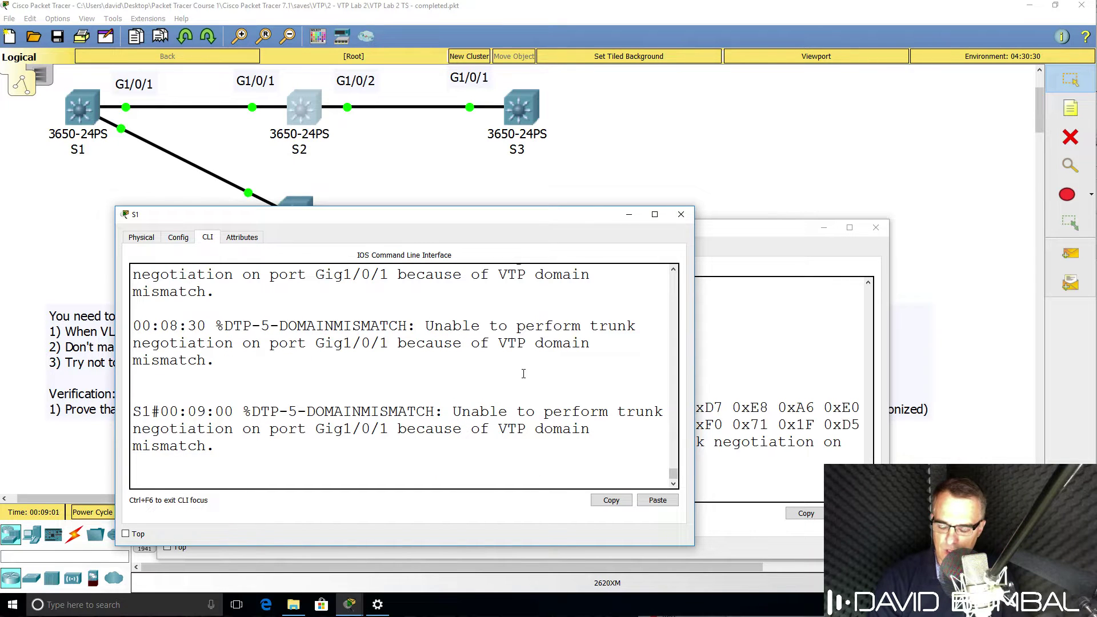
Step: Run show vtp status on S1, examine its VTP domain name and move the window to uncover S2's
key("Return")
key("Up")
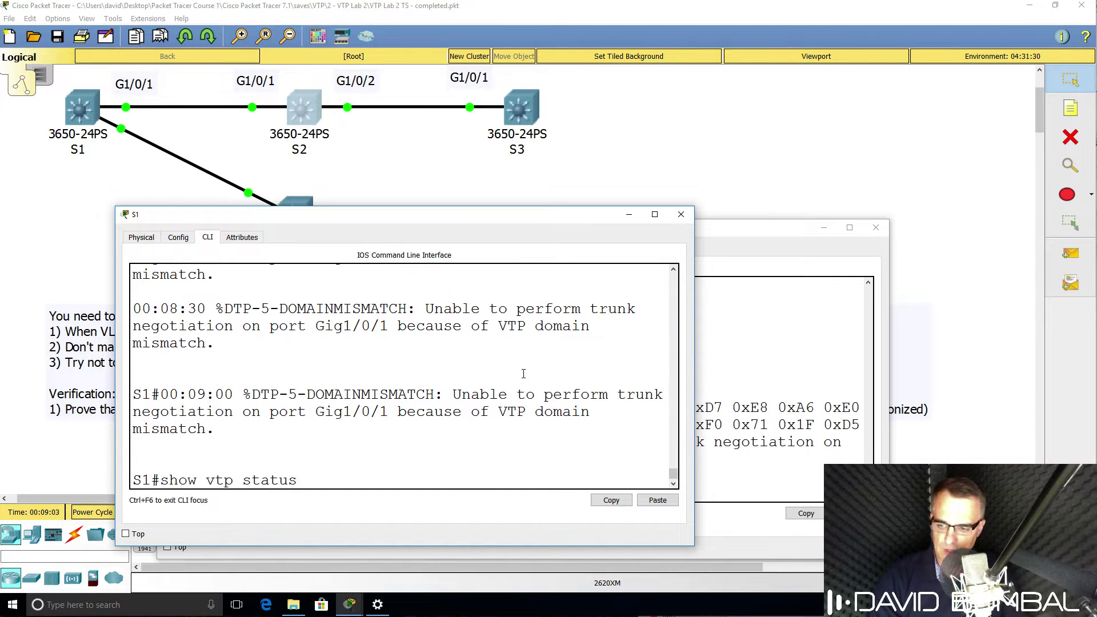
key("Return")
scroll(481, 380, "up", 8)
left_click_drag(491, 395, 469, 413)
left_click(550, 396)
left_click_drag(550, 395, 133, 396)
left_click_drag(343, 214, 251, 242)
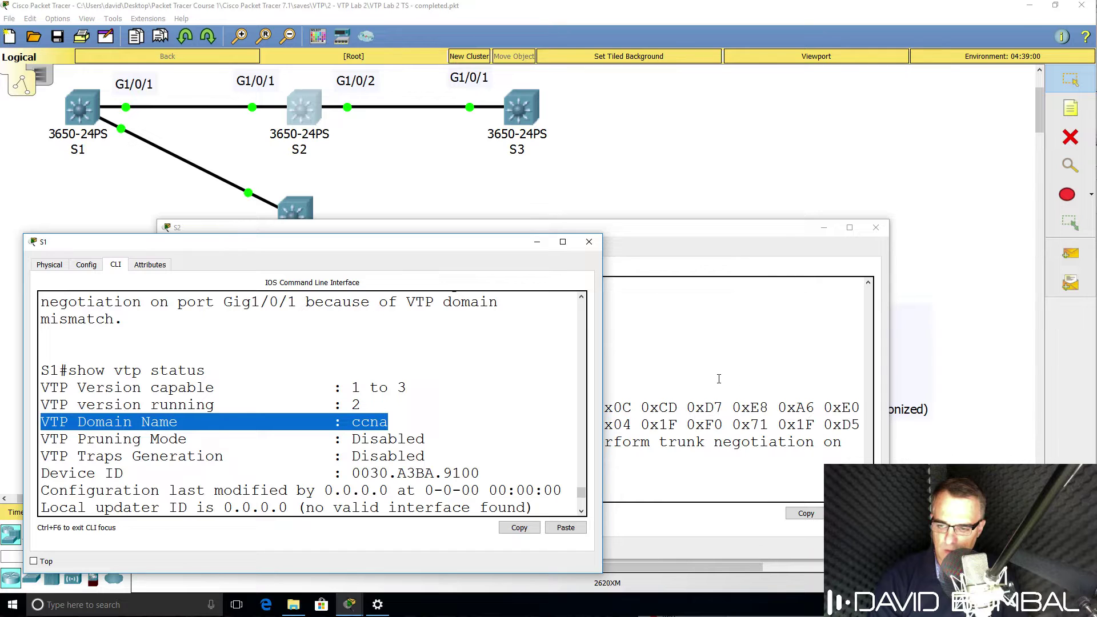
Step: Return to S2's VTP status output and compare its VTP domain name with S1's
left_click(737, 379)
scroll(713, 379, "up", 3)
scroll(697, 379, "up", 2)
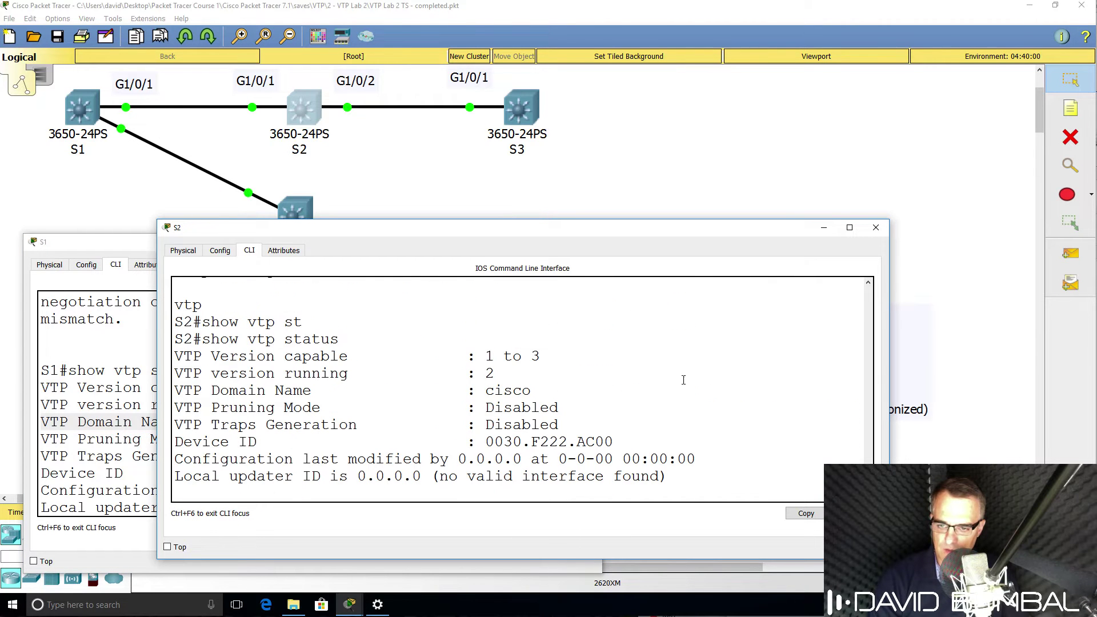
left_click_drag(551, 391, 163, 323)
left_click_drag(550, 397, 45, 397)
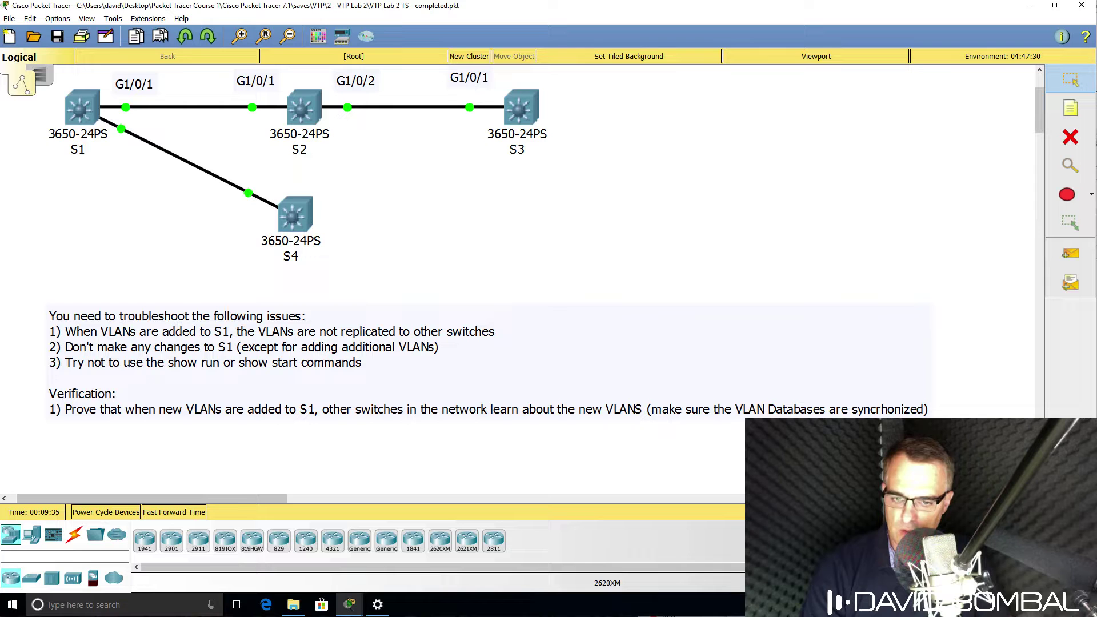
Step: Bring back the S2 and S1 command lines and examine S1's VTP domain name and operating mode
mouse_move(353, 600)
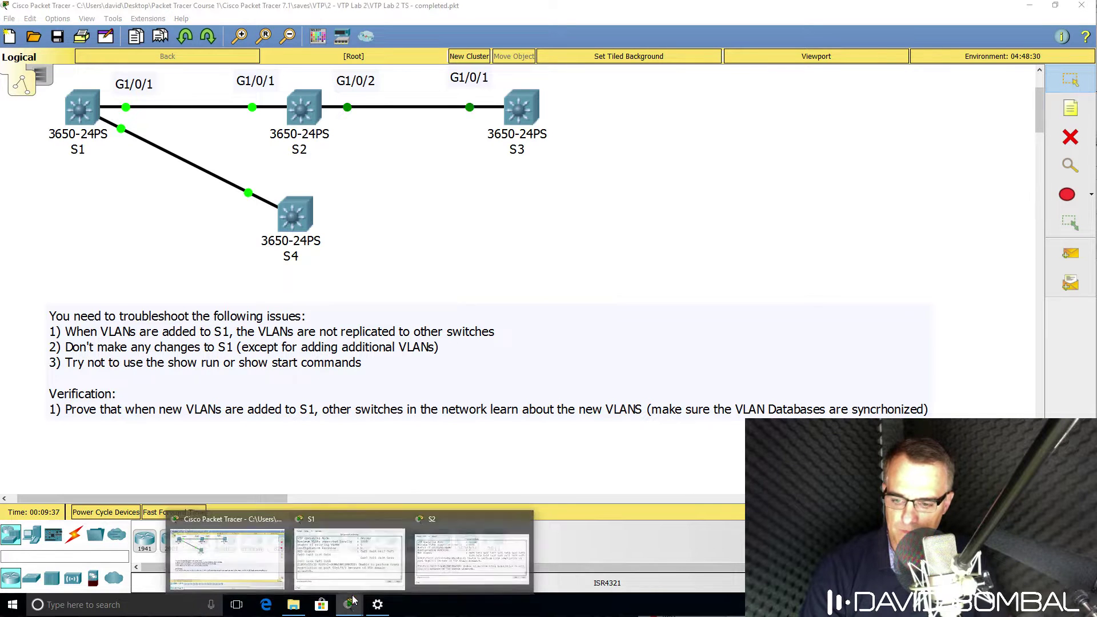
left_click(455, 563)
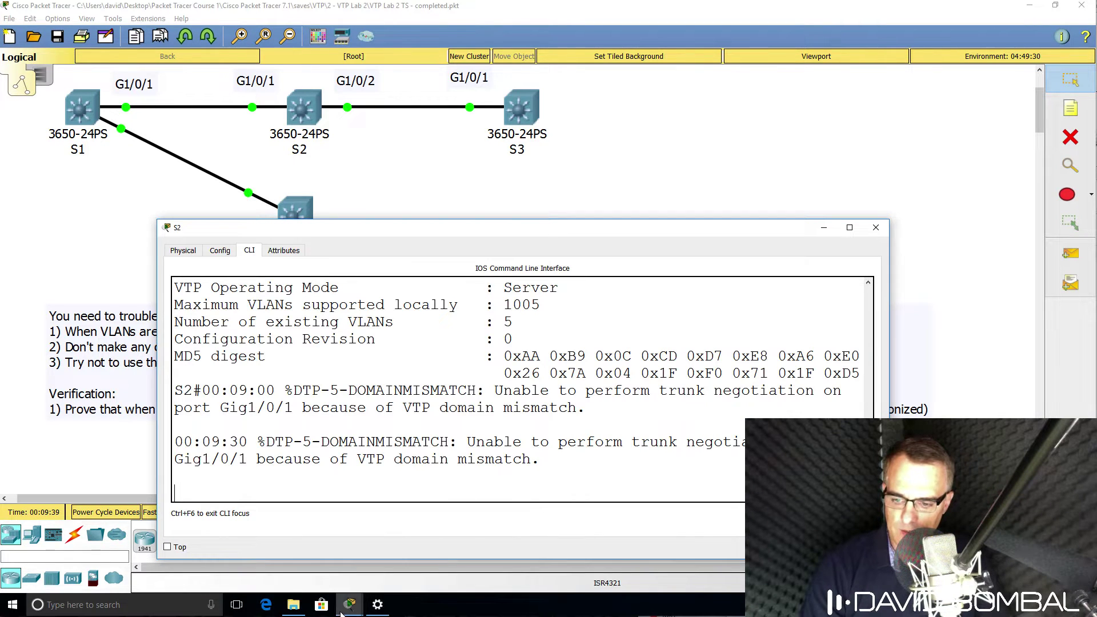
left_click(331, 560)
scroll(272, 363, "up", 2)
scroll(272, 363, "up", 4)
left_click_drag(205, 370, 4, 381)
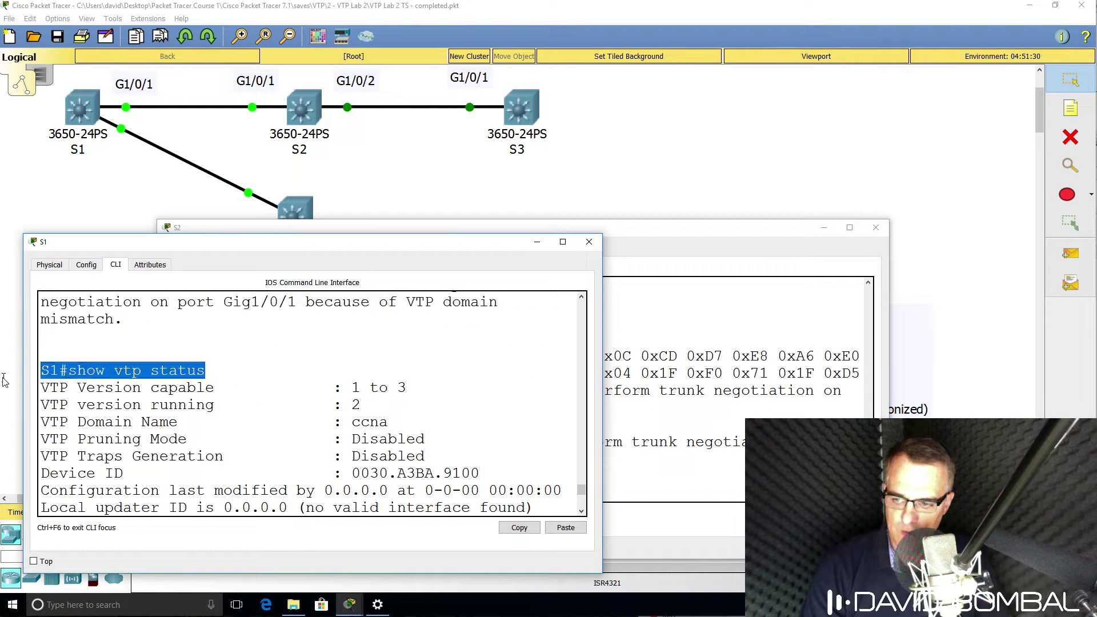
left_click_drag(389, 422, 34, 420)
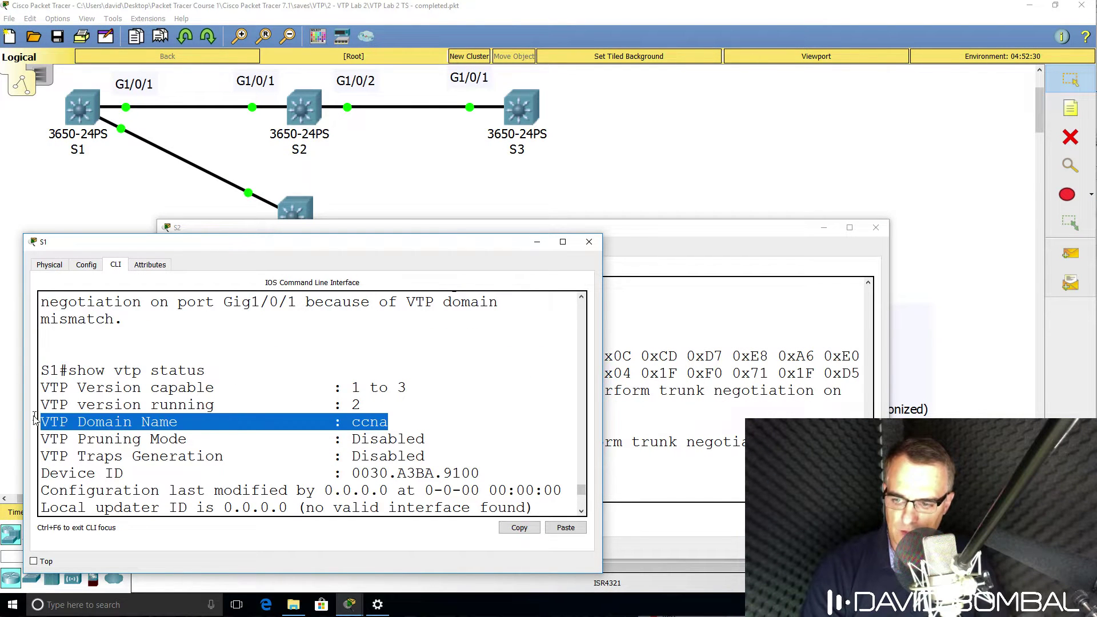
scroll(370, 457, "down", 3)
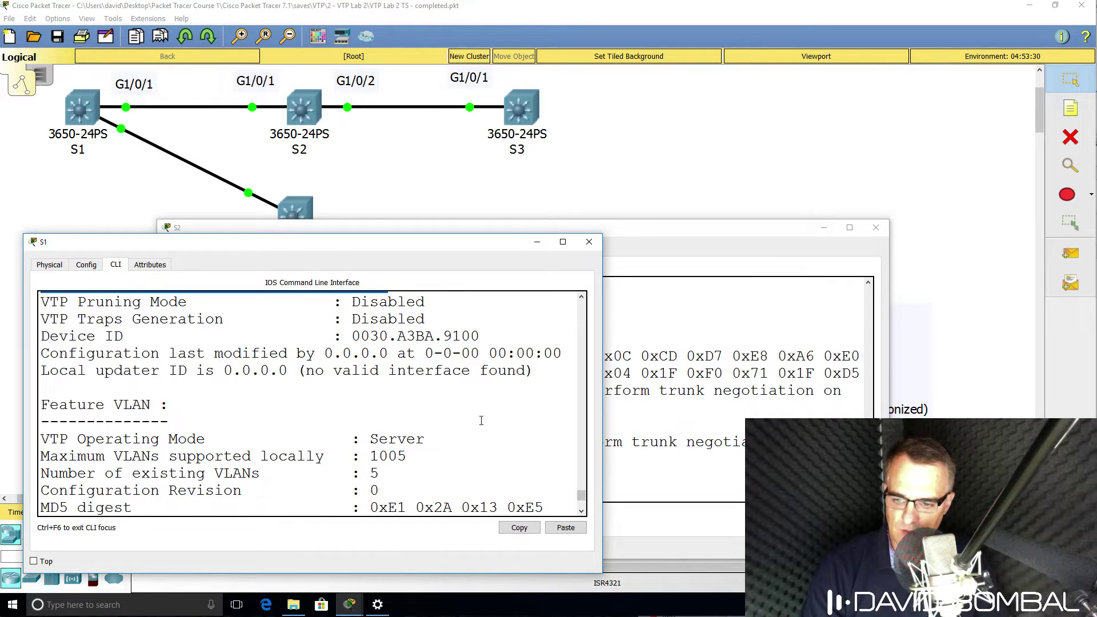
left_click_drag(462, 435, 34, 439)
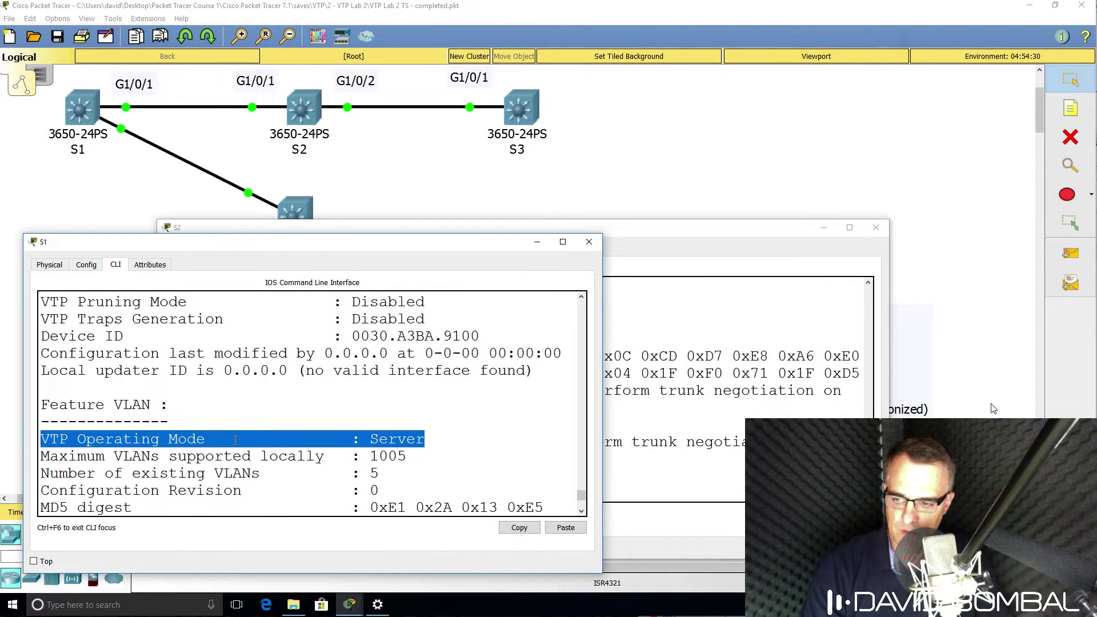
Step: Examine S2's VTP domain name and operating mode in its VTP status output
left_click(794, 387)
scroll(788, 389, "up", 5)
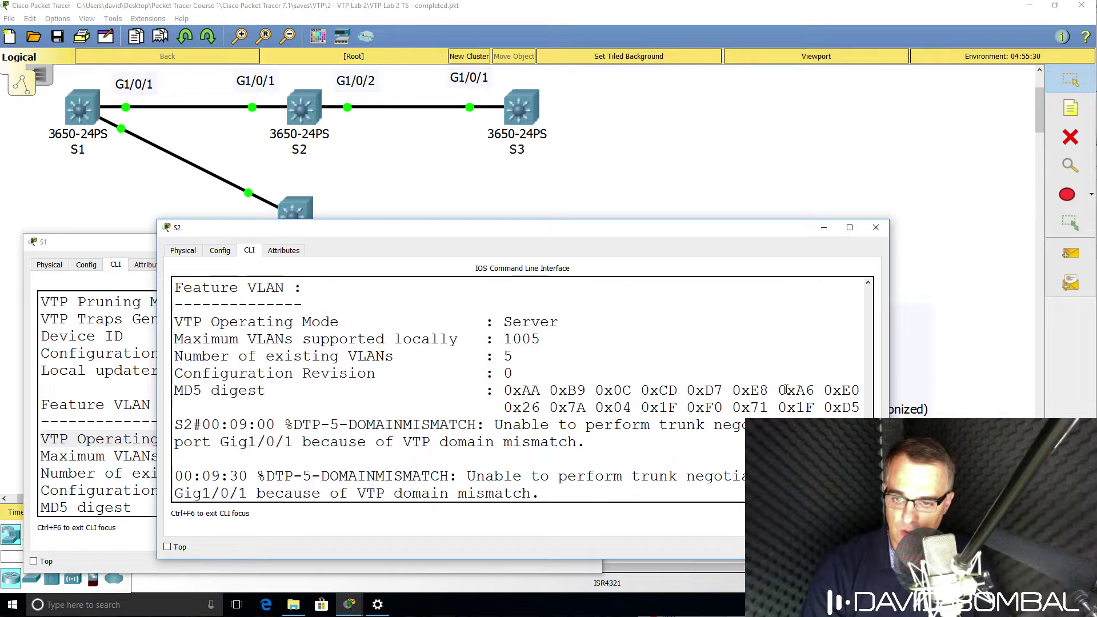
left_click_drag(349, 356, 174, 355)
left_click_drag(646, 412, 175, 407)
scroll(491, 435, "down", 3)
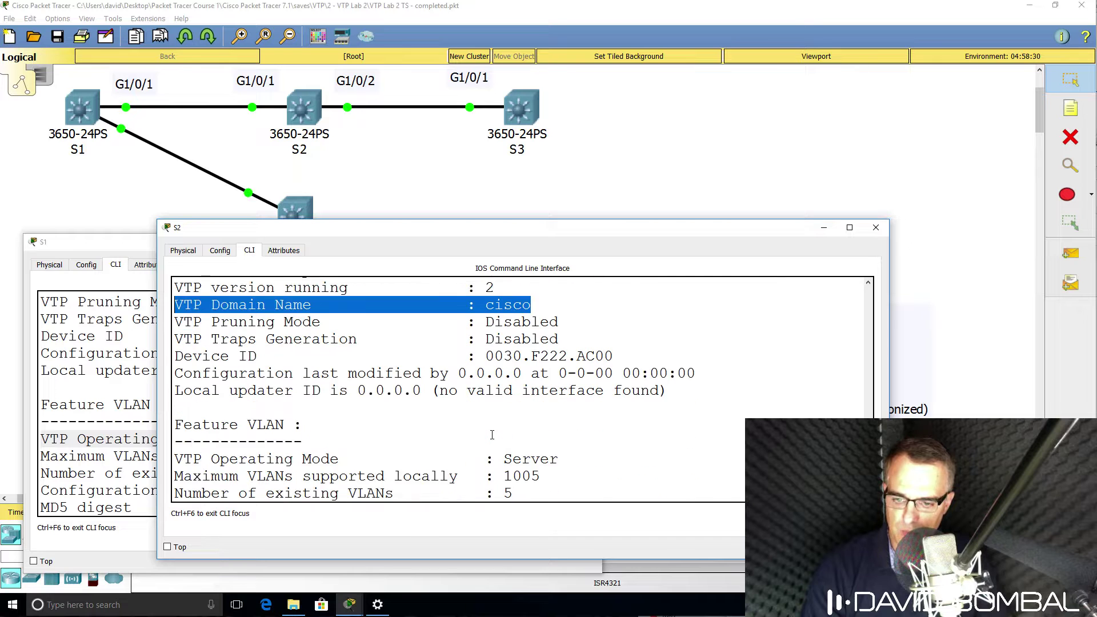
Step: Enter global configuration on S2, list the available vtp options and set S2 to VTP client mode
left_click_drag(559, 425, 177, 422)
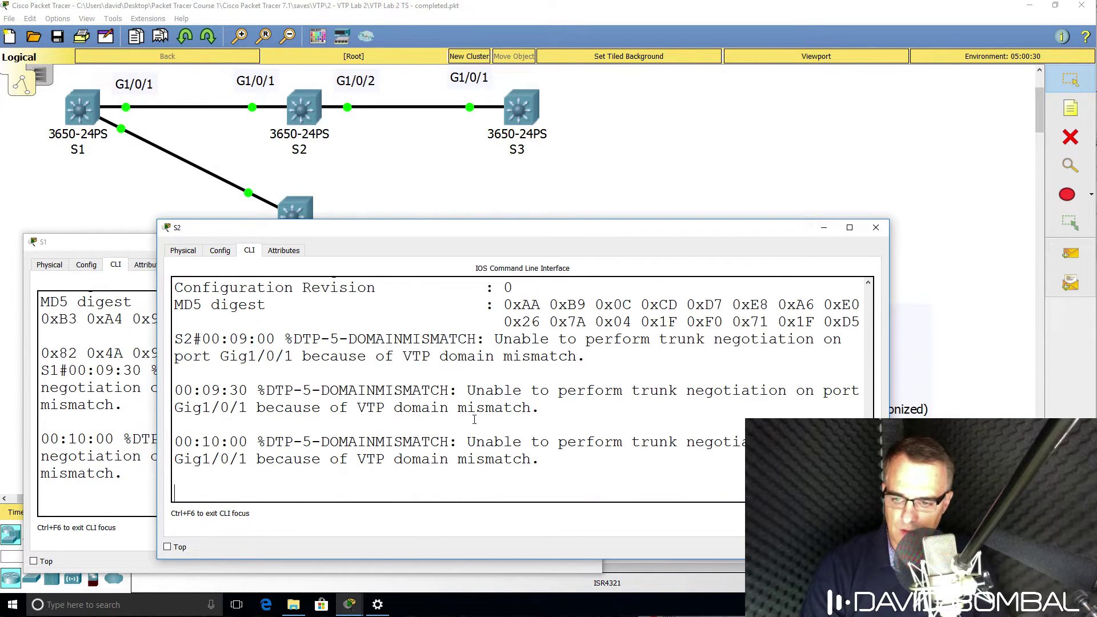
key("Return")
type("conf t")
key("Return")
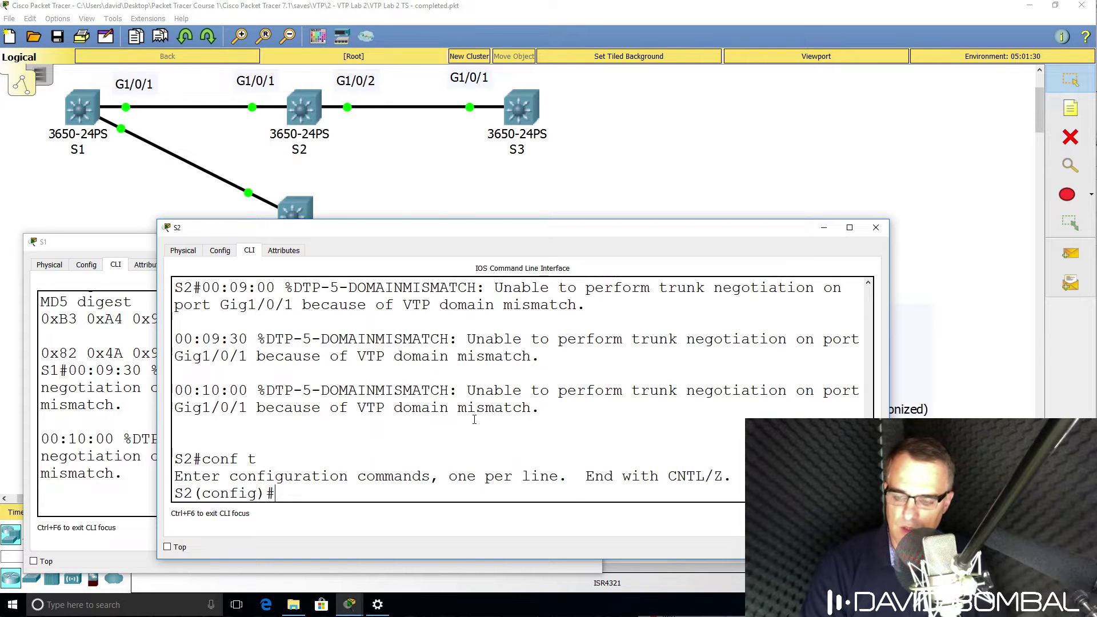
type("vtp")
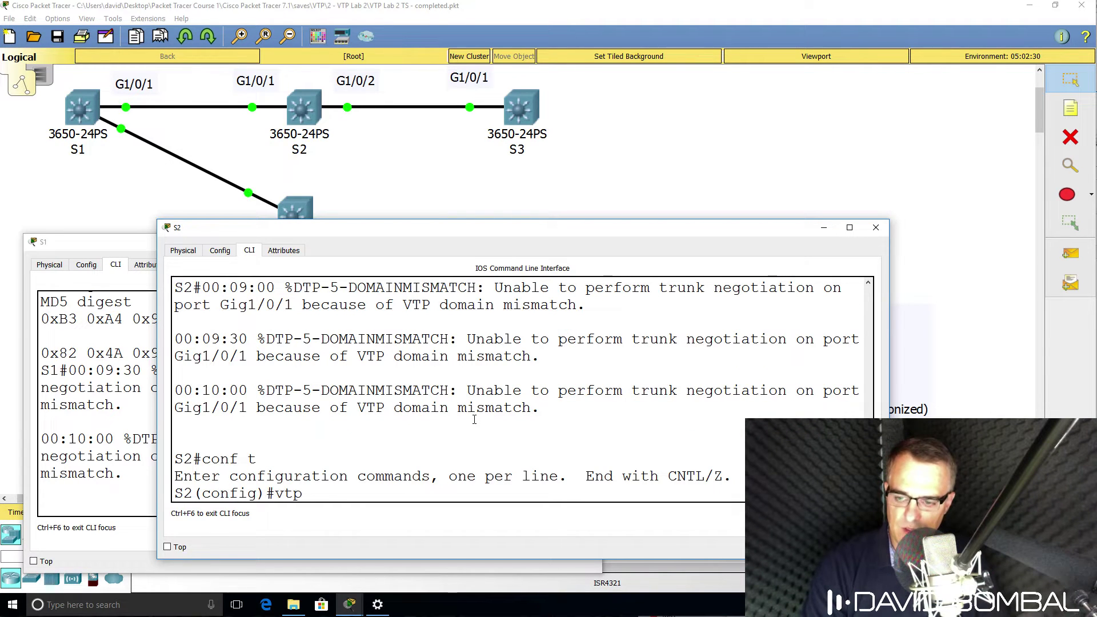
type(" ?")
type("mo")
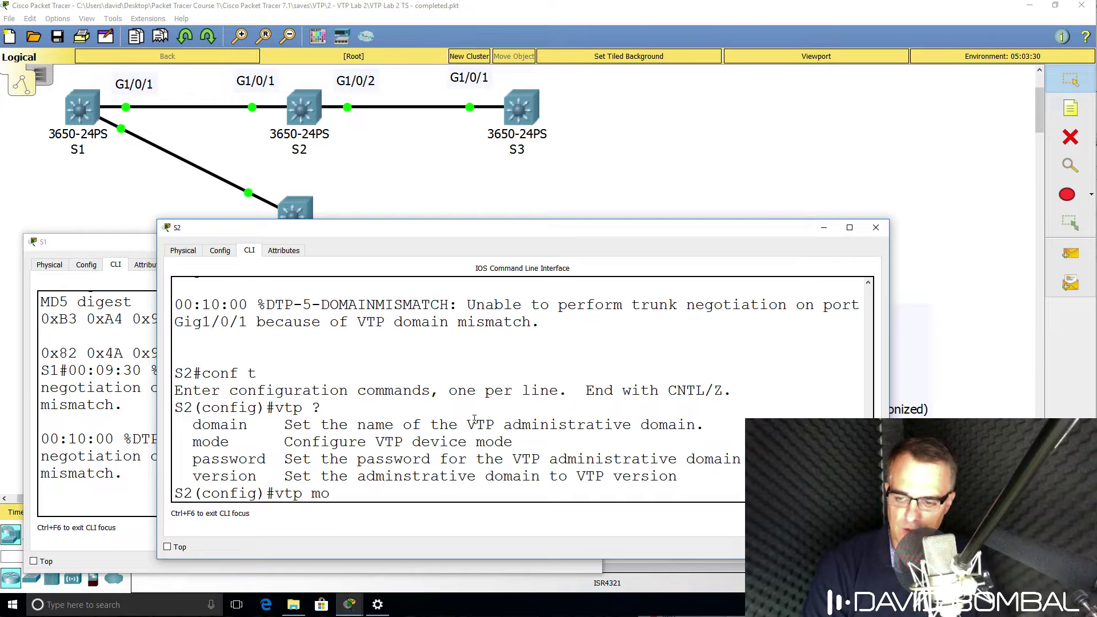
type("de clien")
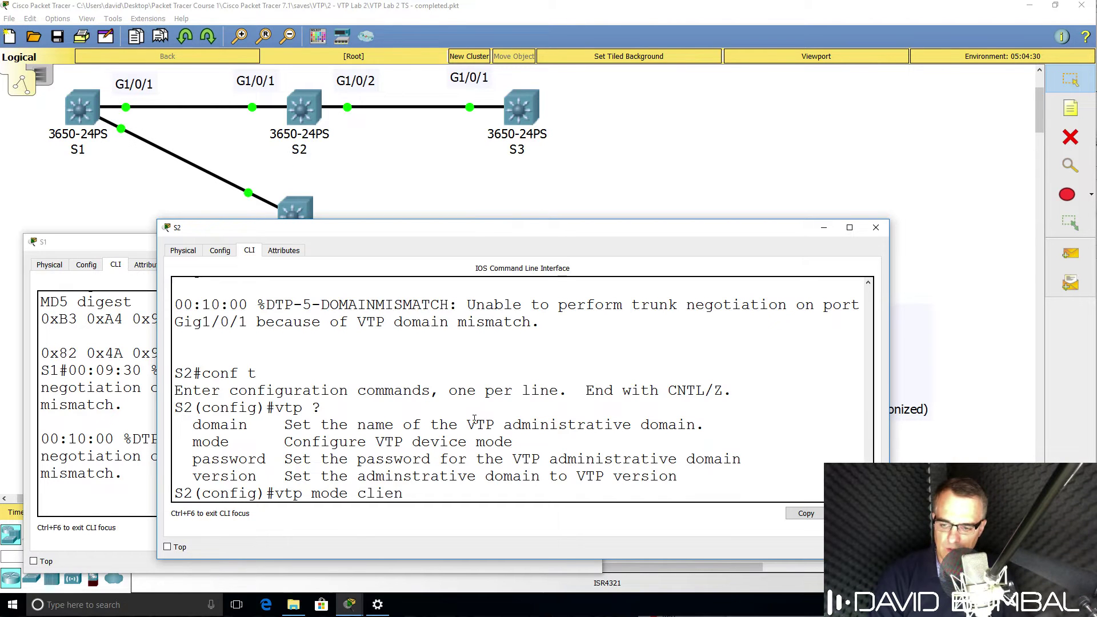
type("t")
key("Return")
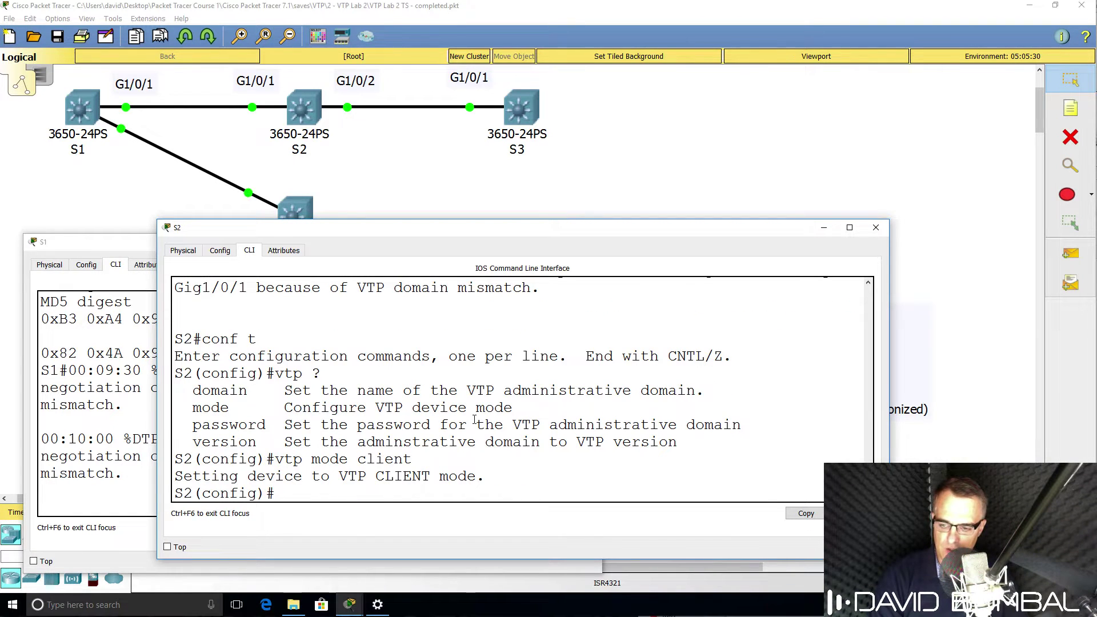
Step: Leave configuration mode on S2, run show vtp status and examine its VTP domain name
type("end")
key("Return")
type("show vtp status")
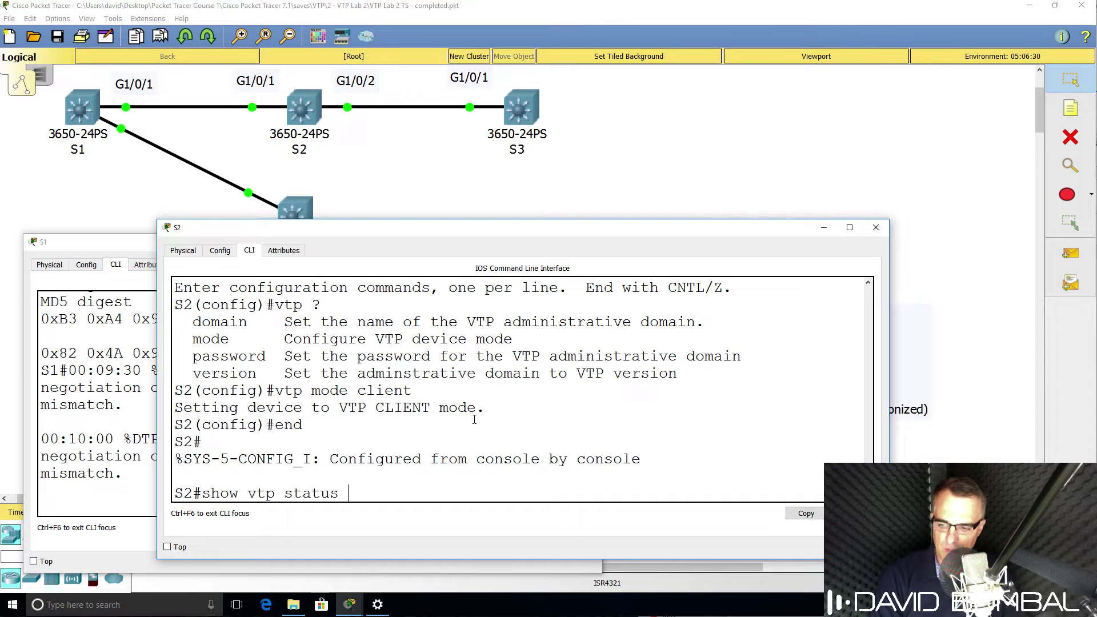
key("Return")
scroll(560, 386, "up", 2)
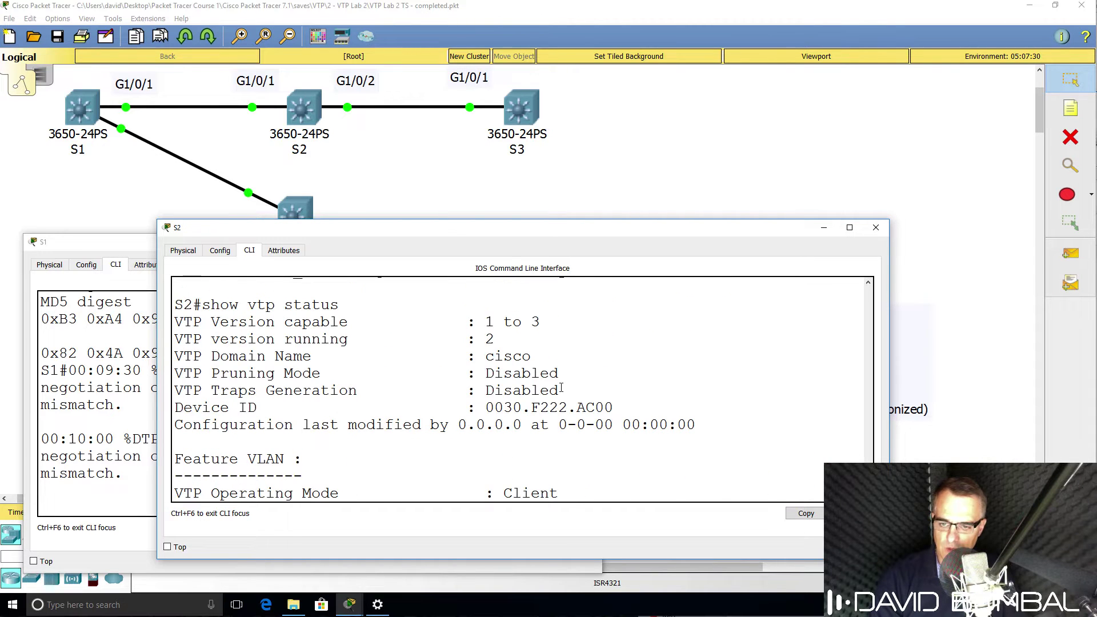
left_click_drag(534, 357, 171, 357)
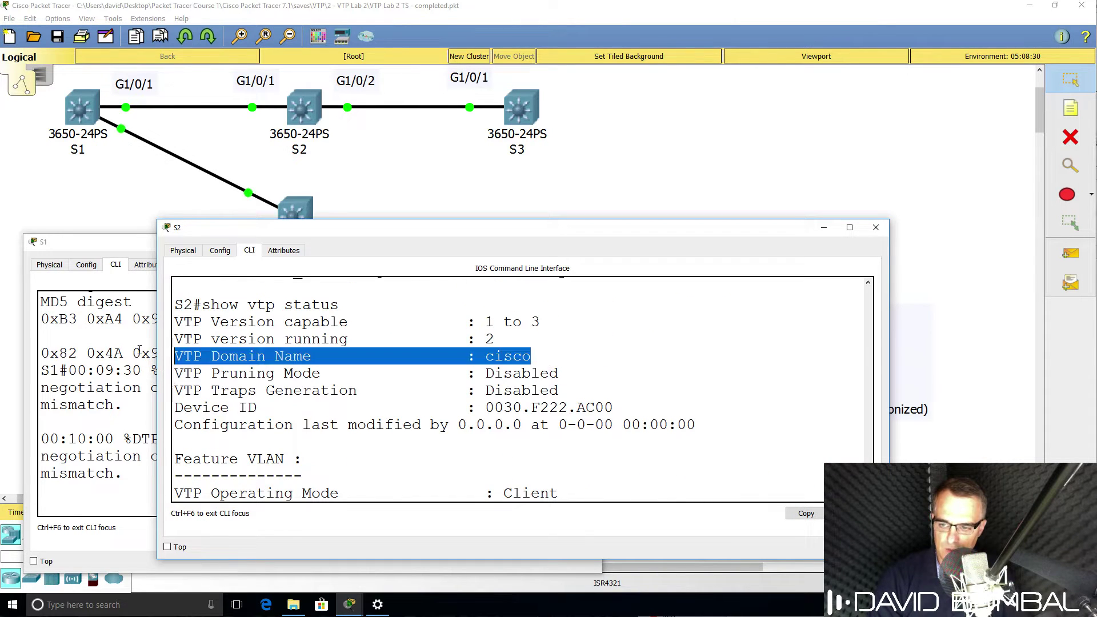
Step: Switch to S1's command line, rerun show vtp status and examine its configuration revision
left_click(104, 388)
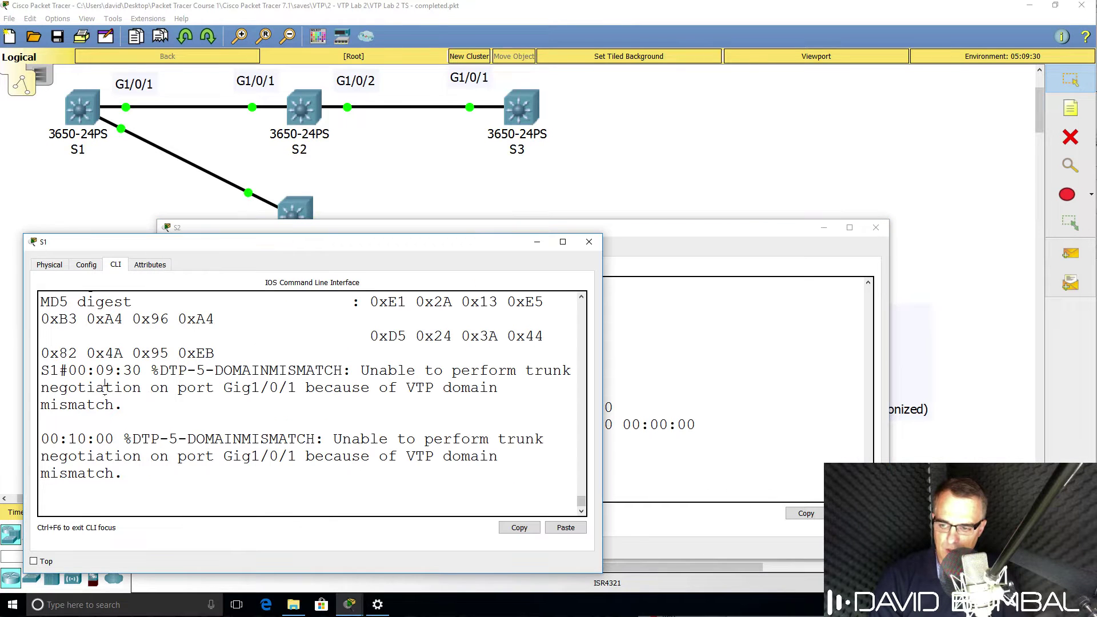
key("Return")
key("Return")
key("Up")
key("Up")
key("Down")
key("Return")
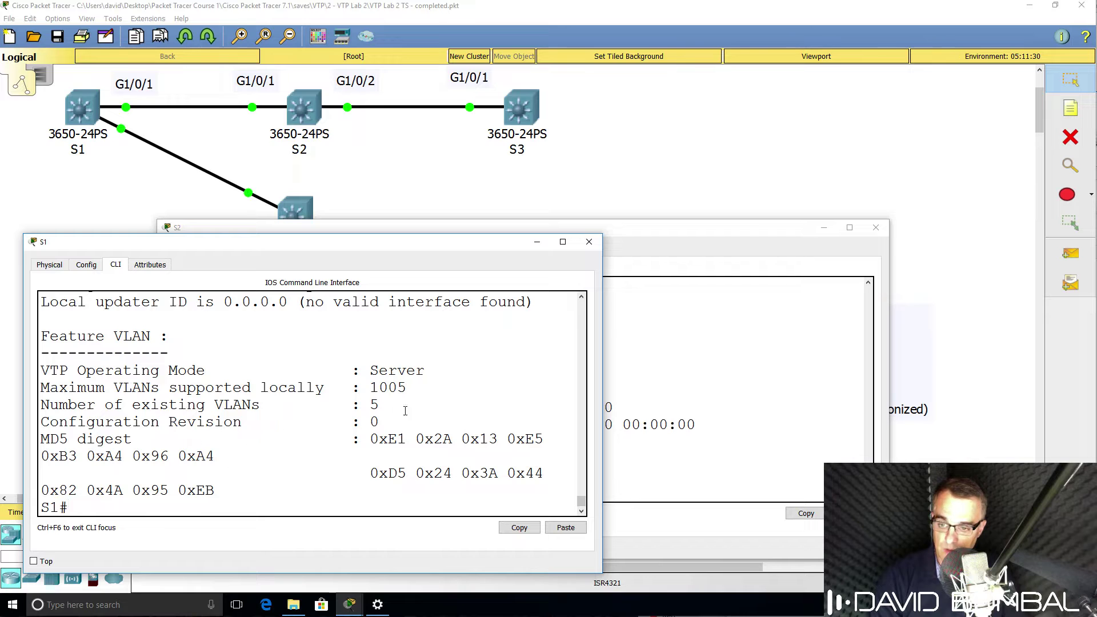
left_click_drag(432, 419, 1, 422)
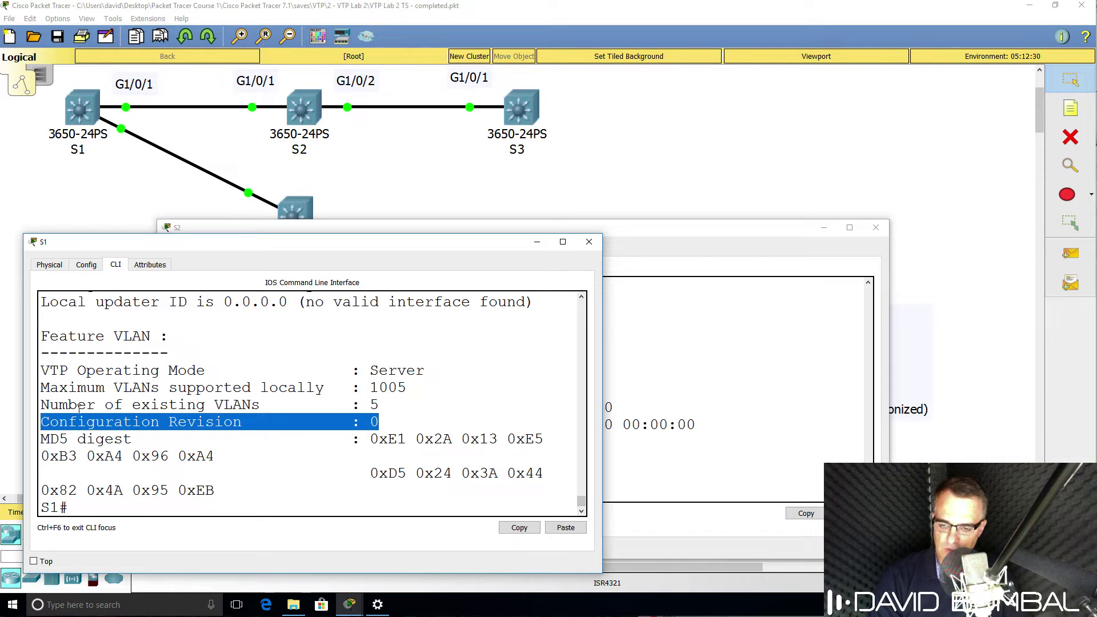
Step: Create VLAN 2 in S1's global configuration and return to privileged mode
type("conf t")
key("Return")
type("v")
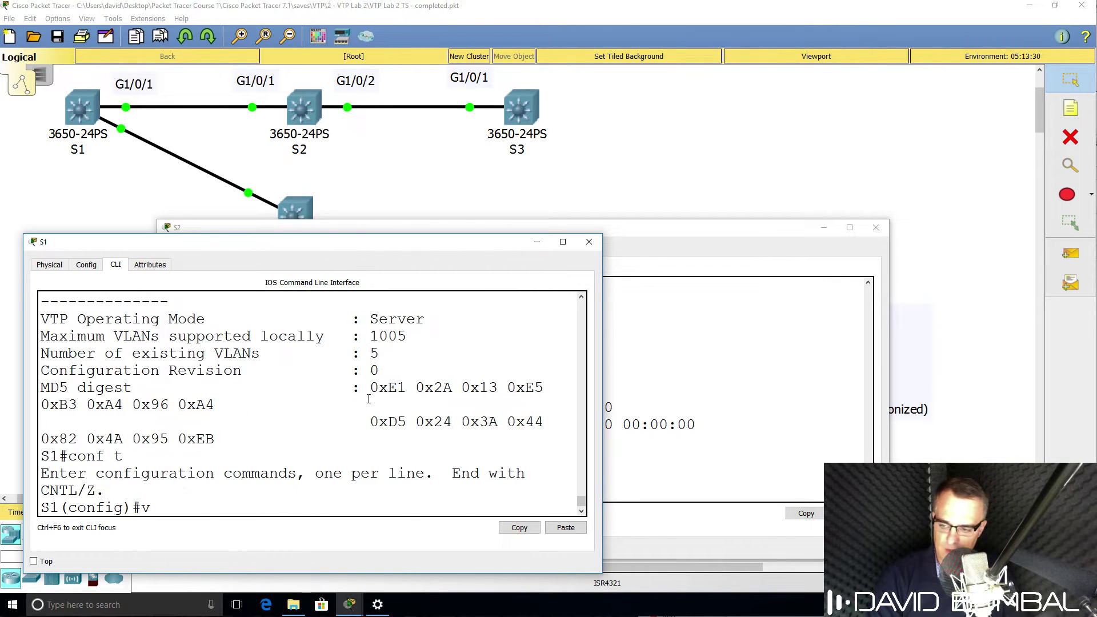
type("lan 2")
key("Return")
type("end")
key("Return")
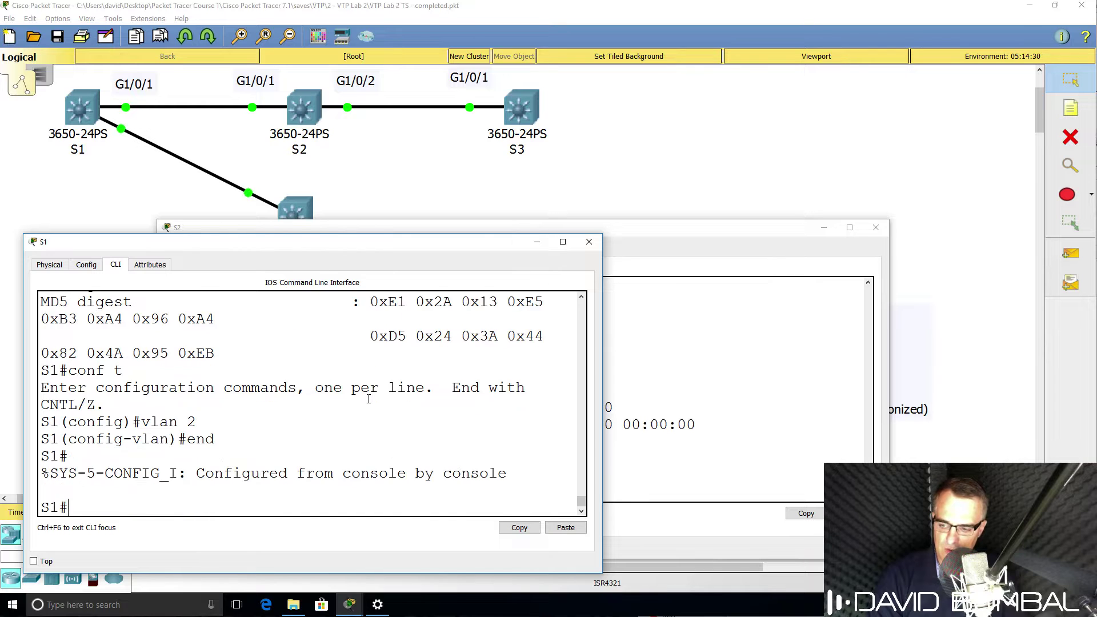
Step: Run show vtp status on S1 to check the configuration revision after adding VLAN 2
key("Return")
type("show vtp status")
key("Return")
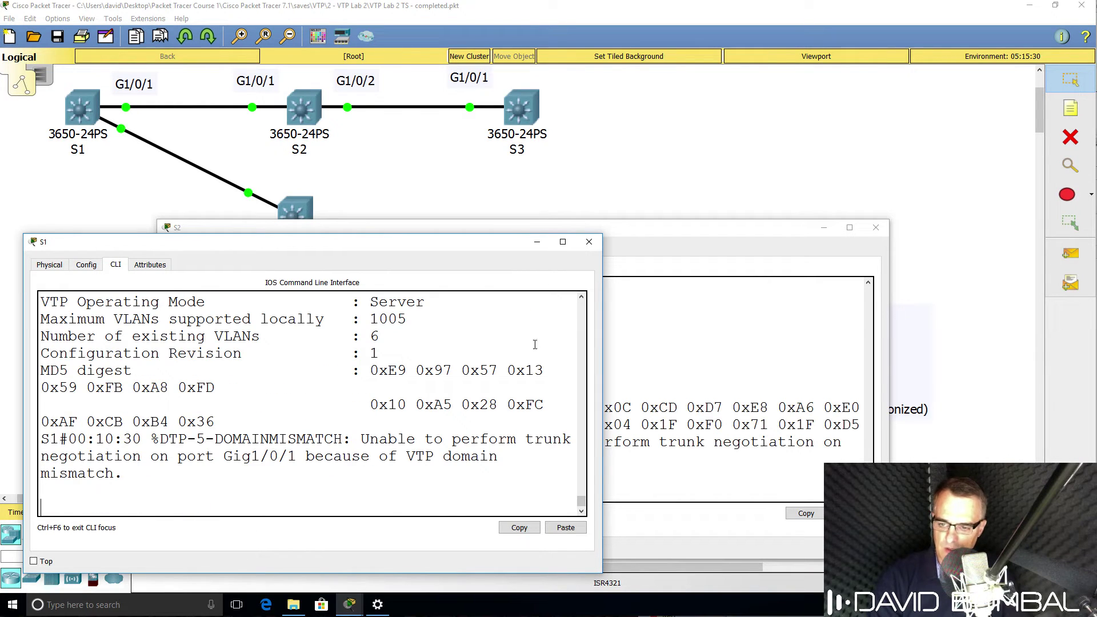
left_click_drag(438, 353, 18, 357)
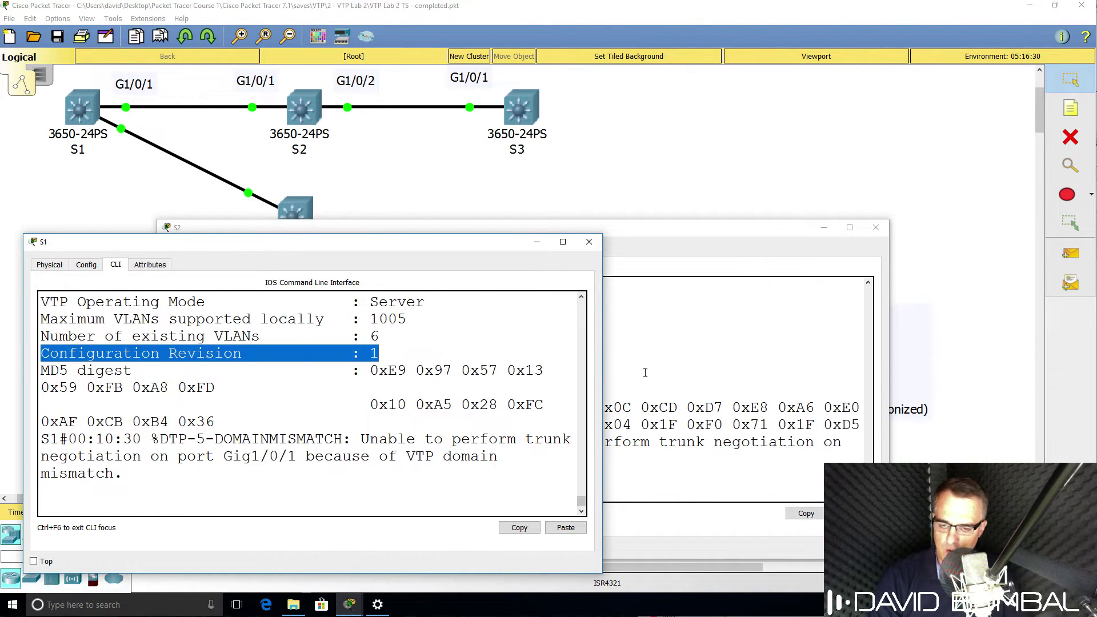
Step: Rerun show vtp status on S2 and examine its configuration revision and VTP domain name
left_click(645, 373)
key("Return")
key("Up")
key("Return")
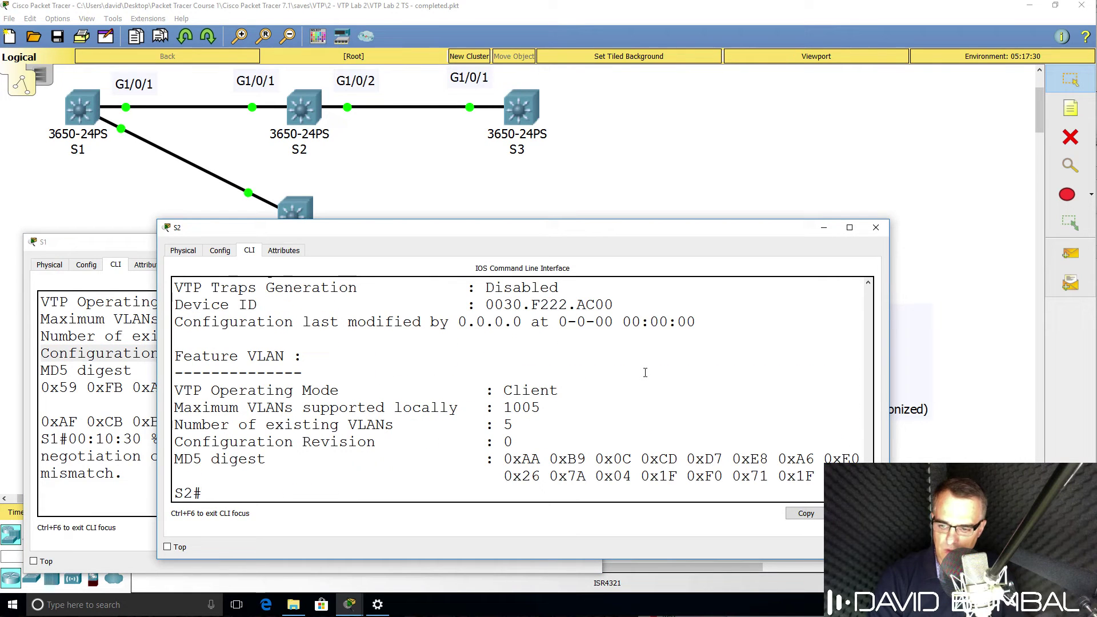
left_click_drag(527, 443, 130, 435)
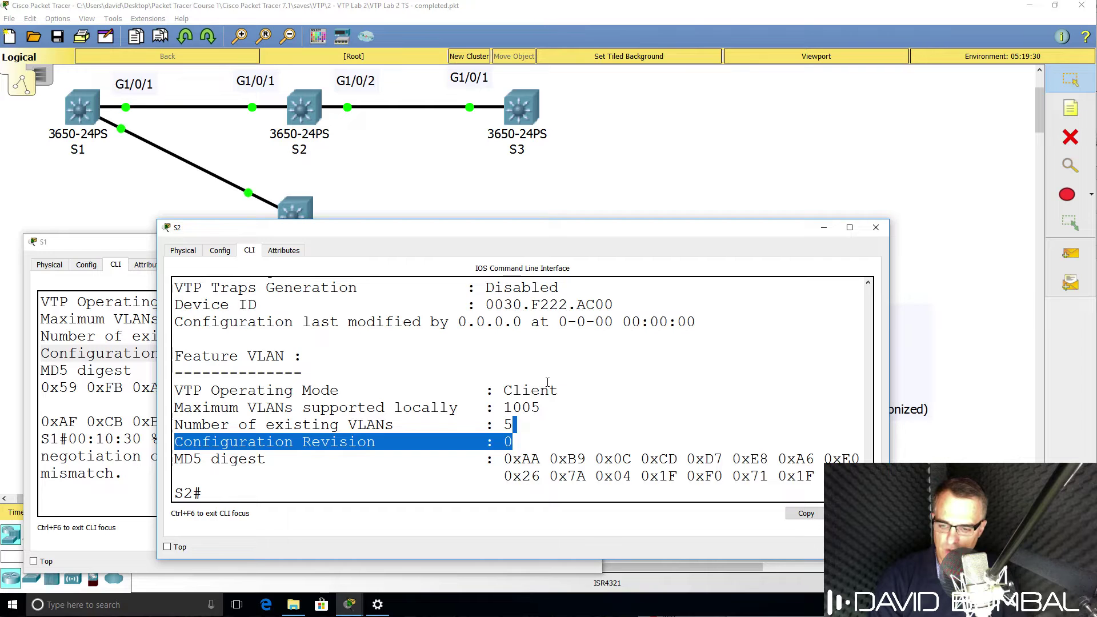
scroll(547, 381, "up", 3)
left_click_drag(539, 390, 147, 395)
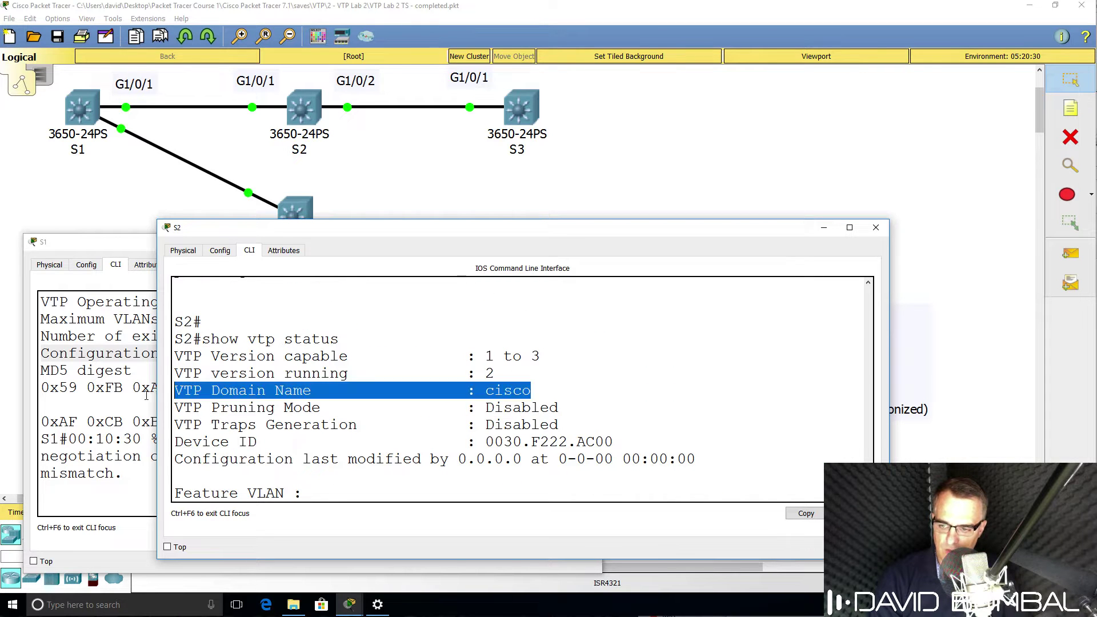
Step: Change S2's VTP domain name to ccna in global configuration and review the command's output
type("conf t")
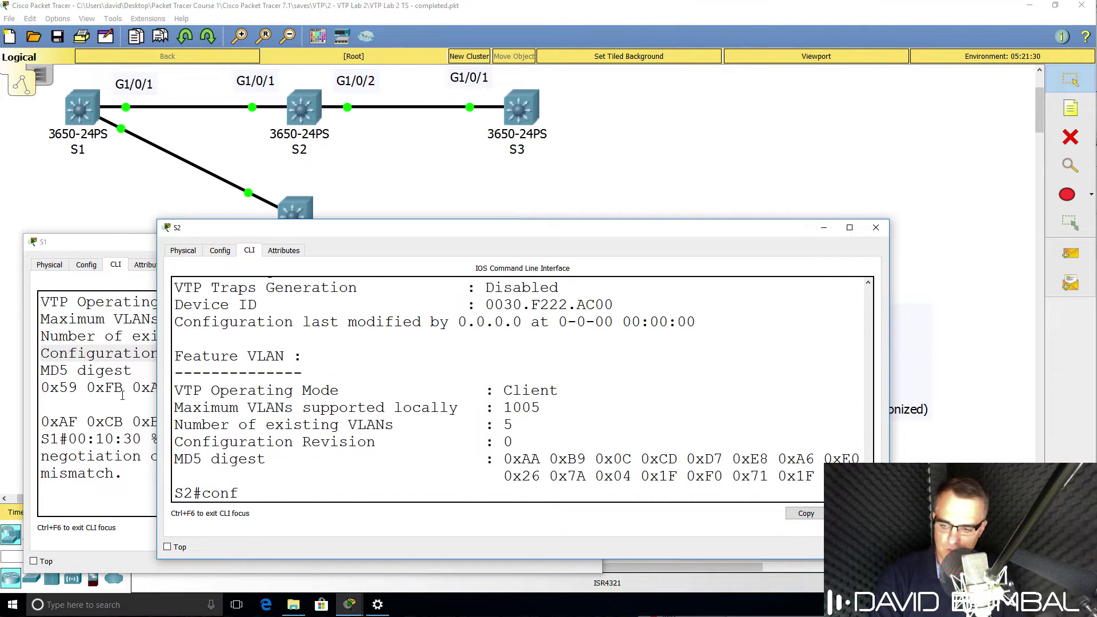
key("Return")
type("vtp domain c")
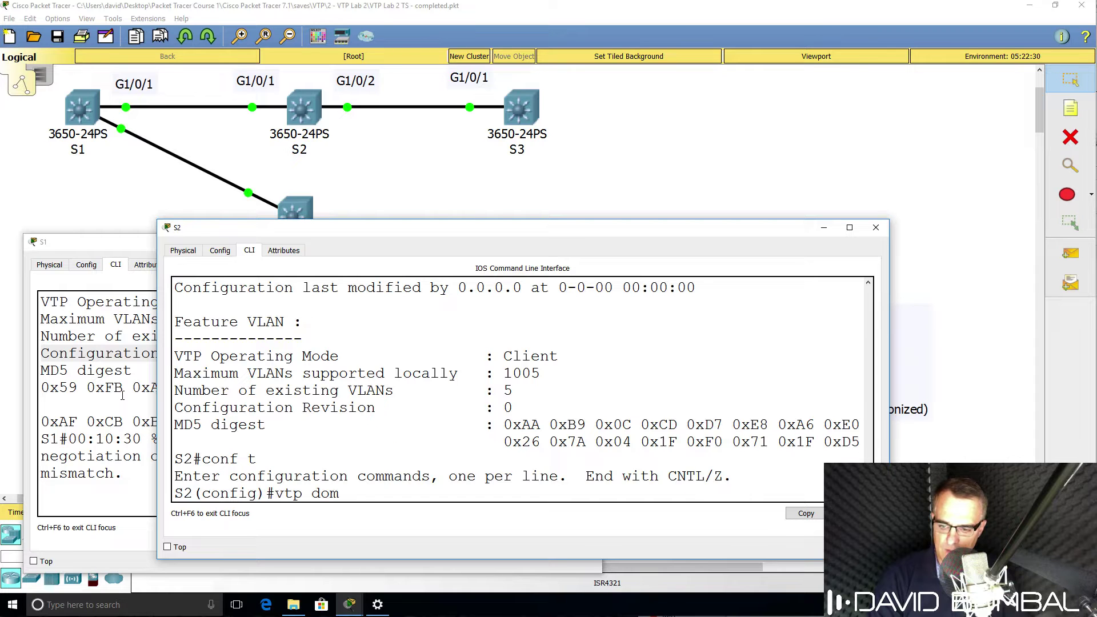
key("Tab")
type("?")
type("c")
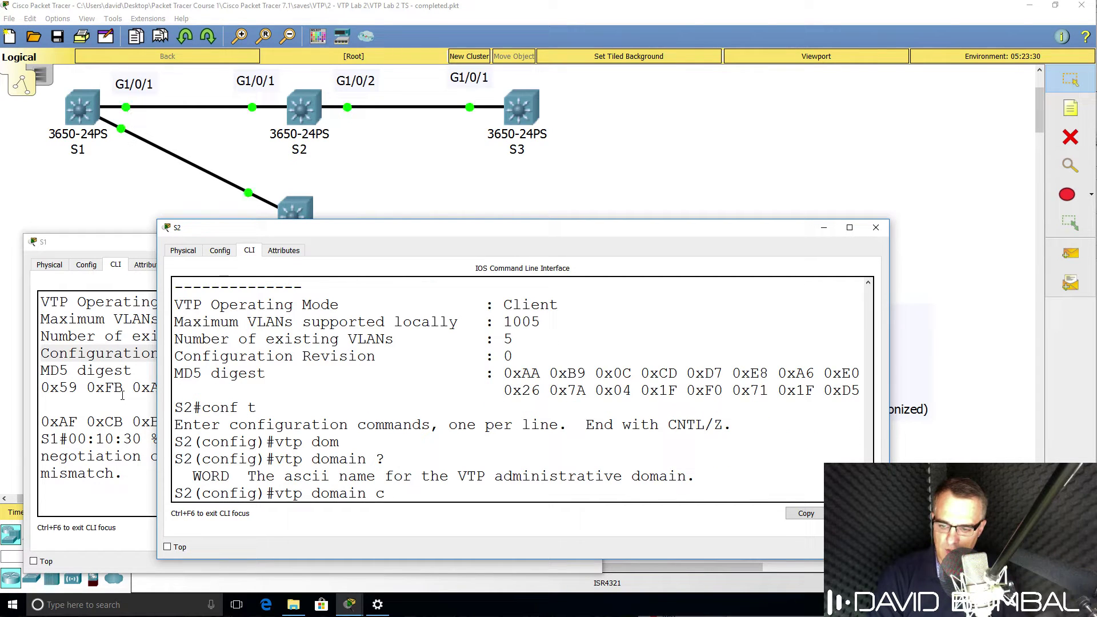
type("cna")
key("Return")
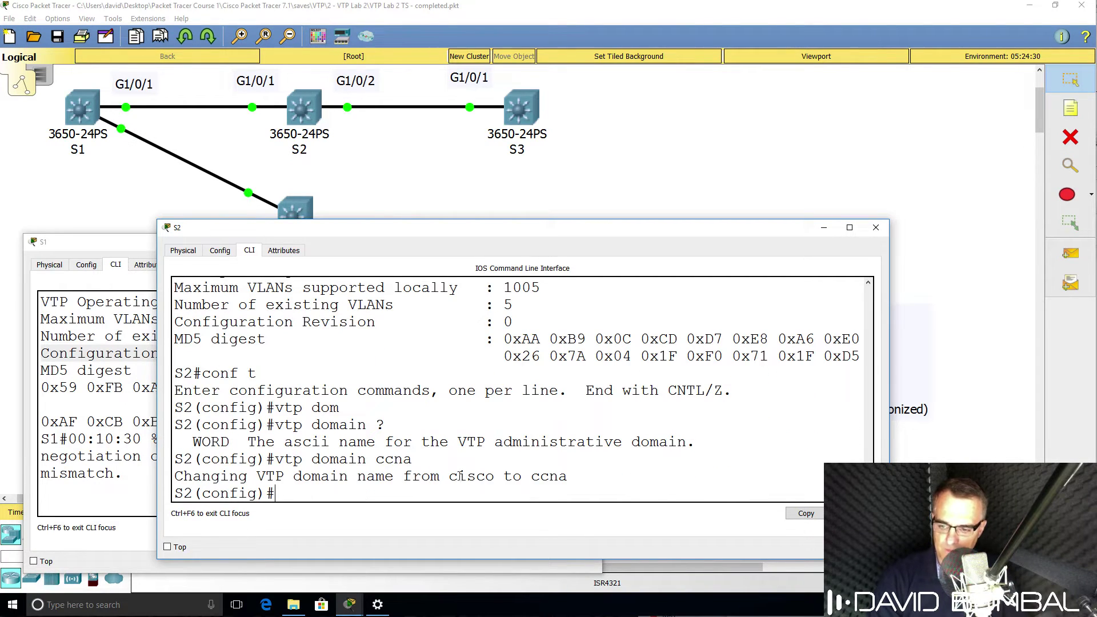
left_click_drag(565, 468, 173, 464)
left_click(262, 457)
Step: Exit configuration mode on S2, run show vtp status and examine the configuration revision and VTP domain name
type("end")
key("Return")
type("show vtp stat")
key("Tab")
key("Return")
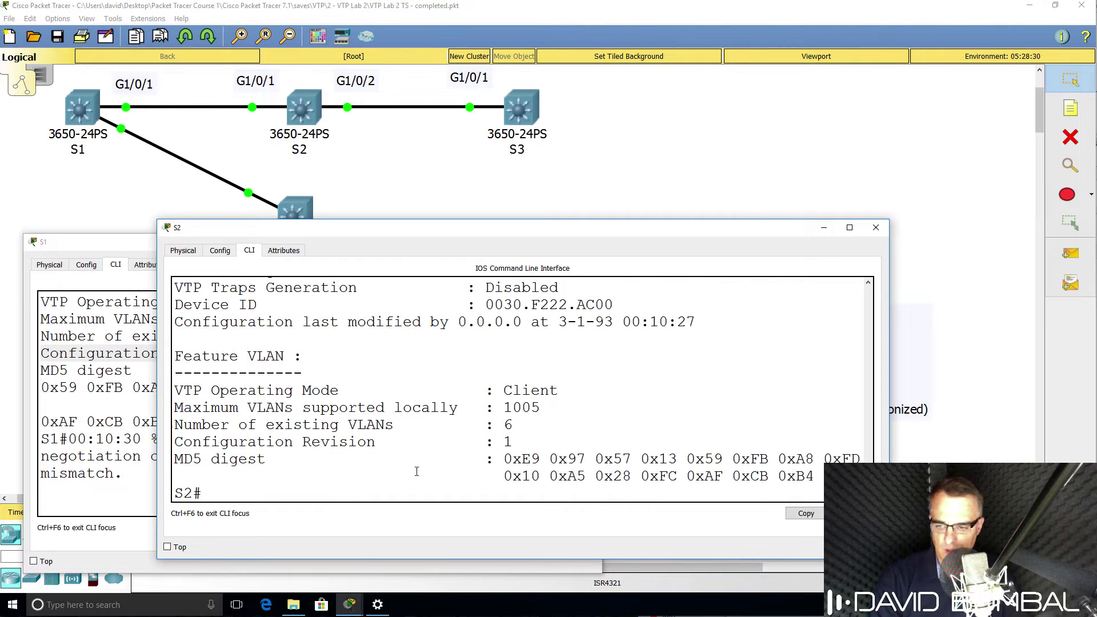
left_click_drag(564, 433, 536, 446)
scroll(535, 446, "up", 2)
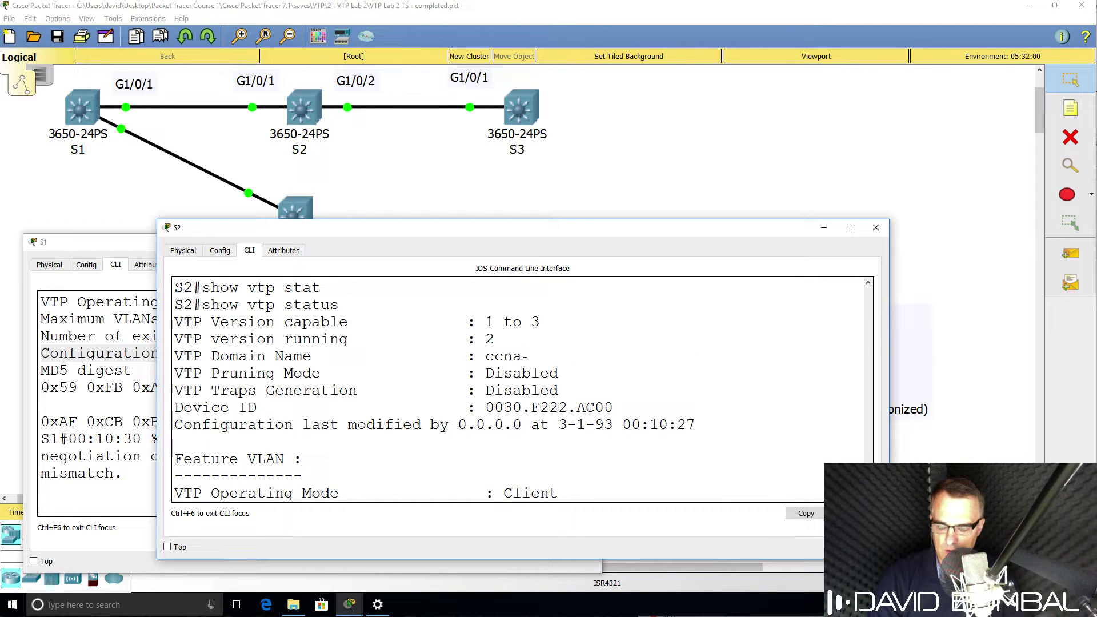
left_click_drag(523, 357, 99, 363)
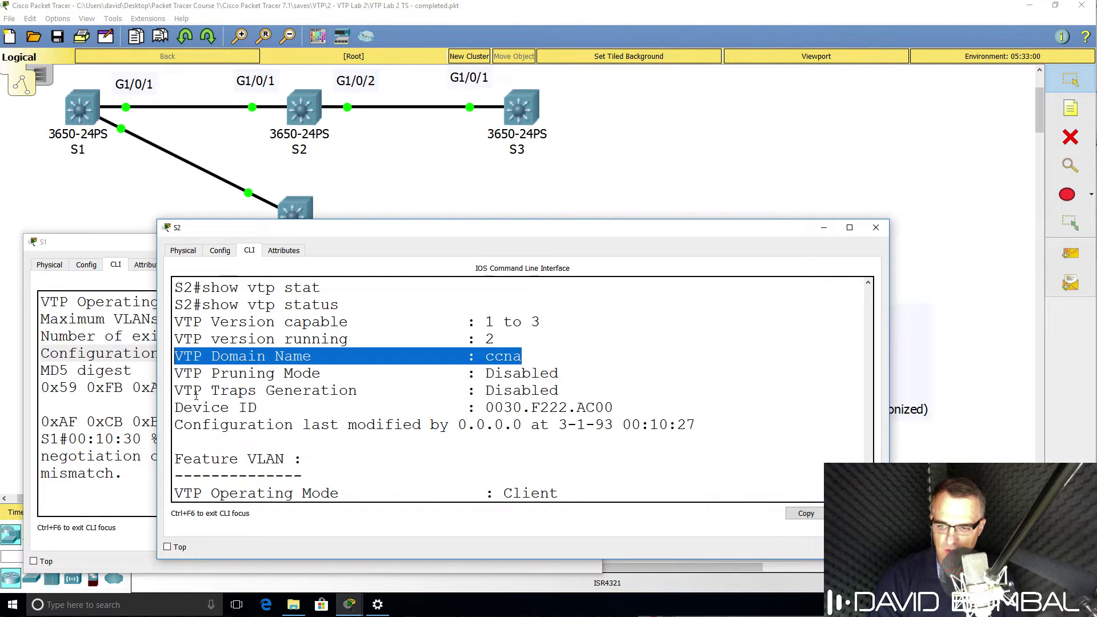
Step: Run show vlan brief on S2, look for VLAN 2 in the list and widen the window for readability
scroll(400, 400, "down", 2)
type("show vlan br")
key("Tab")
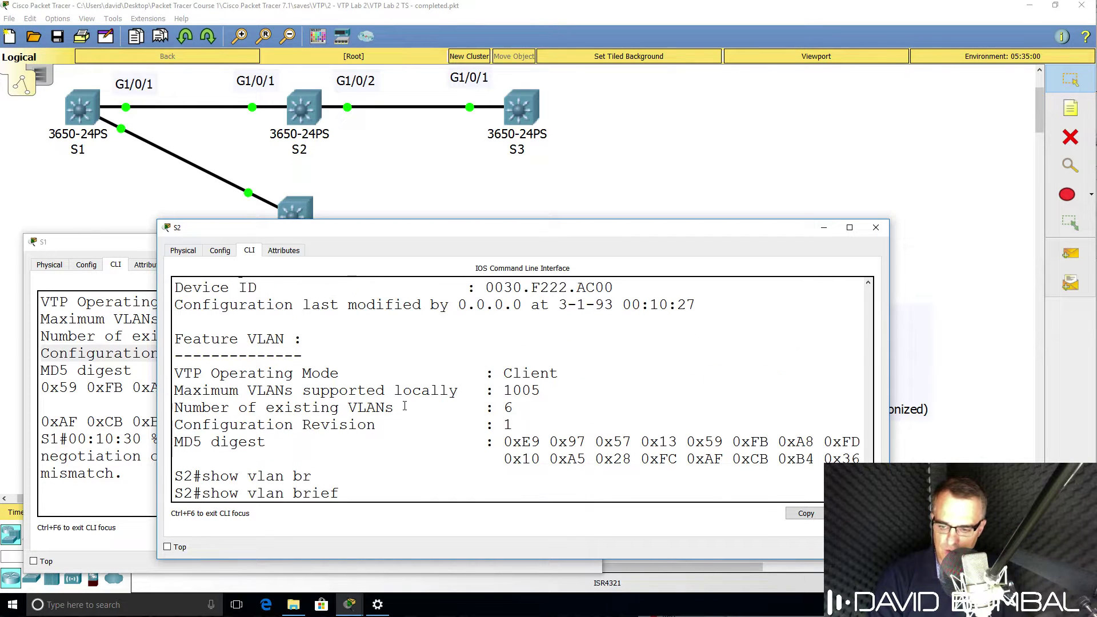
key("Return")
left_click_drag(338, 409, 174, 407)
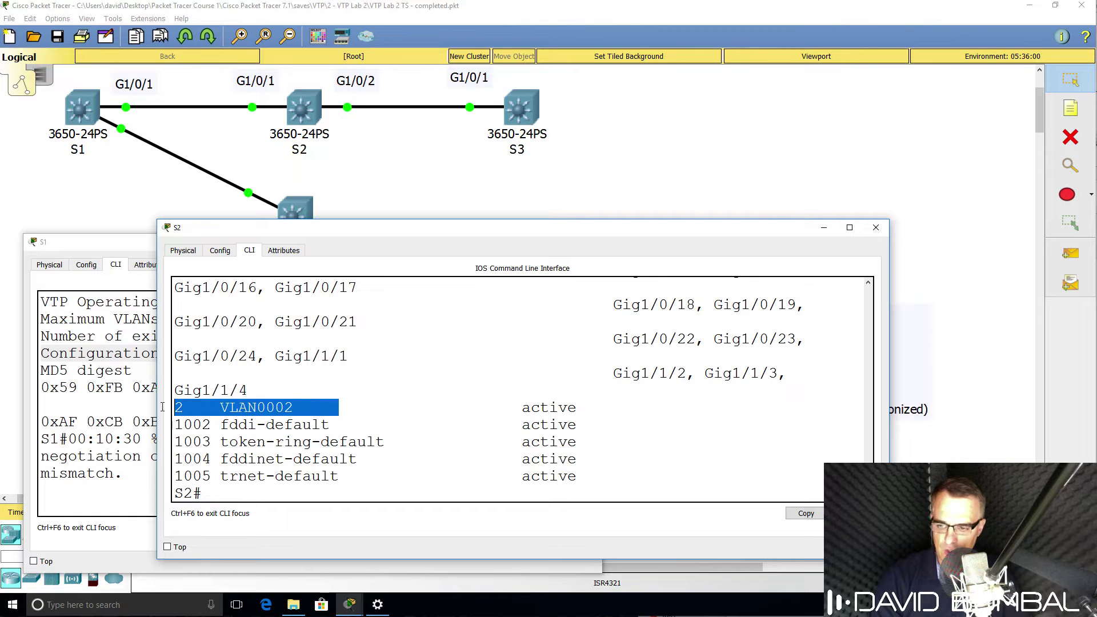
left_click_drag(889, 348, 1066, 347)
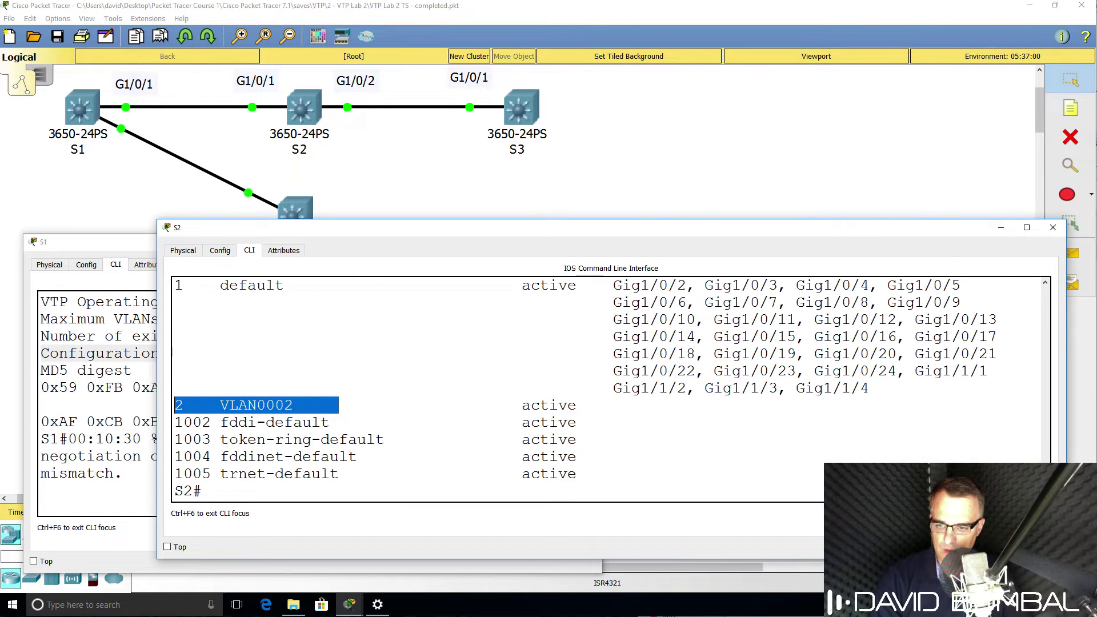
Step: Switch to S1's command line and display its VLANs with sh vlan br
left_click(125, 391)
key("Return")
key("Return")
key("Return")
key("Return")
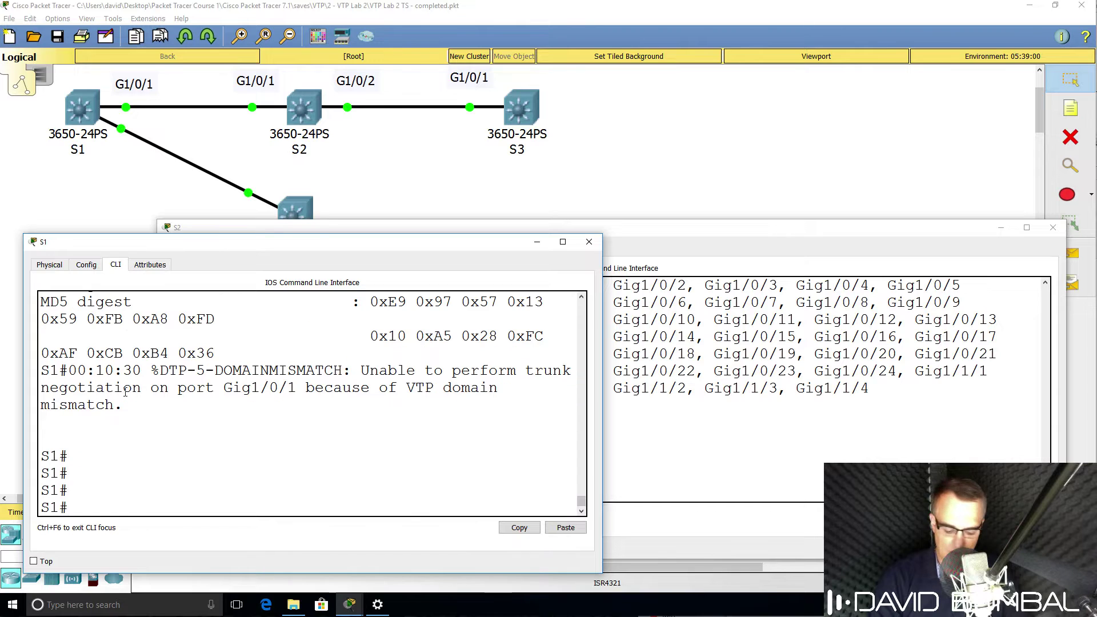
type("sh val")
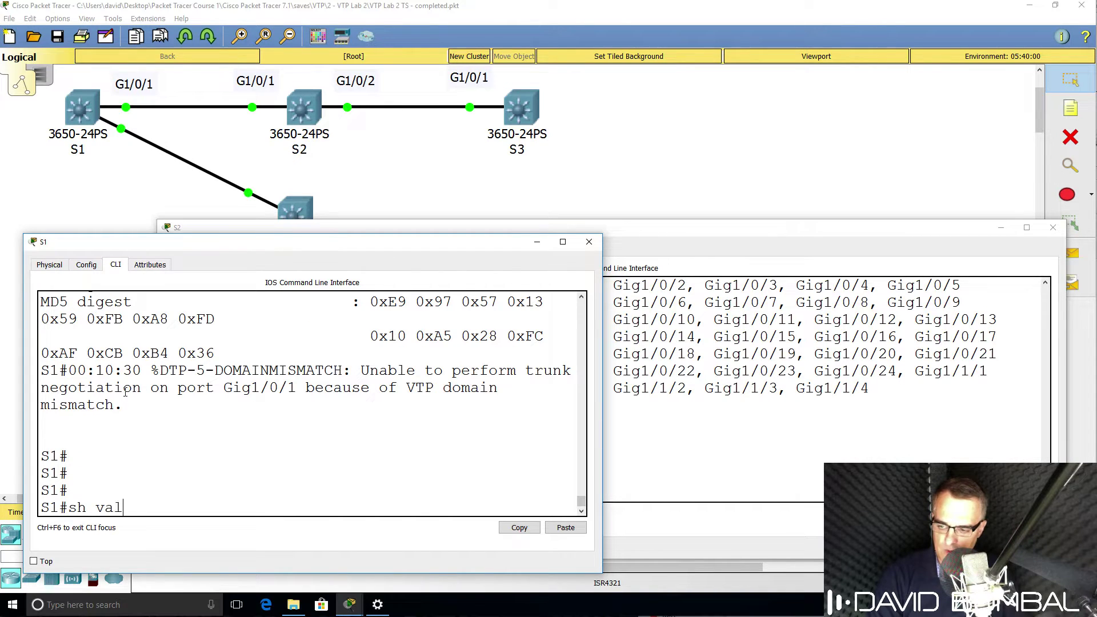
type("lab")
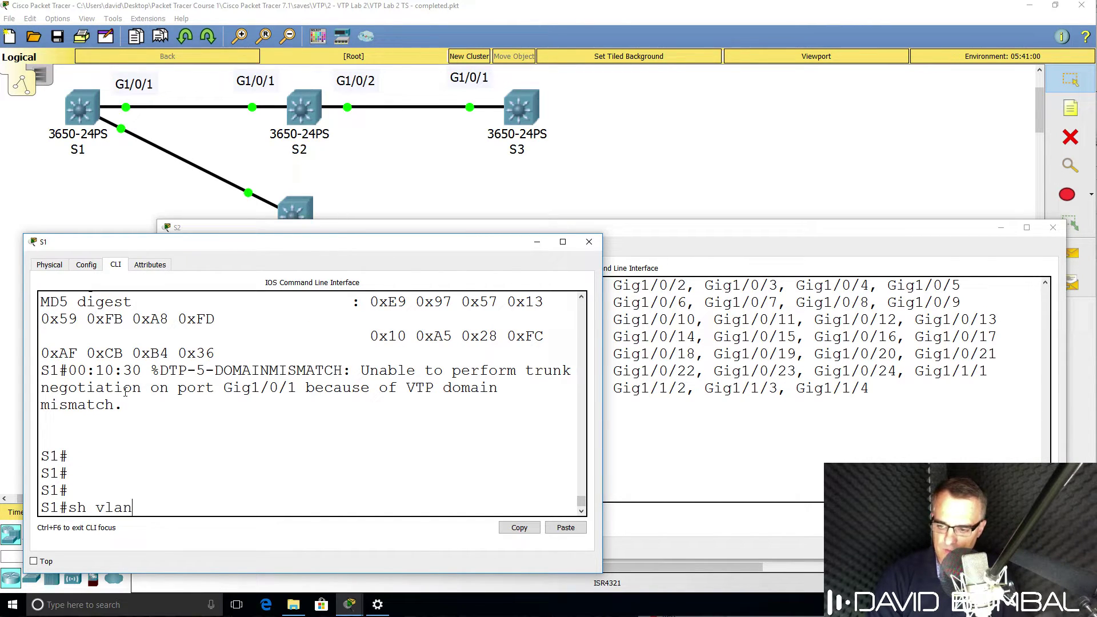
type(" br")
key("Return")
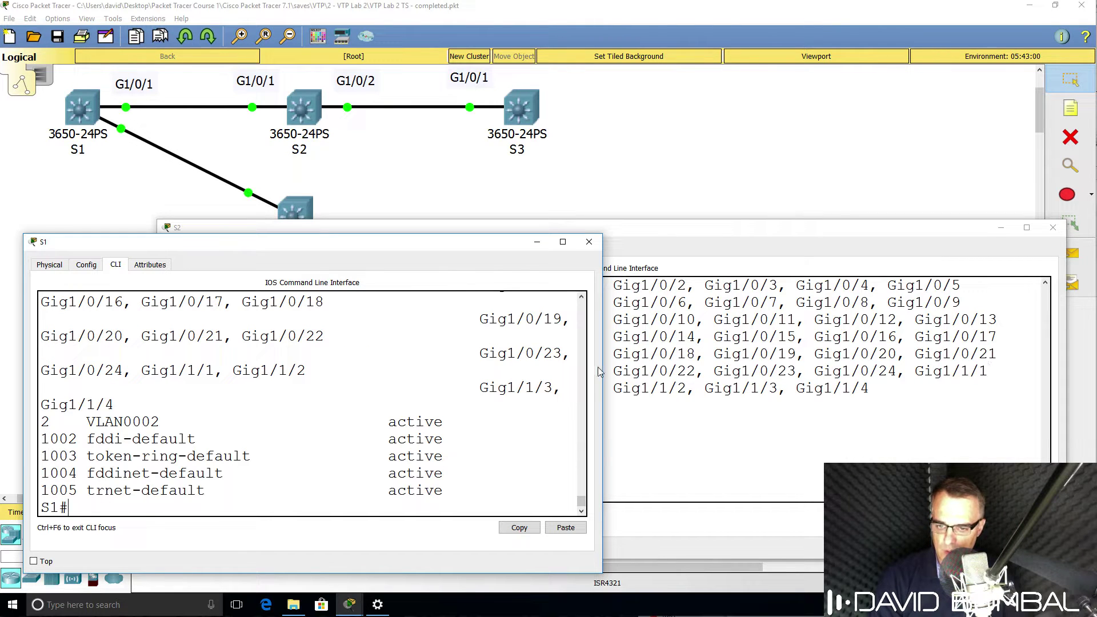
Step: Widen S1's window, examine VLAN 2 and the port list, and compare them with S2's VLAN output
left_click_drag(601, 368, 973, 400)
scroll(337, 406, "up", 2)
scroll(264, 386, "up", 2)
left_click_drag(162, 406, 40, 404)
scroll(40, 404, "down", 2)
left_click_drag(205, 419, 467, 485)
left_click_drag(591, 228, 485, 227)
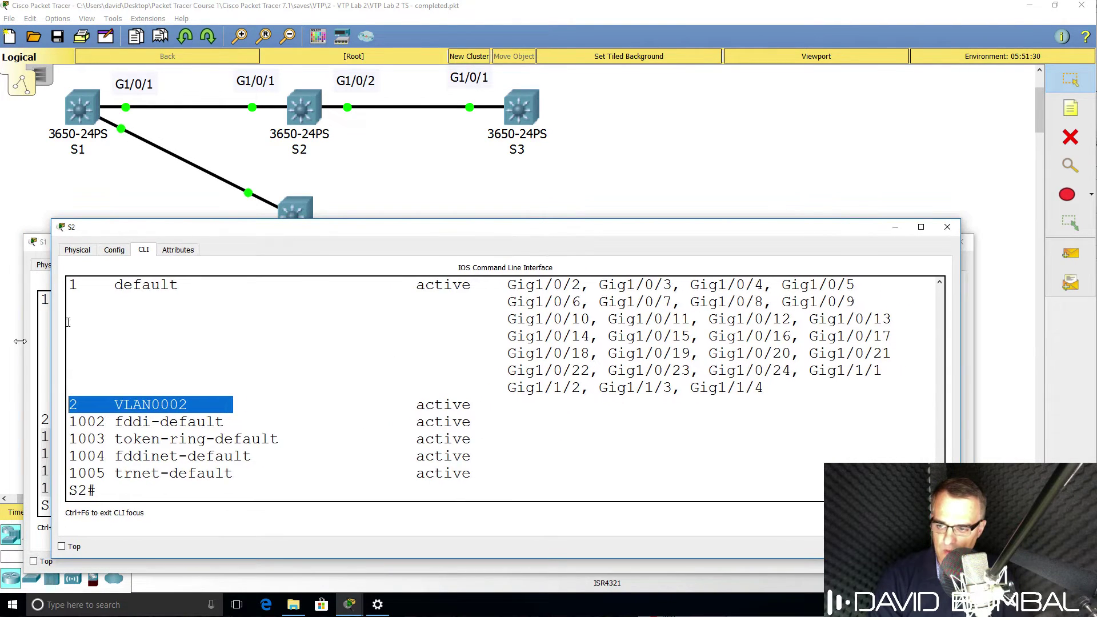
left_click(112, 345)
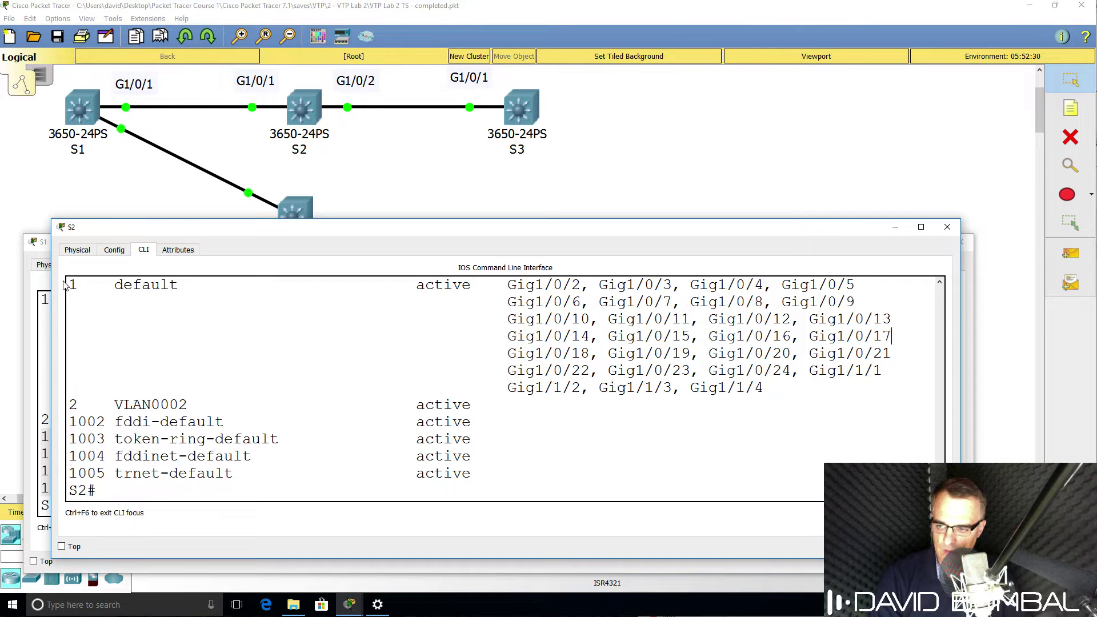
Step: Highlight S2's default VLAN and VLAN 2 entries, switch to S1, create VLAN 3 there and exit configuration mode
left_click_drag(64, 285, 631, 413)
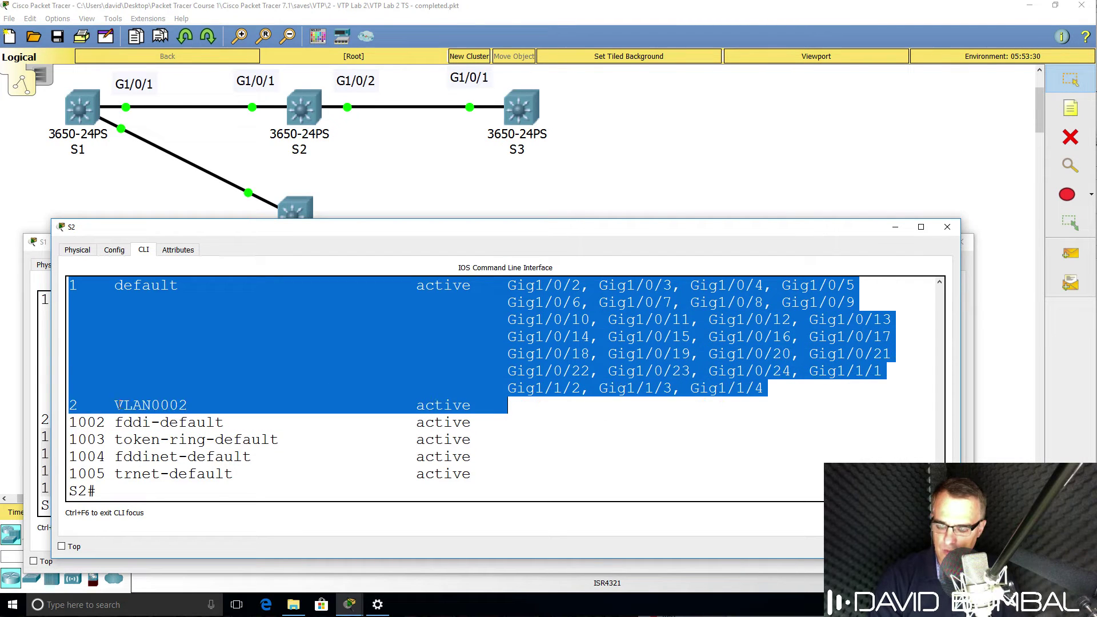
left_click(47, 372)
type("conf t")
key("Return")
type("vlan 3")
key("Return")
type("e")
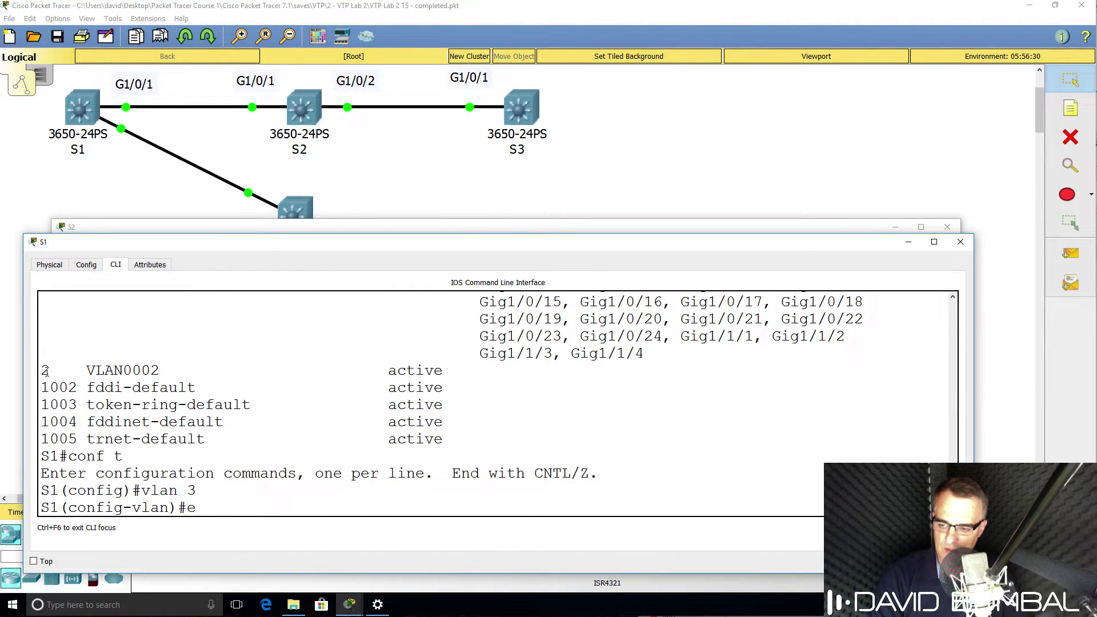
type("nd")
key("Return")
Step: Run sh vlan brief on S1 and highlight the VLAN 3 entry
key("Return")
type("sh vlan brief")
key("Return")
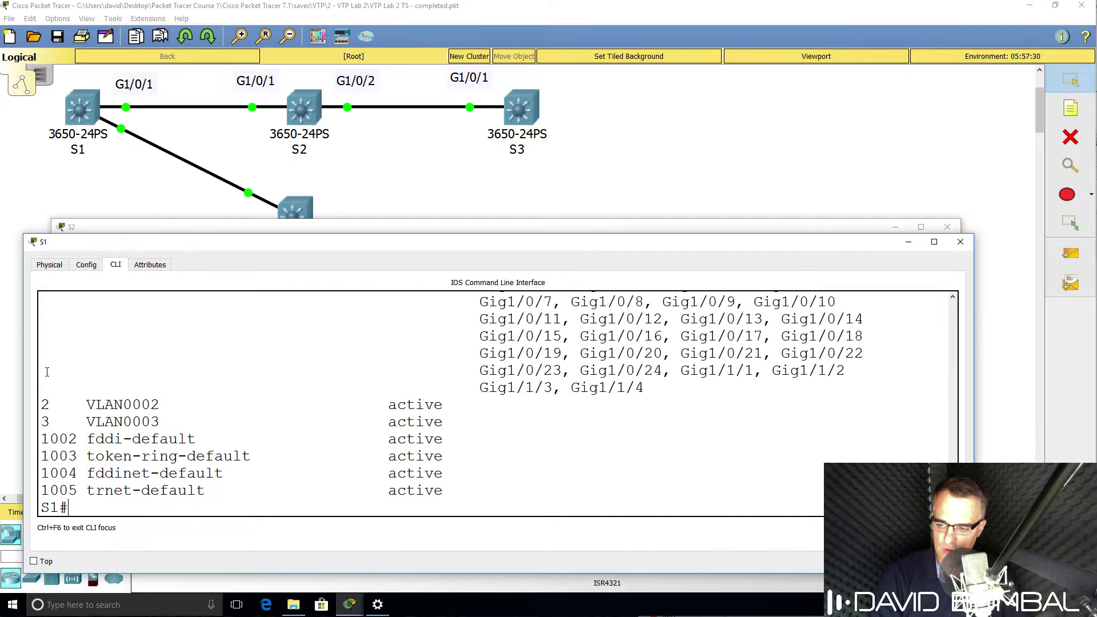
left_click_drag(483, 430, 45, 416)
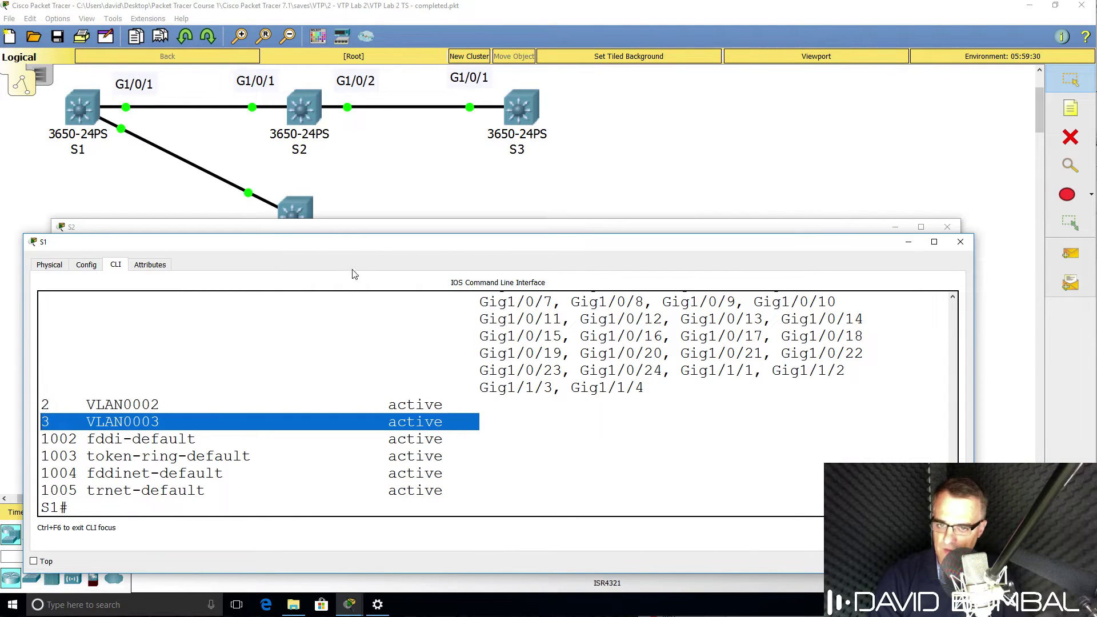
Step: Switch to S2, rerun show vlan brief and check the list for VLAN 3
left_click(354, 228)
key("Up")
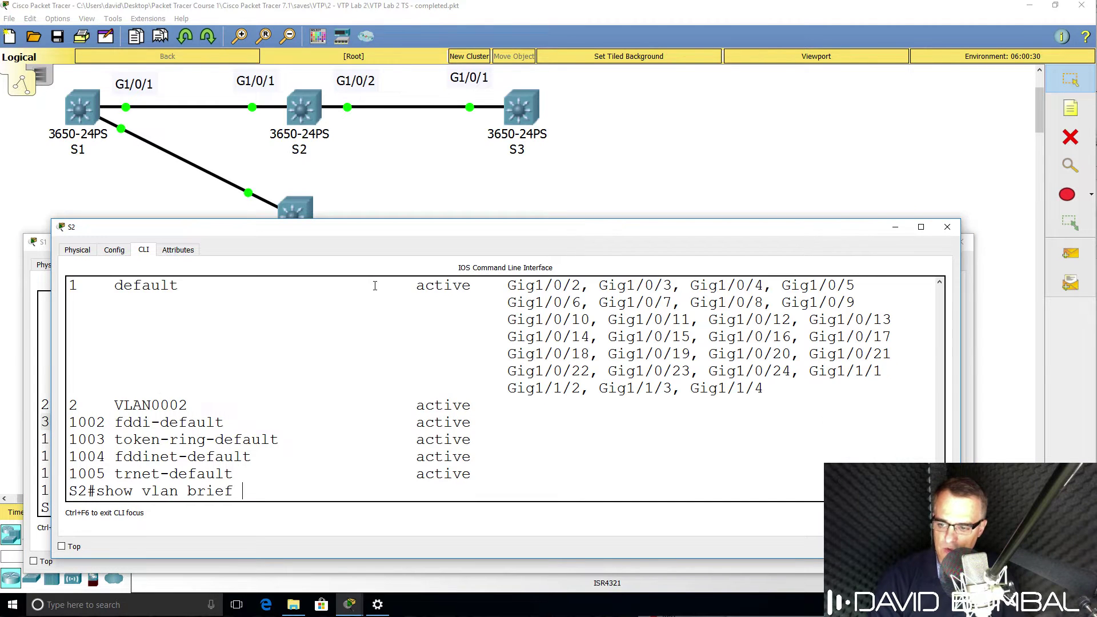
key("Return")
left_click_drag(206, 406, 34, 404)
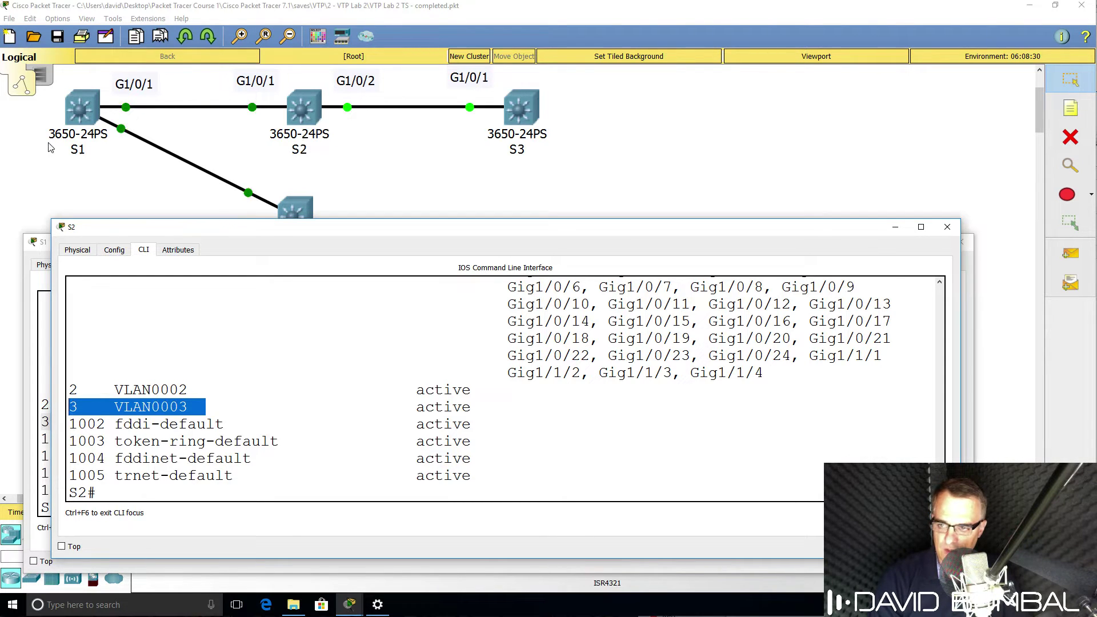
Step: Open S3's command line, move its window below the topology and widen it for readability
left_click(518, 103)
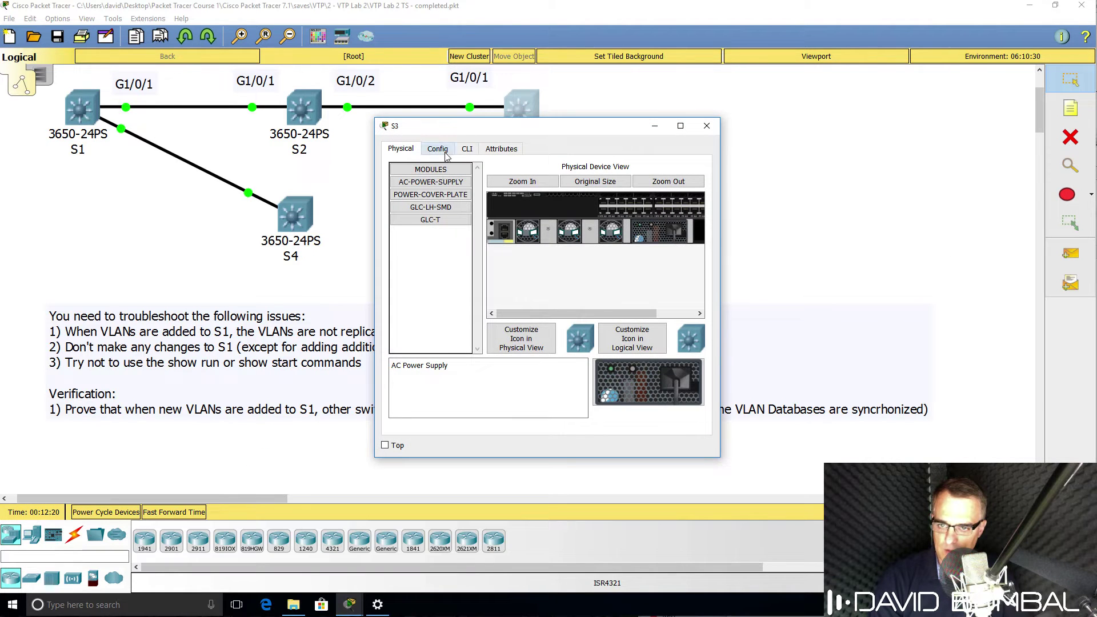
left_click(467, 148)
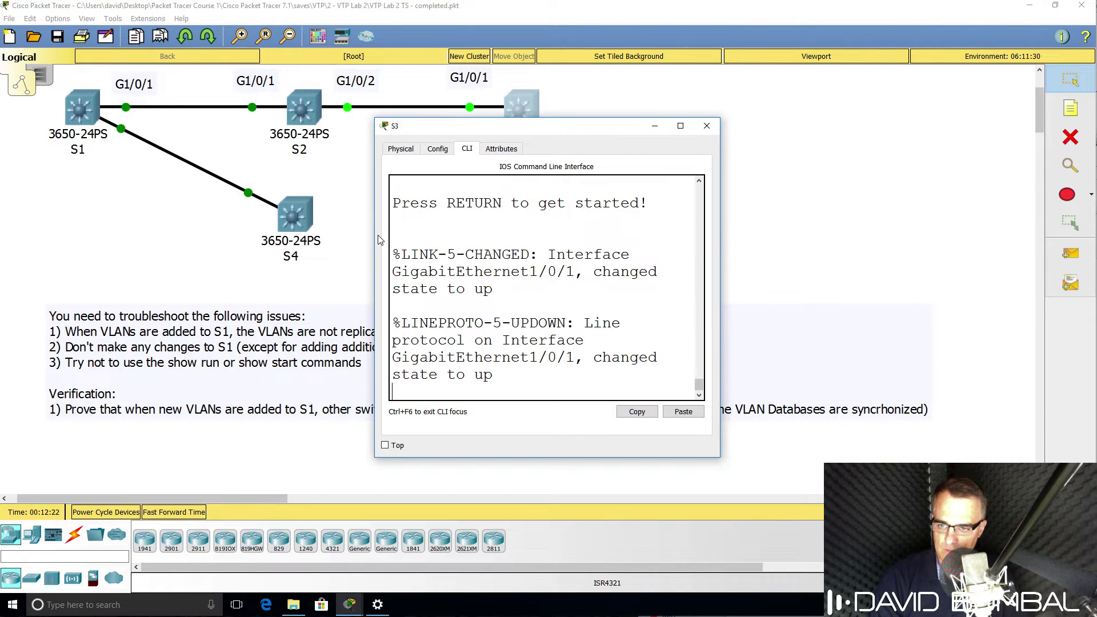
left_click_drag(375, 239, 3, 285)
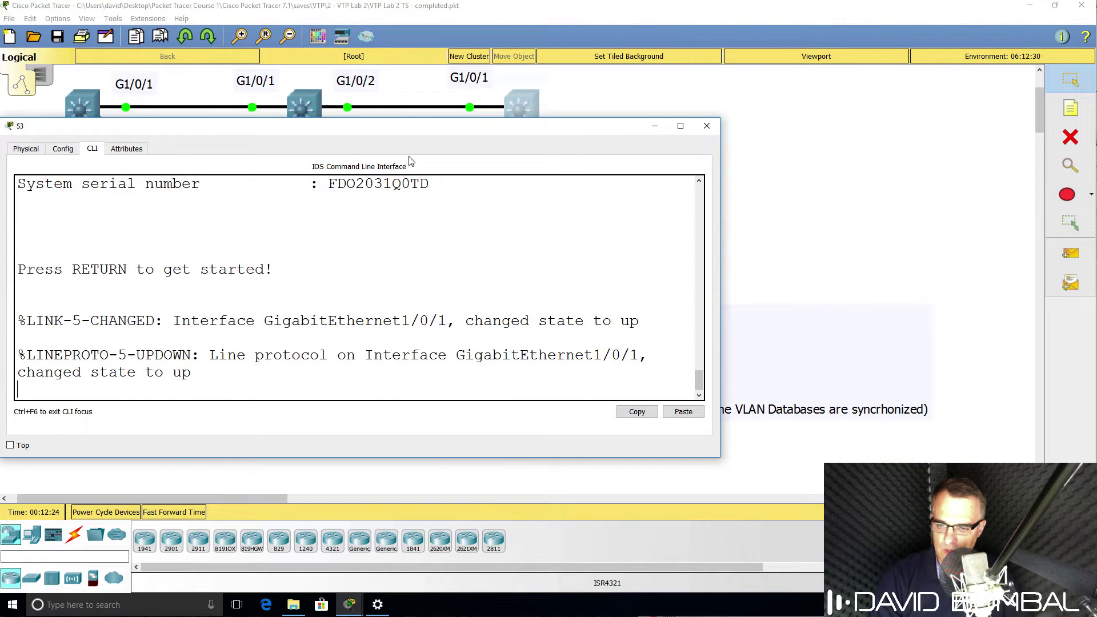
left_click_drag(407, 133, 425, 262)
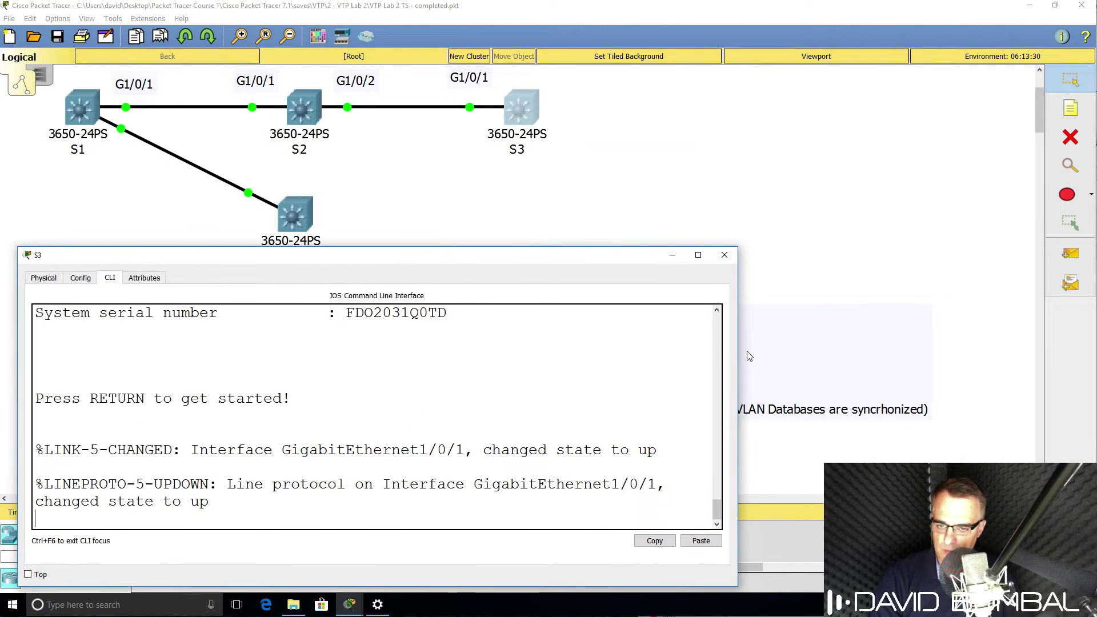
left_click_drag(737, 355, 831, 357)
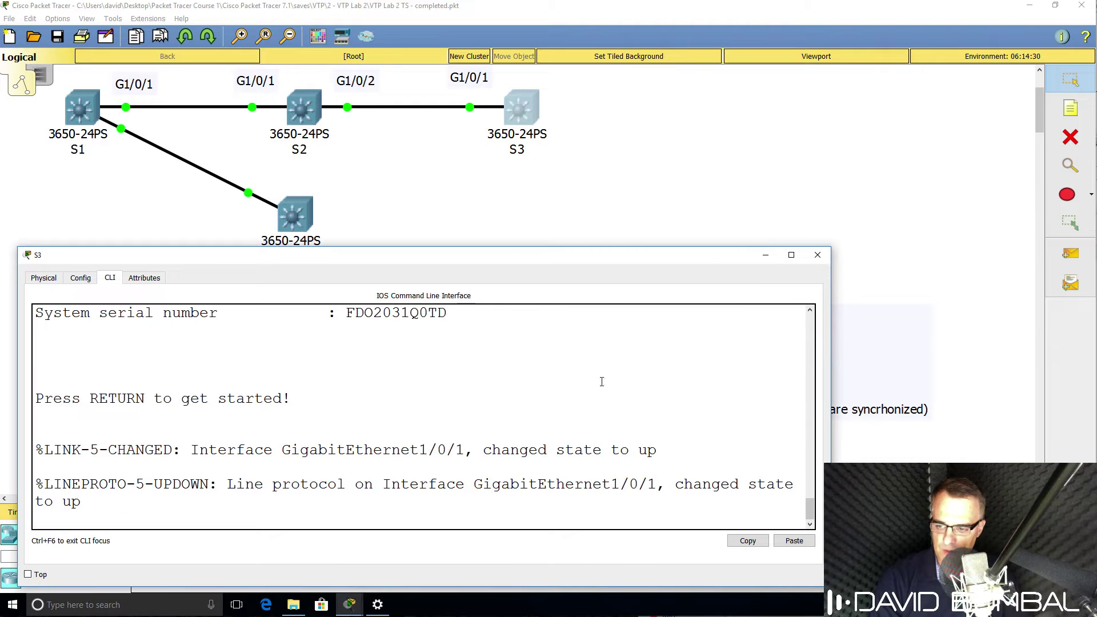
Step: Enter privileged mode on S3 and display its VTP status with sh vtp status
key("Return")
key("Return")
key("Return")
type("en")
key("Return")
type("sh vtp stat")
key("Return")
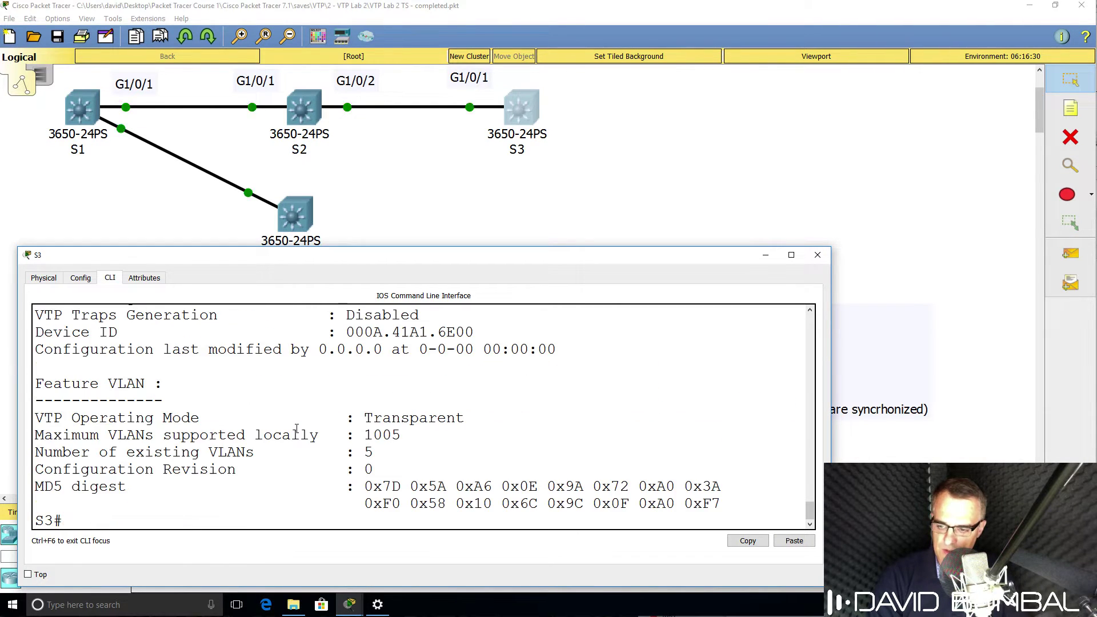
Step: Examine the VTP domain name and VTP operating mode in S3's VTP status output
scroll(314, 428, "up", 3)
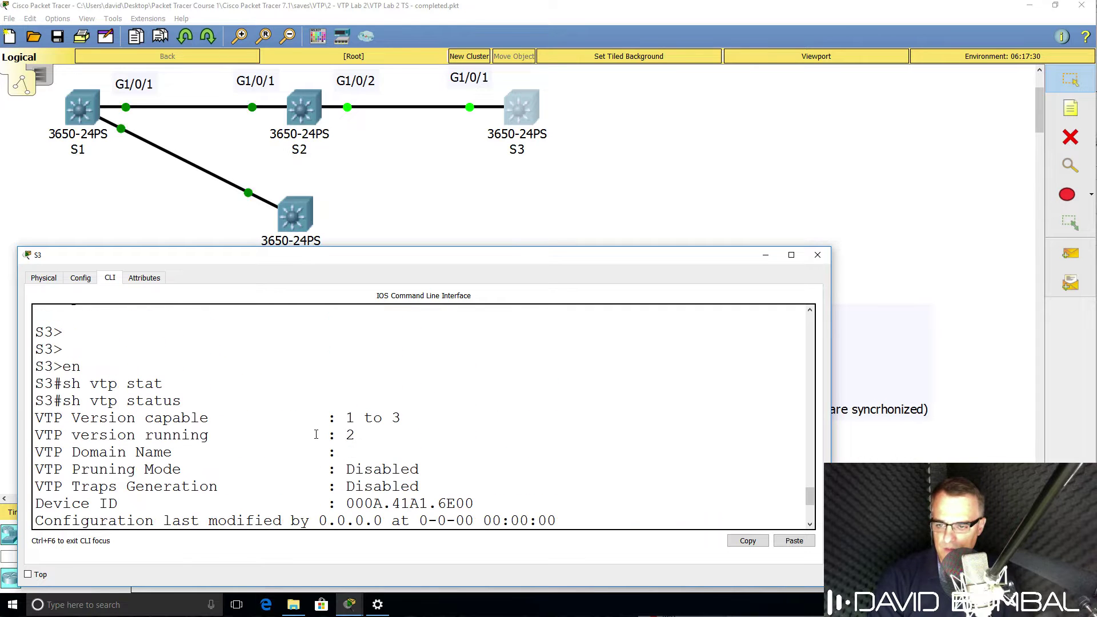
left_click_drag(418, 451, 33, 452)
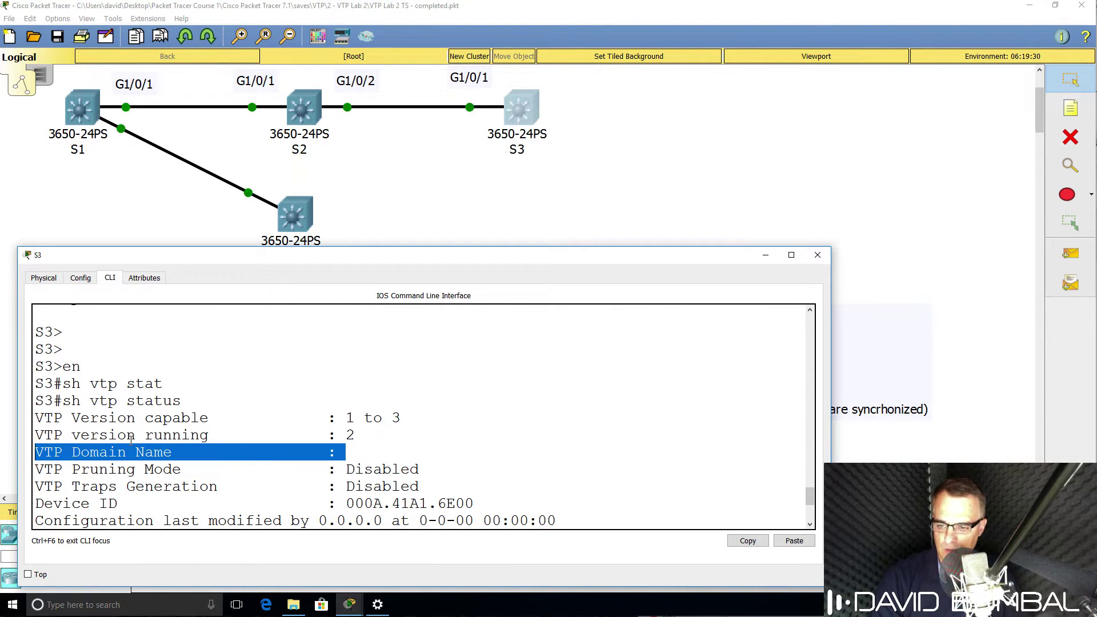
scroll(131, 438, "down", 3)
left_click_drag(539, 426, 30, 411)
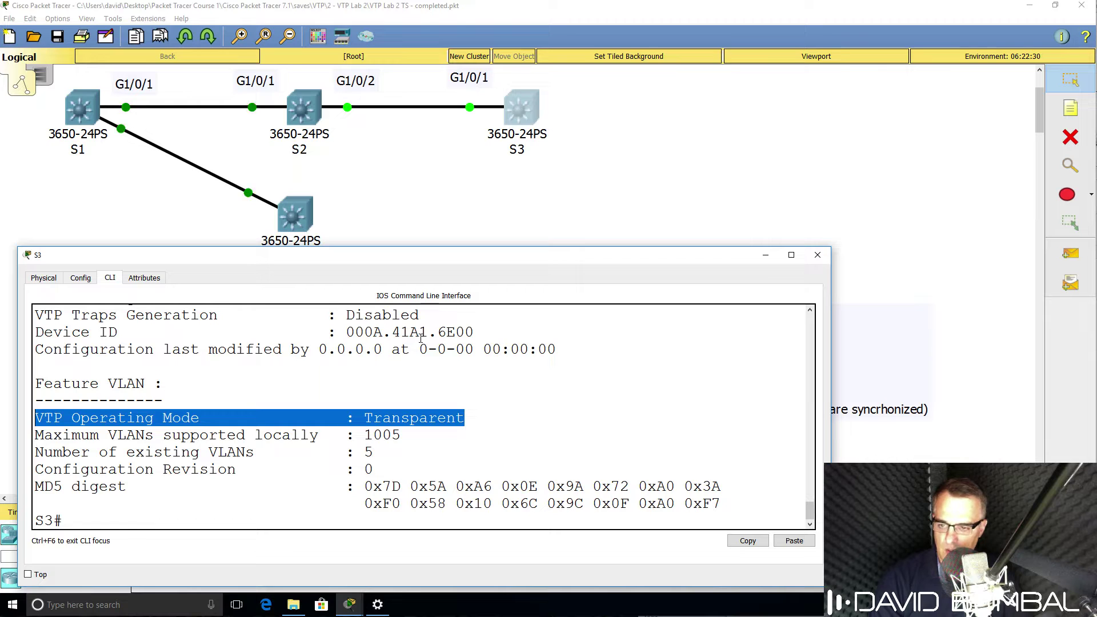
scroll(420, 346, "up", 2)
scroll(421, 346, "up", 1)
left_click_drag(347, 419, 27, 416)
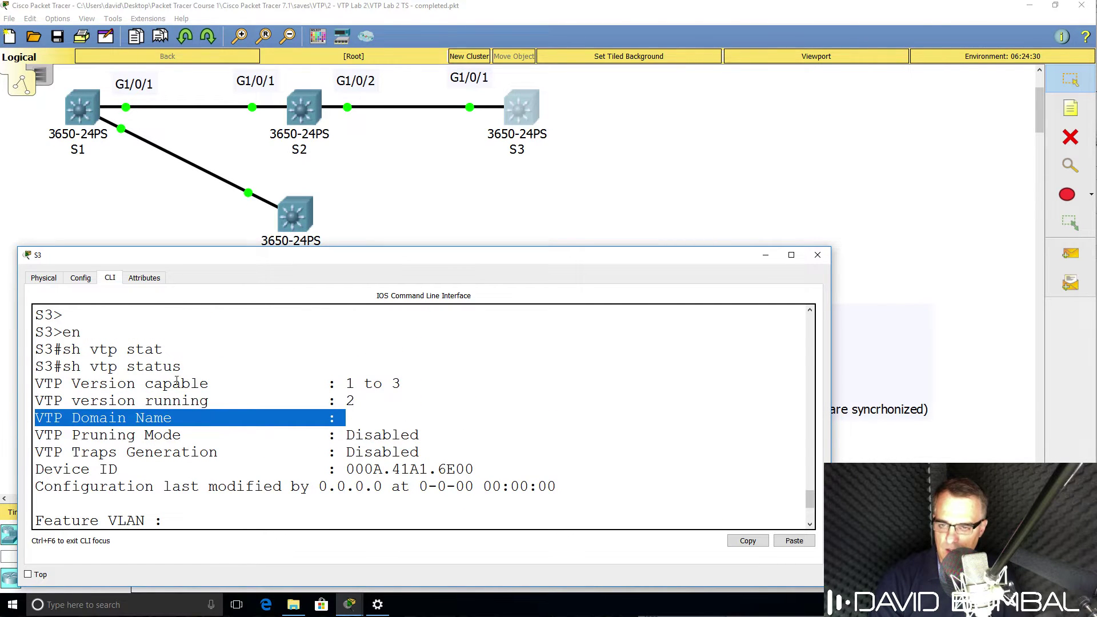
scroll(209, 383, "down", 3)
left_click_drag(465, 418, 5, 419)
Step: List S3's VLANs with sh vlan brief and widen the window so the port columns fit
type("sh vlan br")
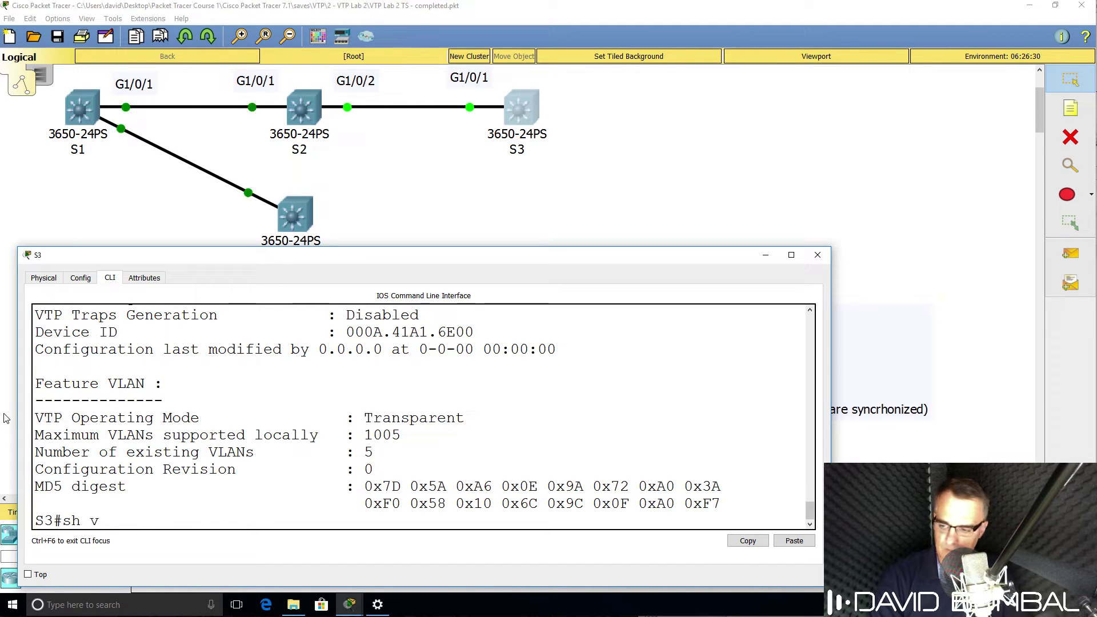
key("Tab")
key("Return")
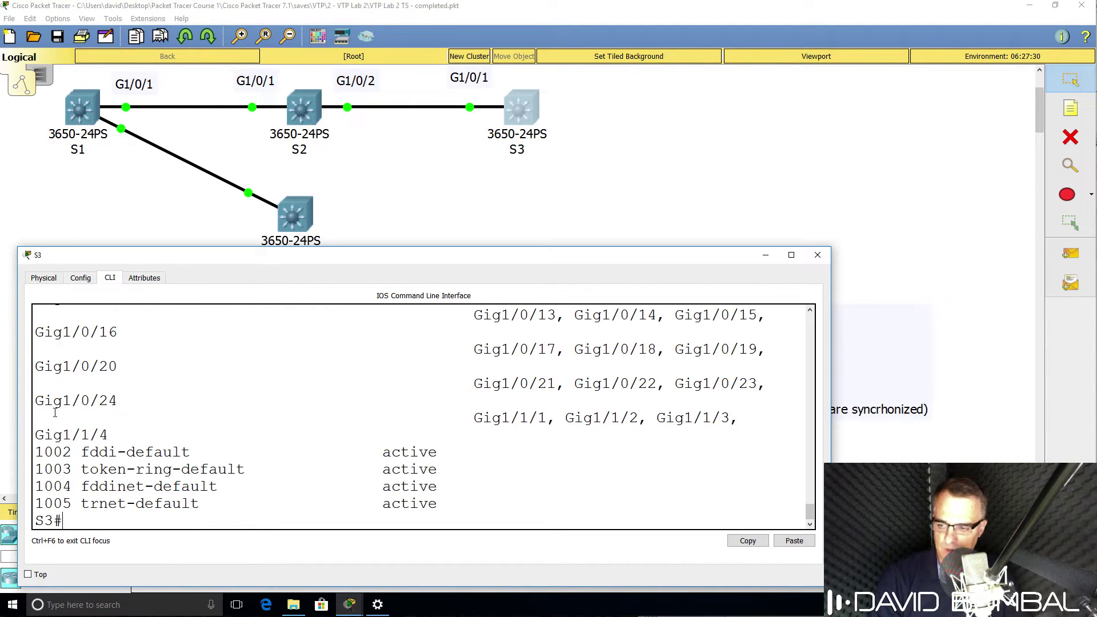
left_click_drag(831, 325, 974, 328)
Step: Set S3's VTP mode to client in global configuration mode and return to the privileged prompt
type("conf t")
key("Return")
type("vtp ")
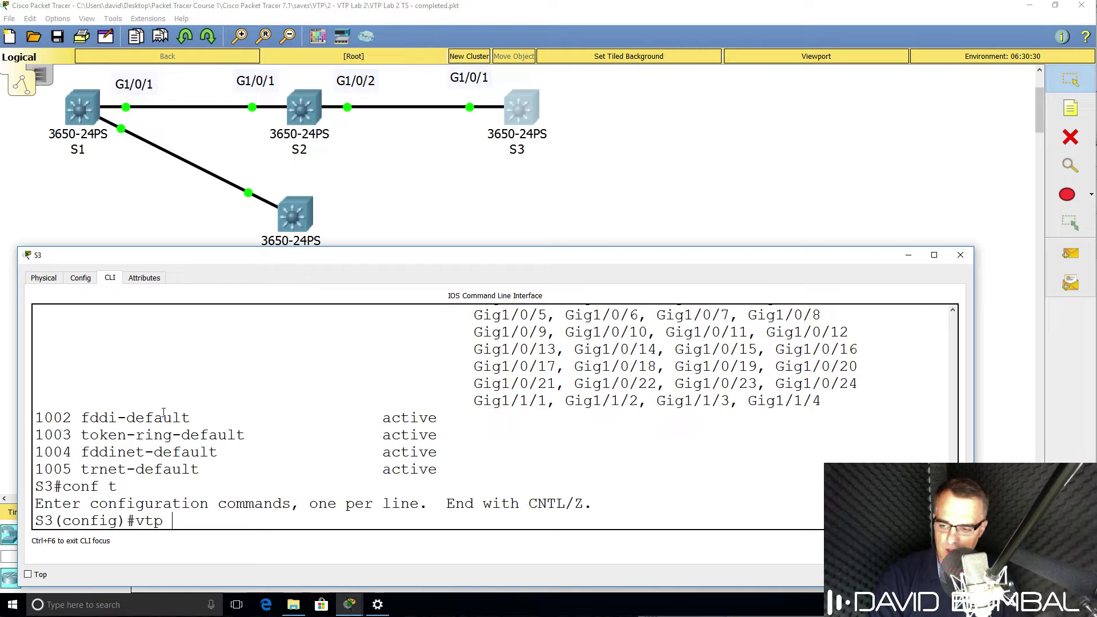
type("mode clie")
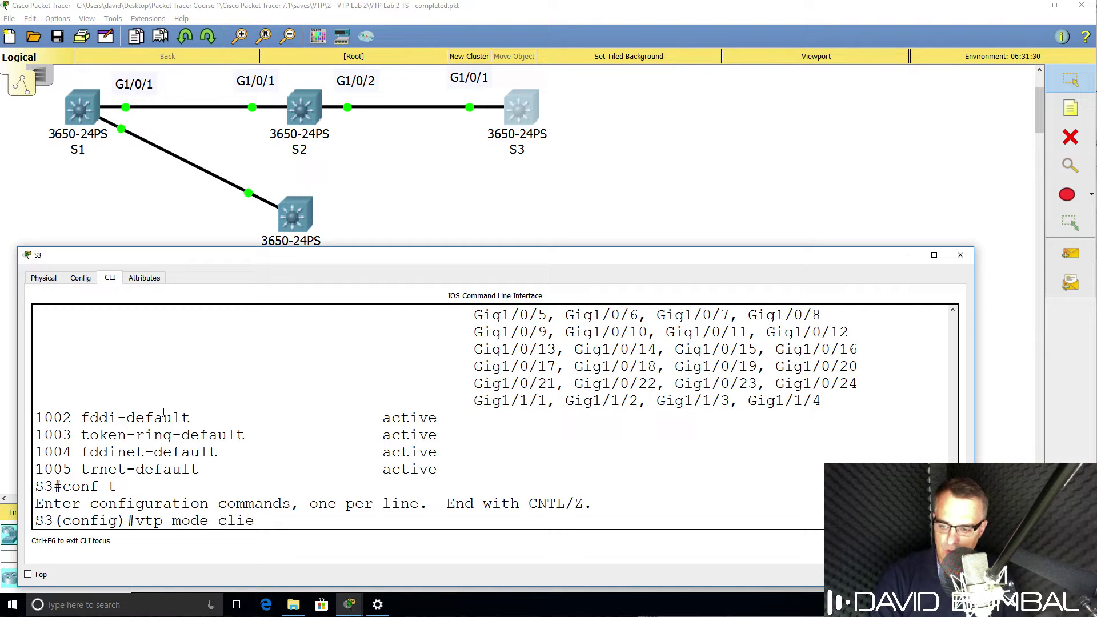
type("nt")
key("Return")
type("end")
key("Return")
key("Return")
key("Return")
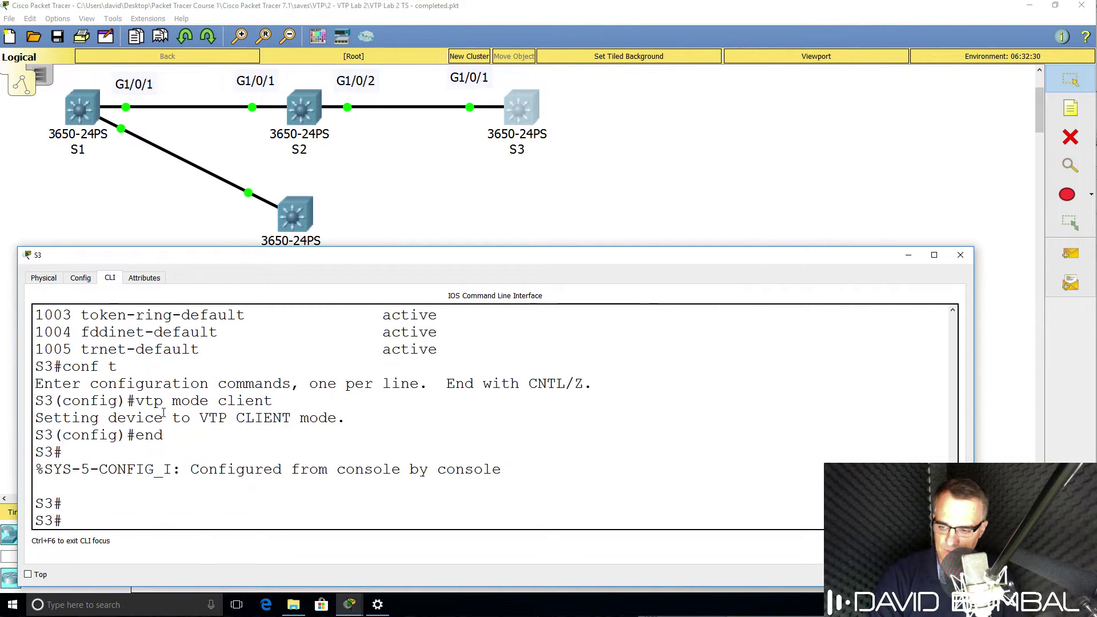
Step: Rerun sh vtp status on S3 and examine the operating mode and configuration revision
type("conf t")
key("Up")
key("Up")
key("Return")
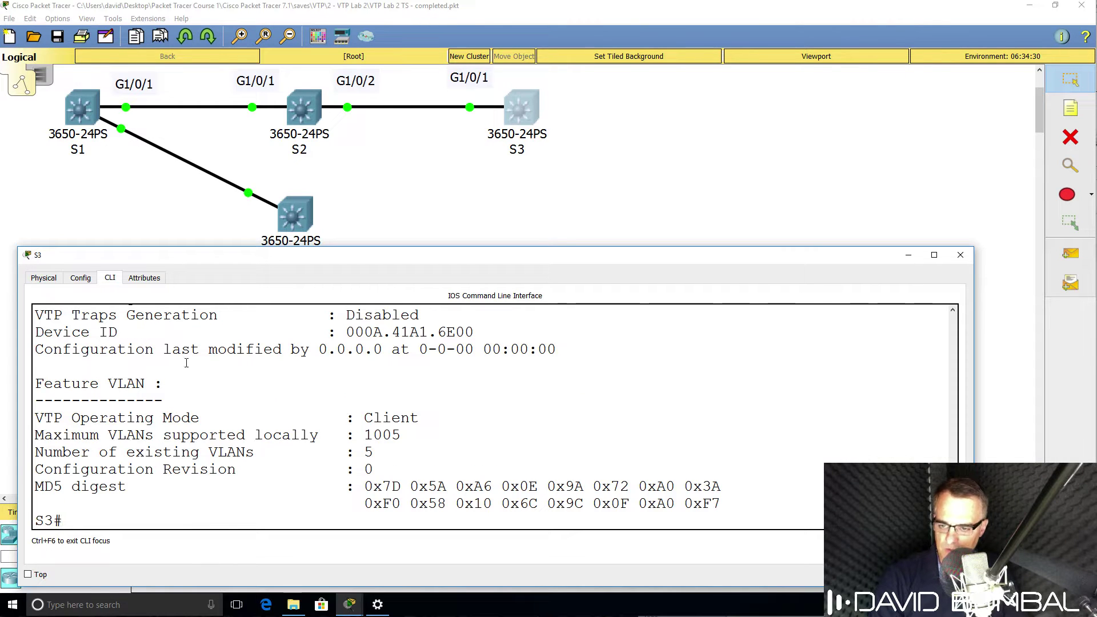
left_click_drag(445, 416, 1, 409)
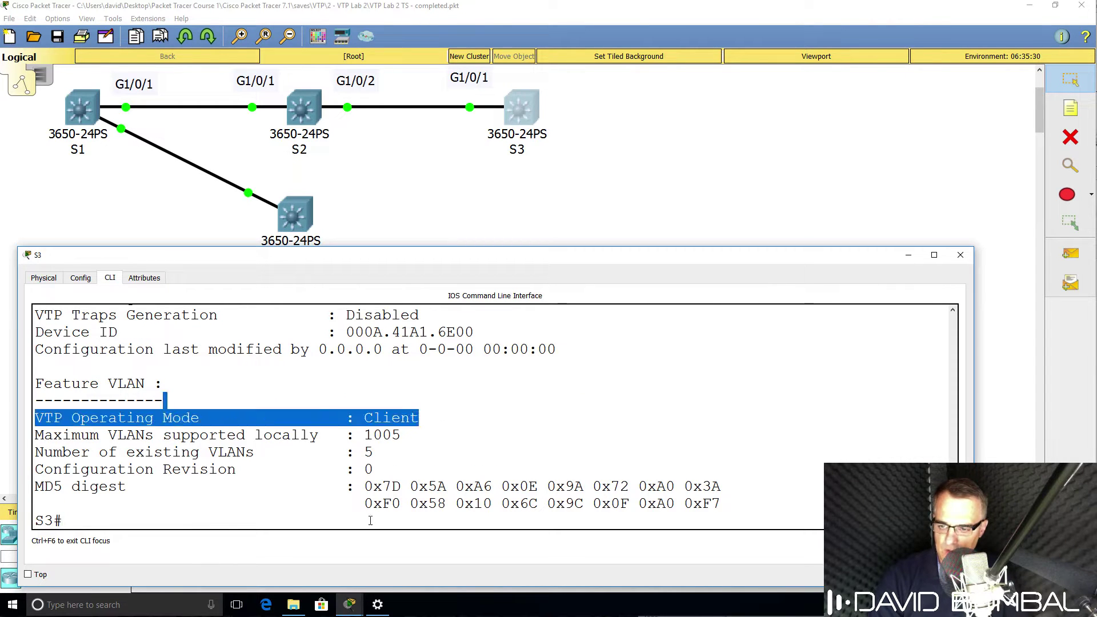
left_click_drag(394, 474, 18, 473)
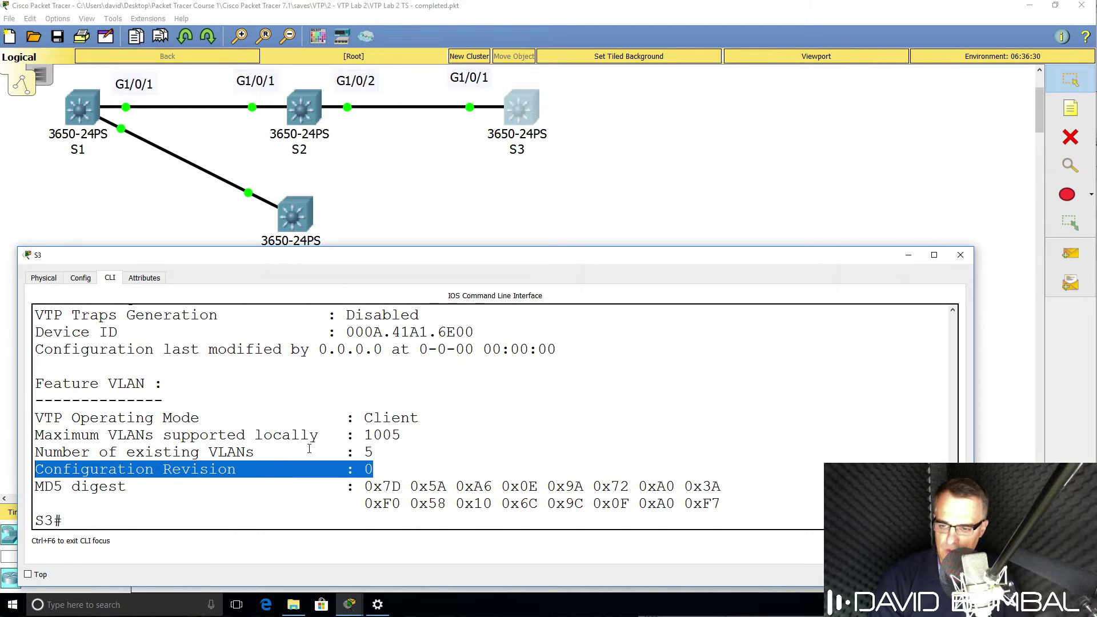
Step: Display S3's VTP status once more and examine the VTP domain name
scroll(309, 448, "up", 4)
left_click_drag(333, 452, 28, 452)
key("Up")
key("Return")
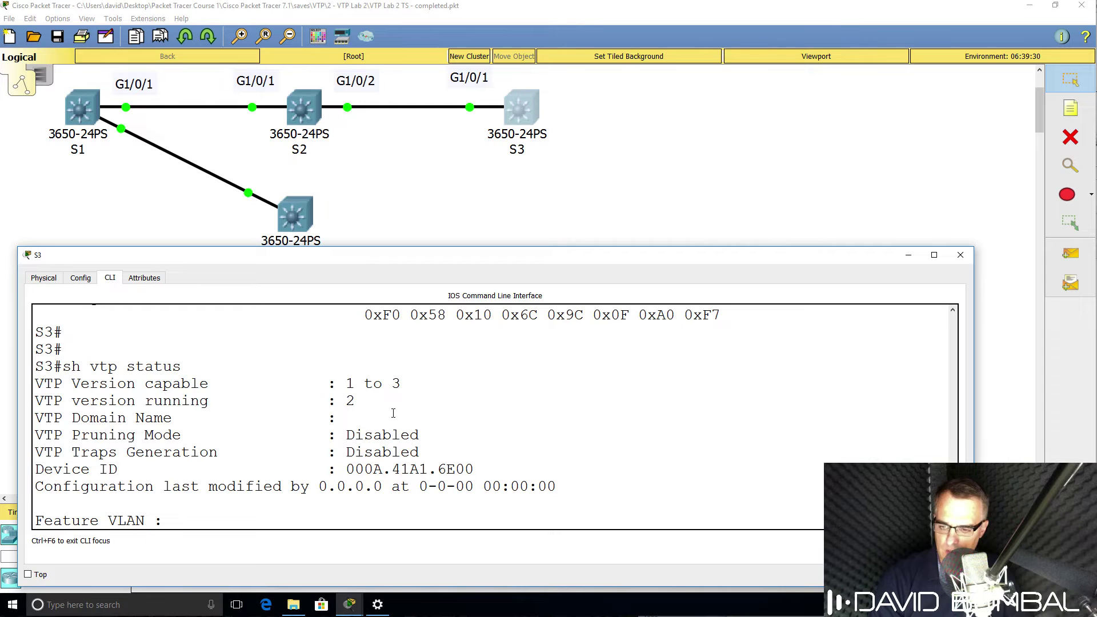
left_click_drag(402, 417, 4, 426)
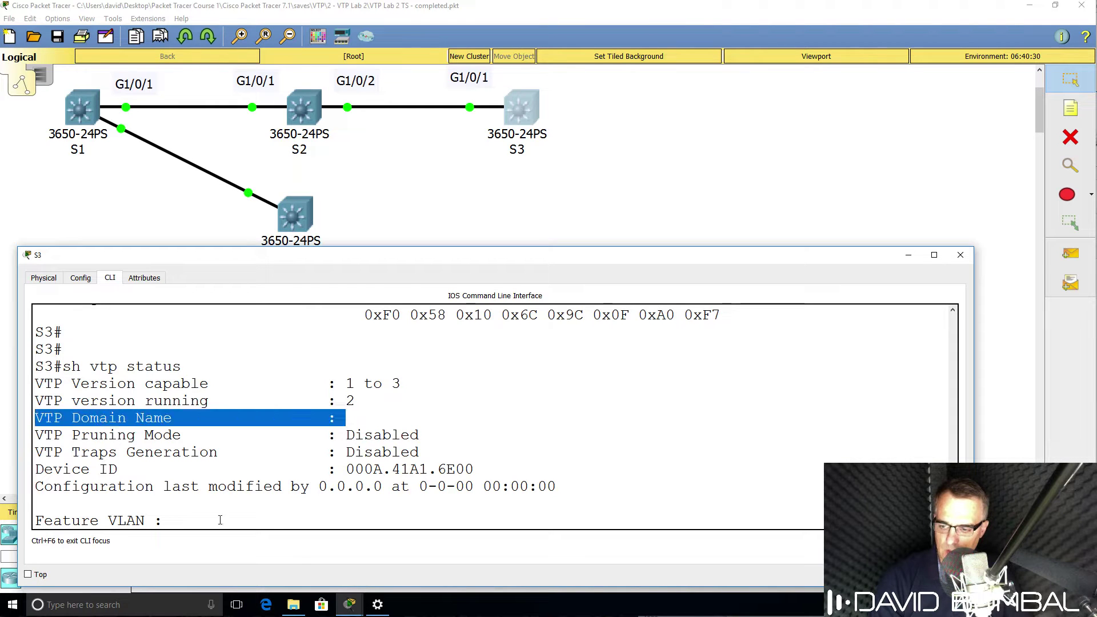
Step: Switch to S1, recall and run the VTP status command, and highlight the configuration revision
mouse_move(350, 604)
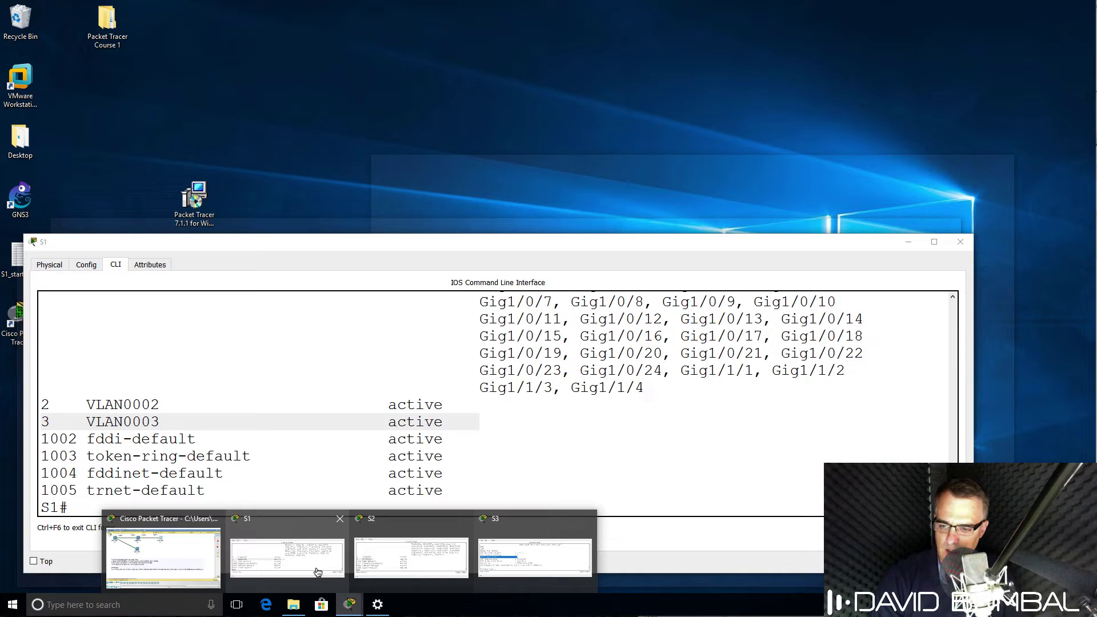
left_click(319, 572)
key("Return")
key("Return")
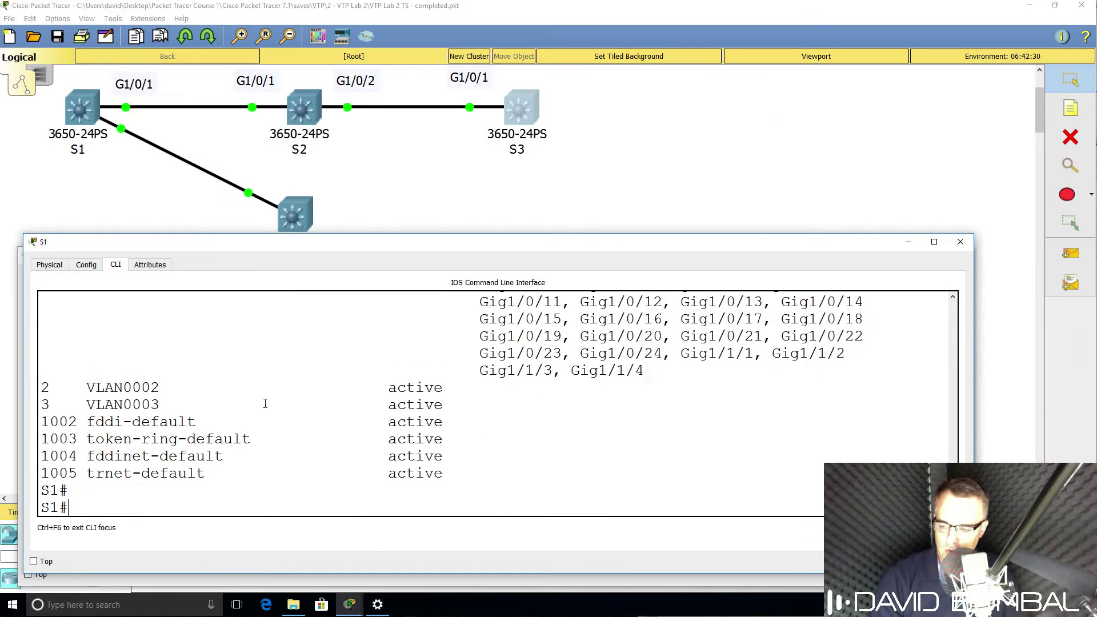
key("Up")
key("Up")
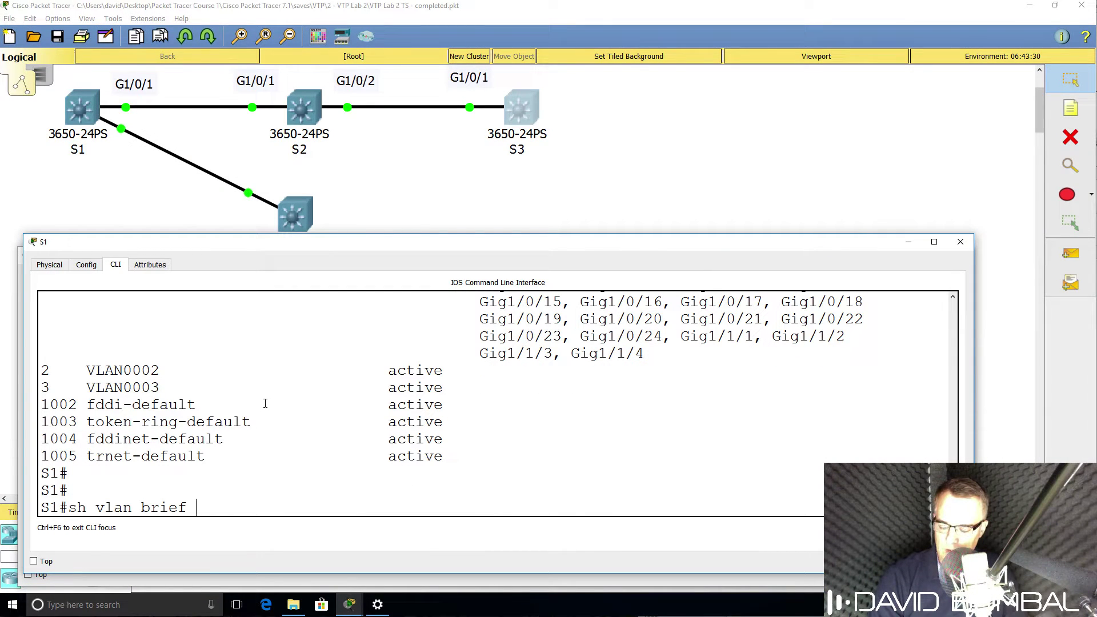
key("Down")
key("Up")
key("Up")
key("Return")
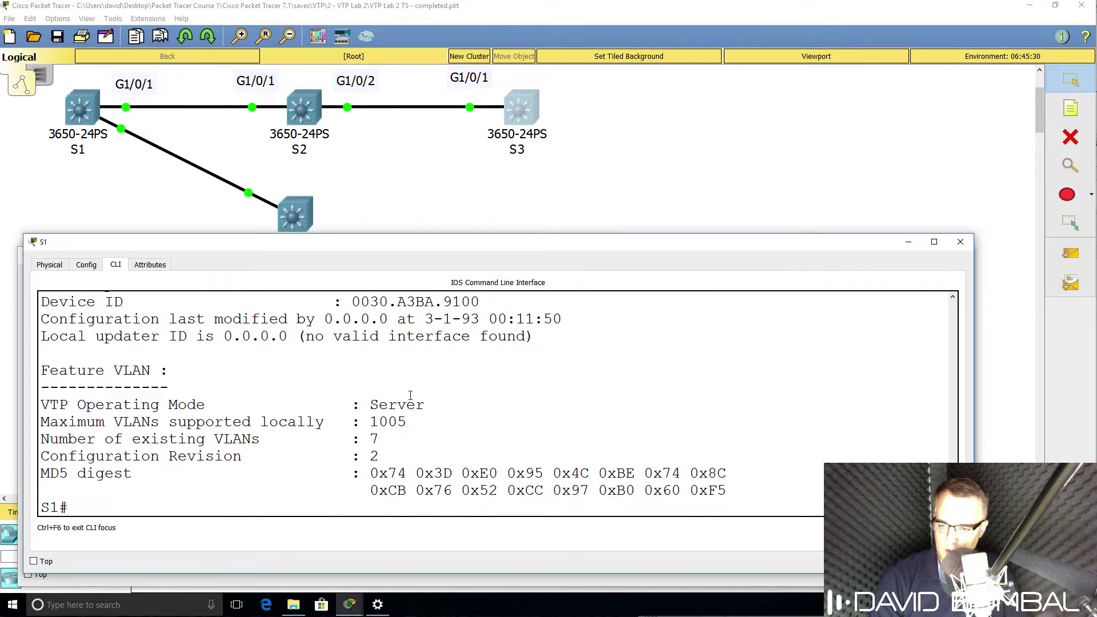
triple_click(374, 457)
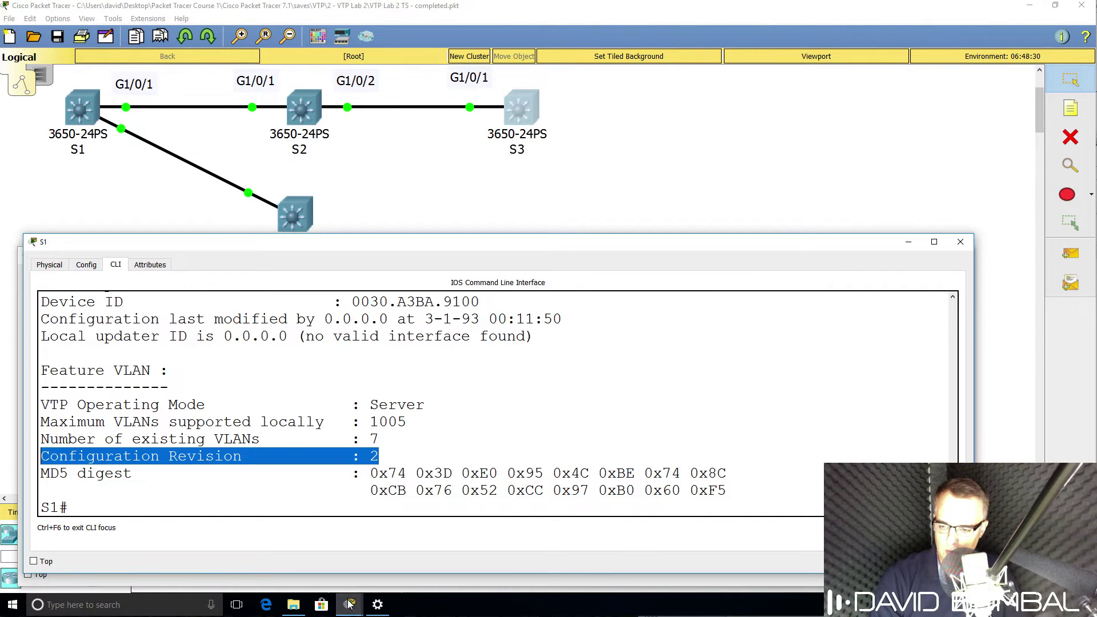
Step: Return to S3, clear the pending sh vtp status command and compare its configuration revision with S1's
mouse_move(349, 604)
left_click(526, 553)
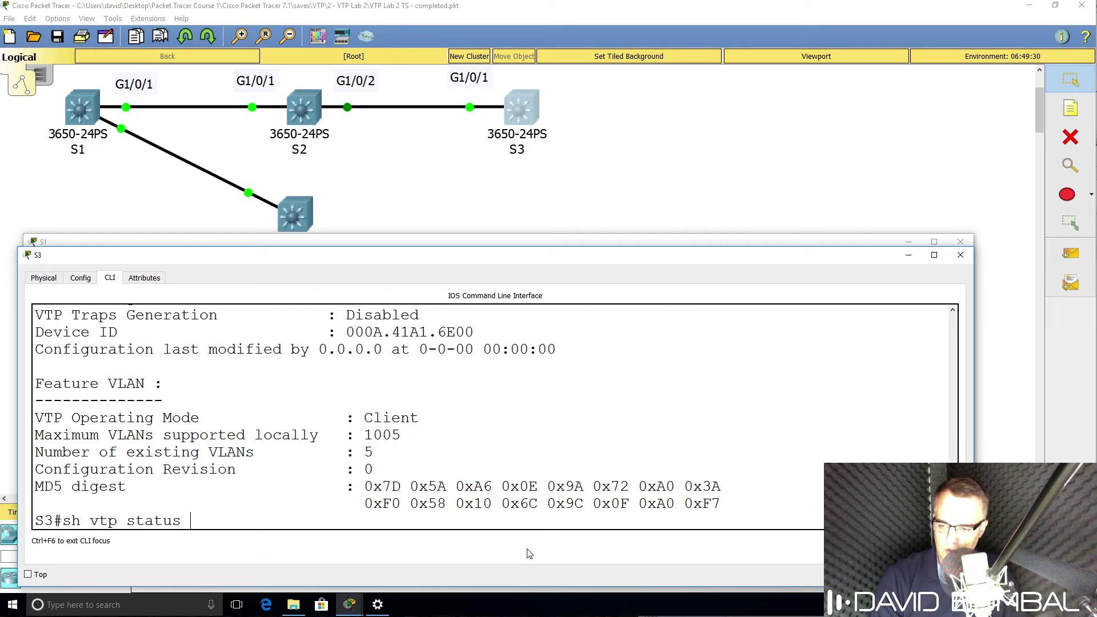
key("BackSpace")
key("BackSpace")
key("BackSpace")
key("BackSpace")
key("BackSpace")
key("BackSpace")
key("BackSpace")
key("BackSpace")
key("BackSpace")
key("BackSpace")
key("BackSpace")
key("BackSpace")
key("BackSpace")
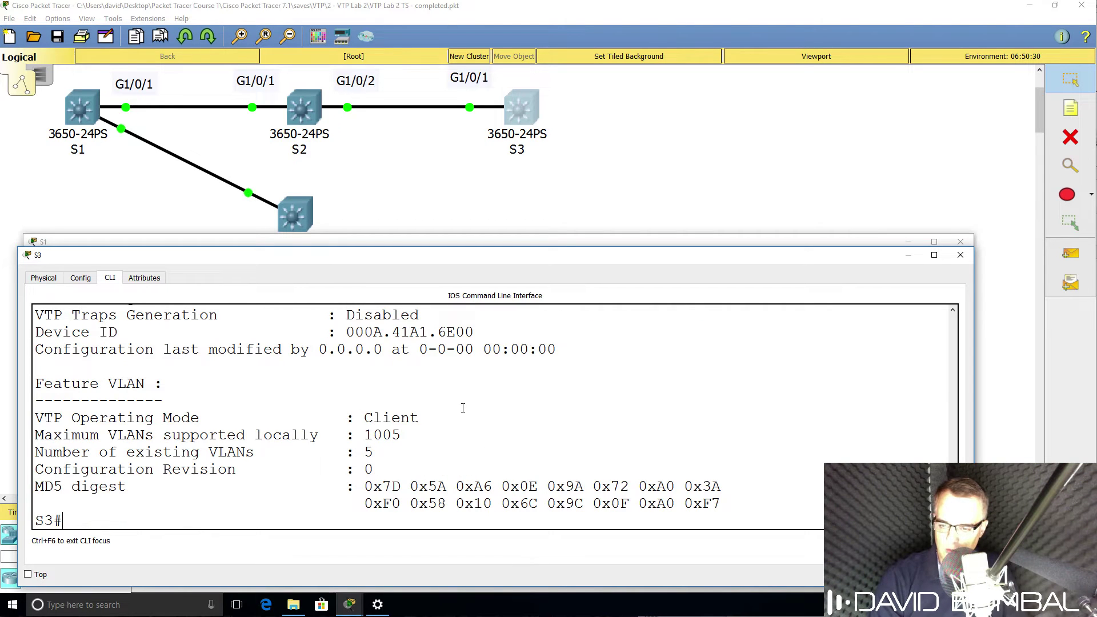
left_click_drag(381, 467, 26, 460)
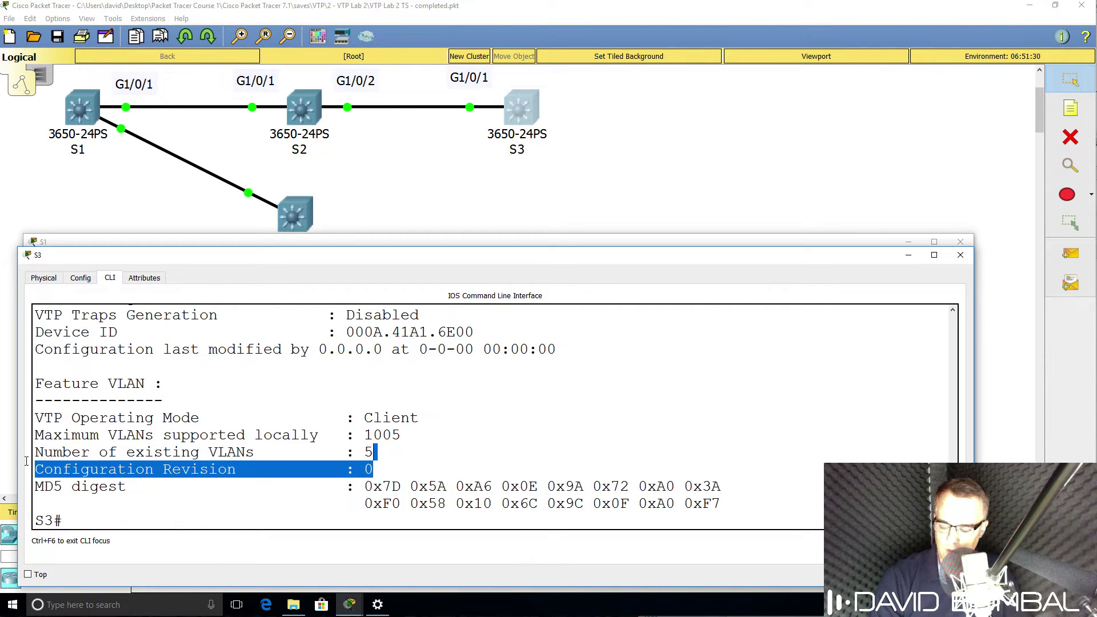
Step: Set S3's VTP domain name to ccna in global configuration and return to privileged mode
type("conf t")
key("Return")
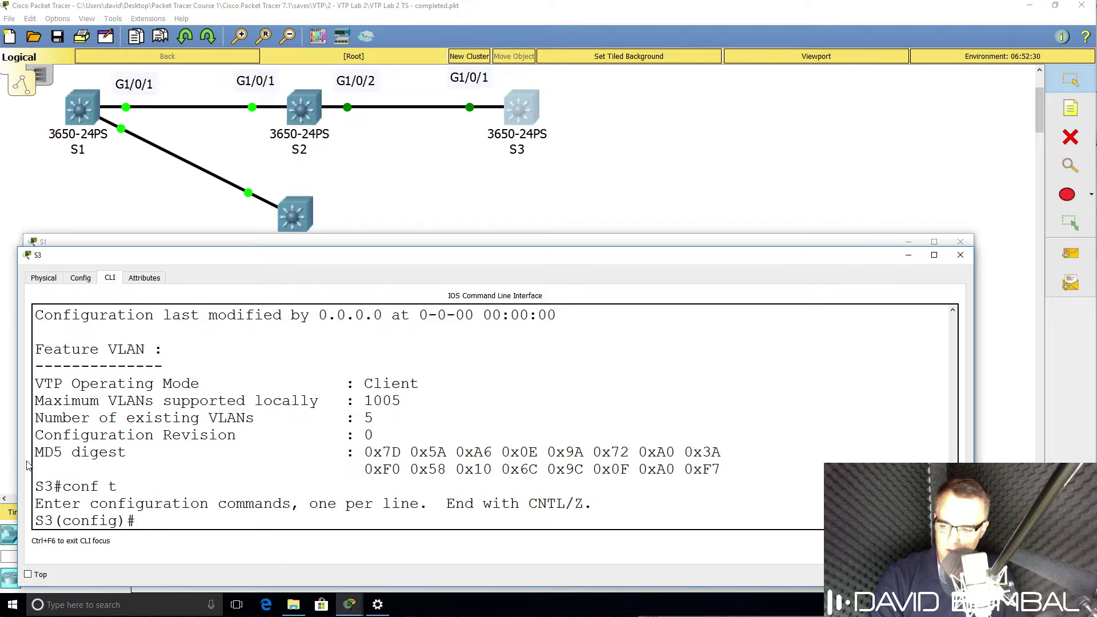
type("vt")
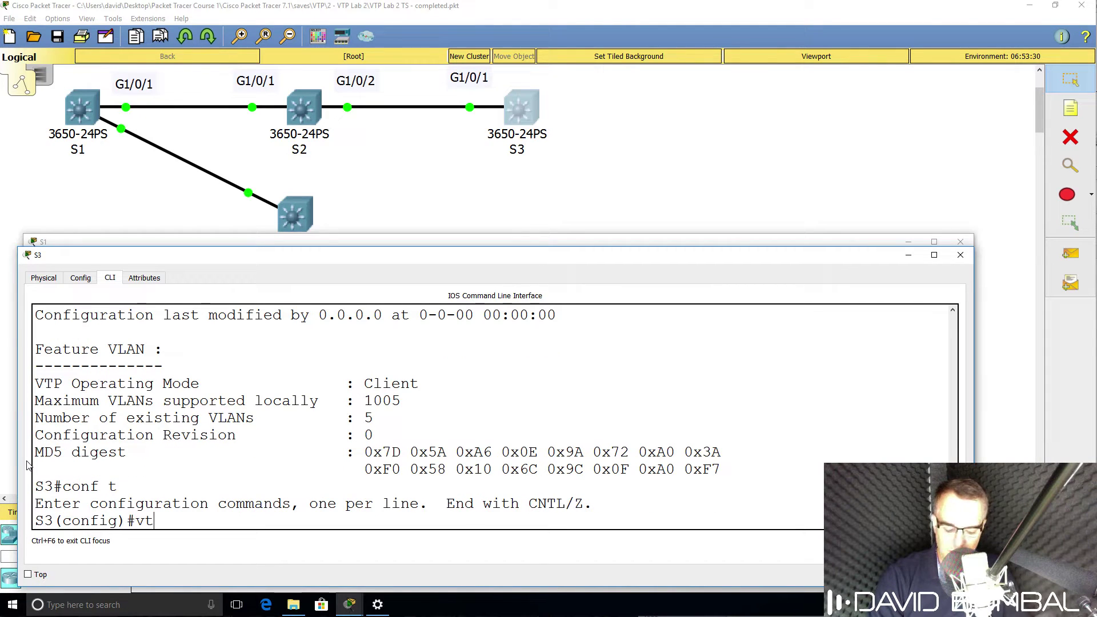
type("p domain ccna")
key("Return")
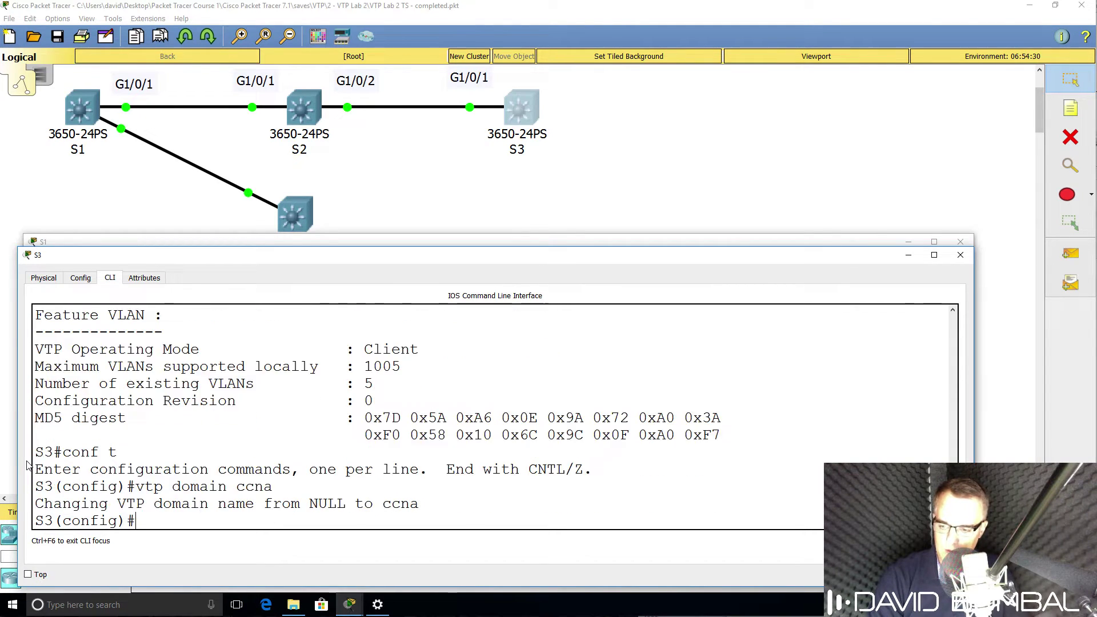
type("end")
key("Return")
key("Return")
Step: Run sh vtp status on S3 and examine the configuration revision and VTP domain name
type("conf t")
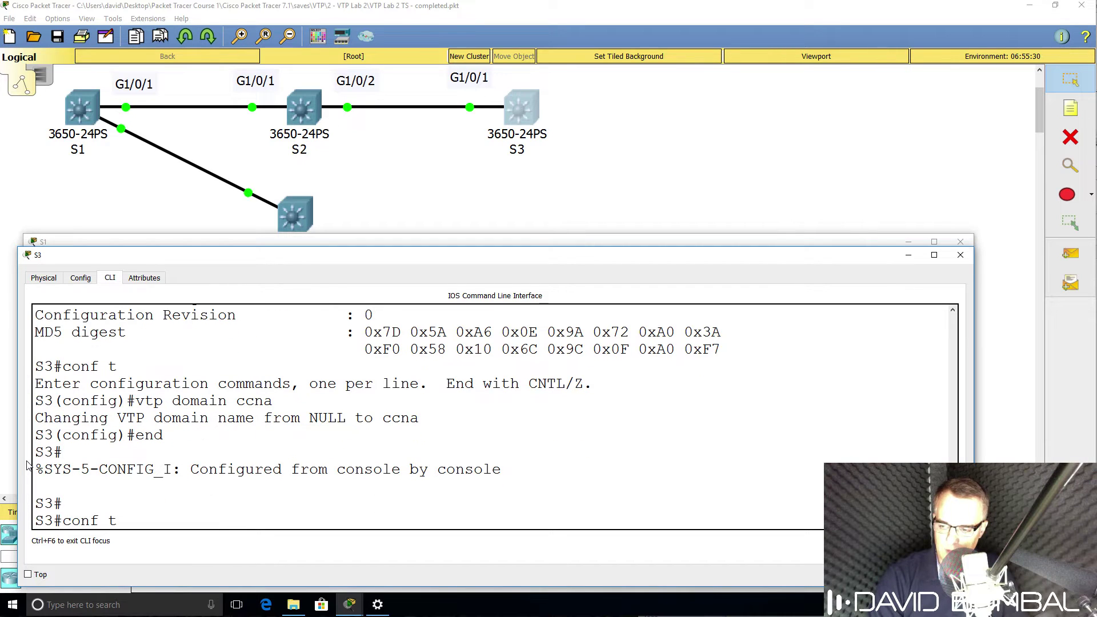
key("BackSpace")
key("BackSpace")
key("BackSpace")
key("BackSpace")
key("BackSpace")
key("BackSpace")
type("sh vtp status")
key("Return")
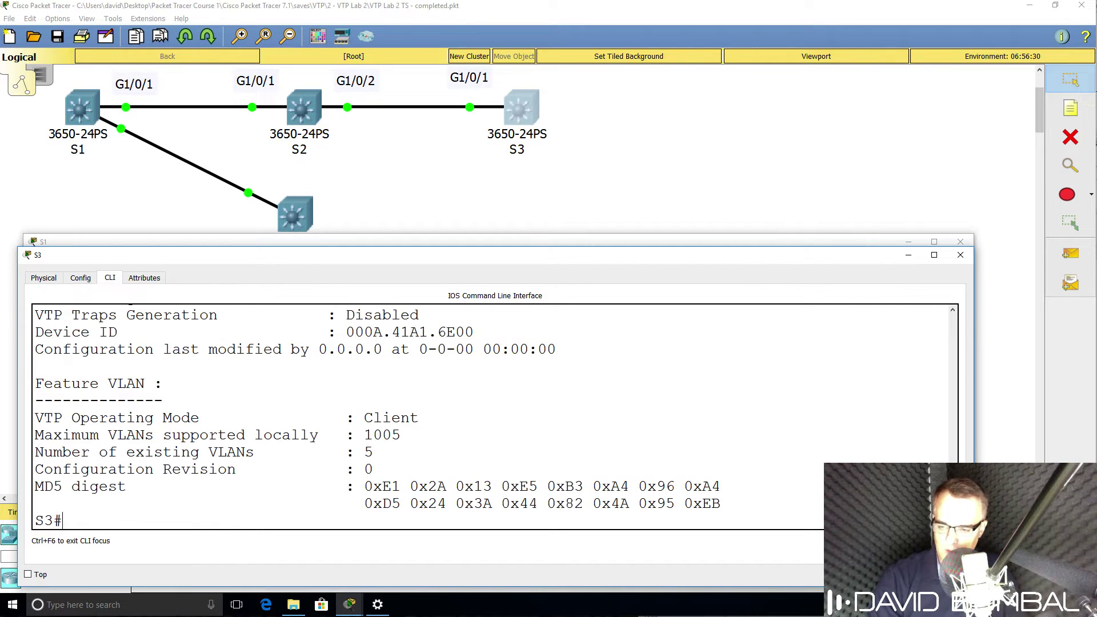
left_click_drag(376, 466, 16, 474)
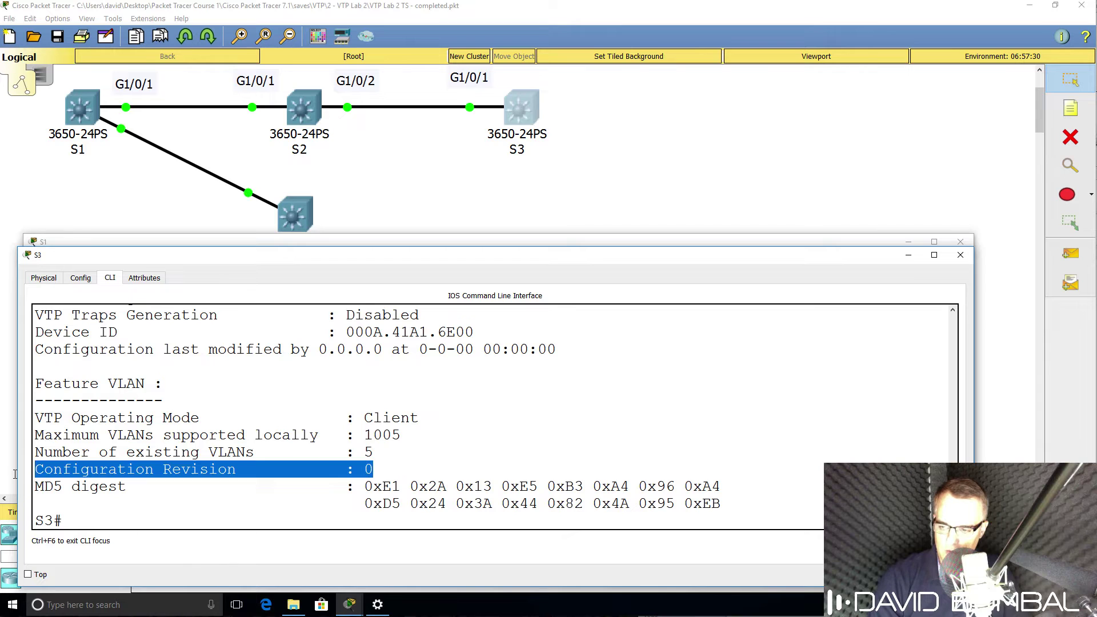
scroll(438, 394, "up", 3)
left_click_drag(394, 420, 21, 420)
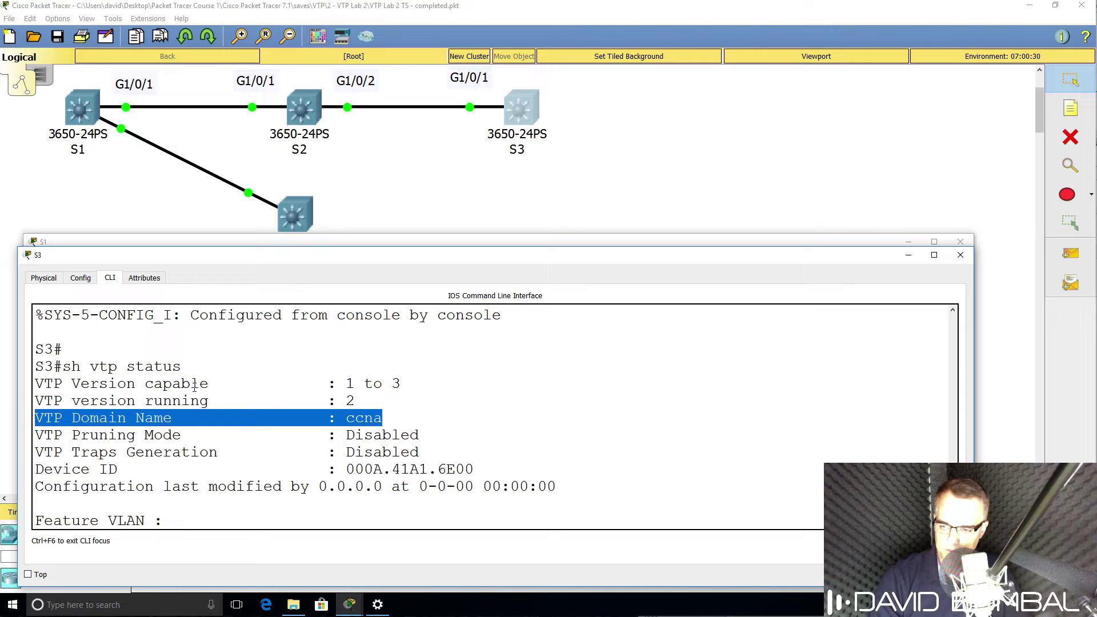
scroll(279, 379, "down", 3)
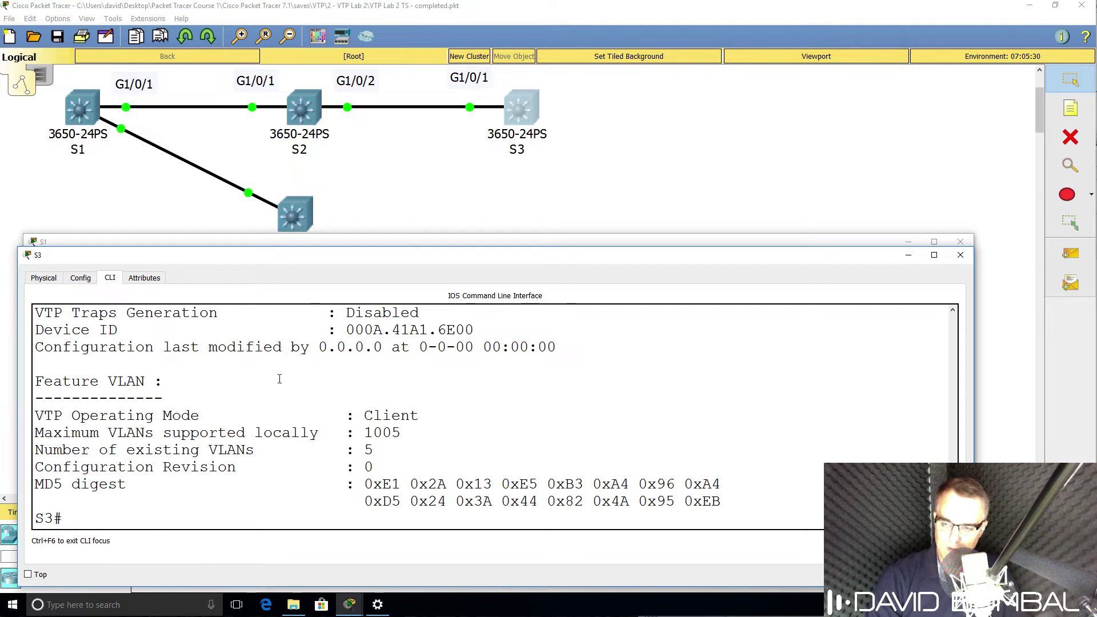
Step: Run show int trunk on S3 to check for trunk interfaces
type("sho")
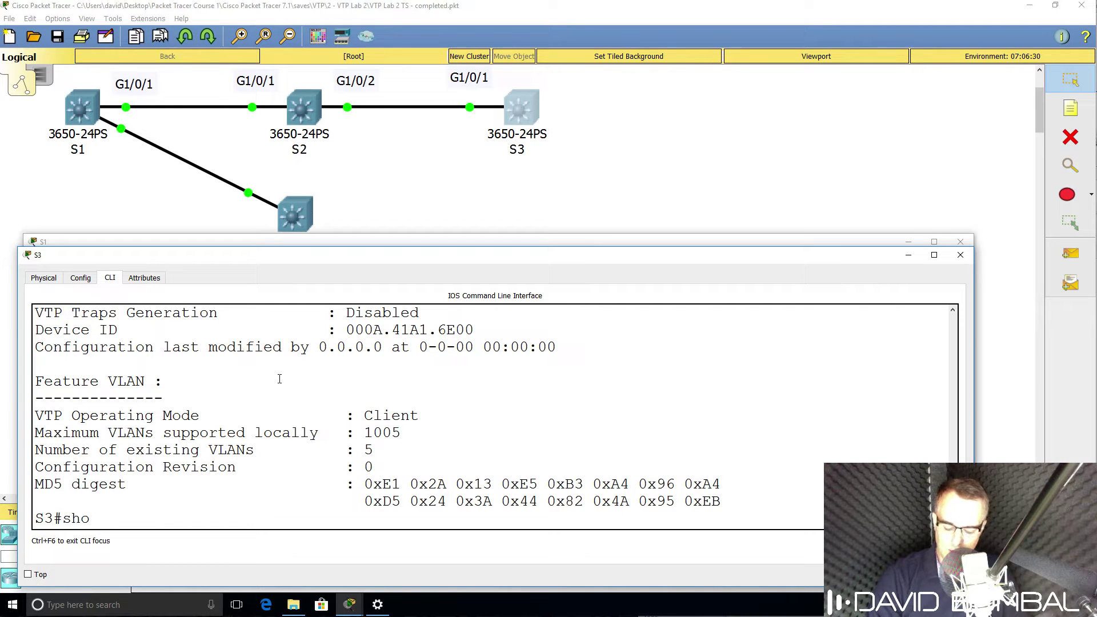
type("w int trunk")
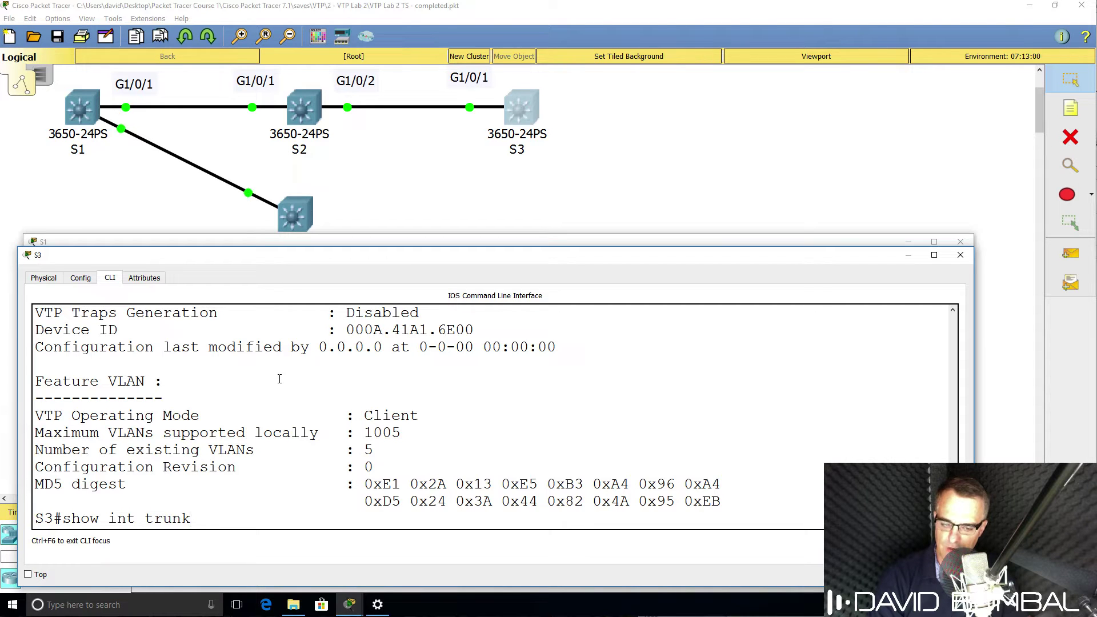
key("Return")
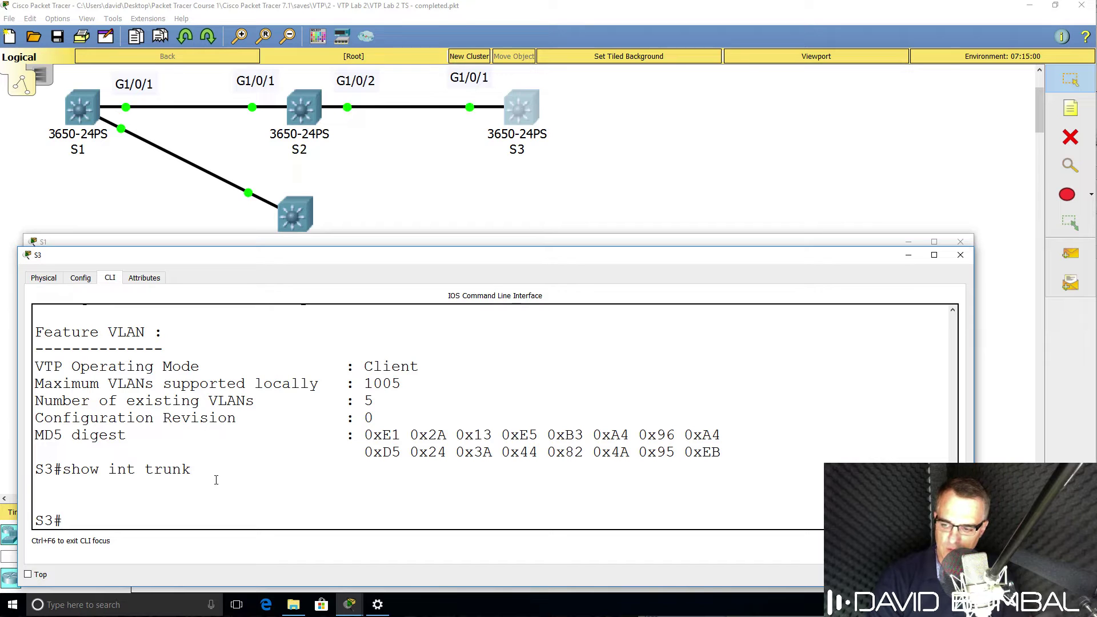
left_click_drag(216, 480, 34, 469)
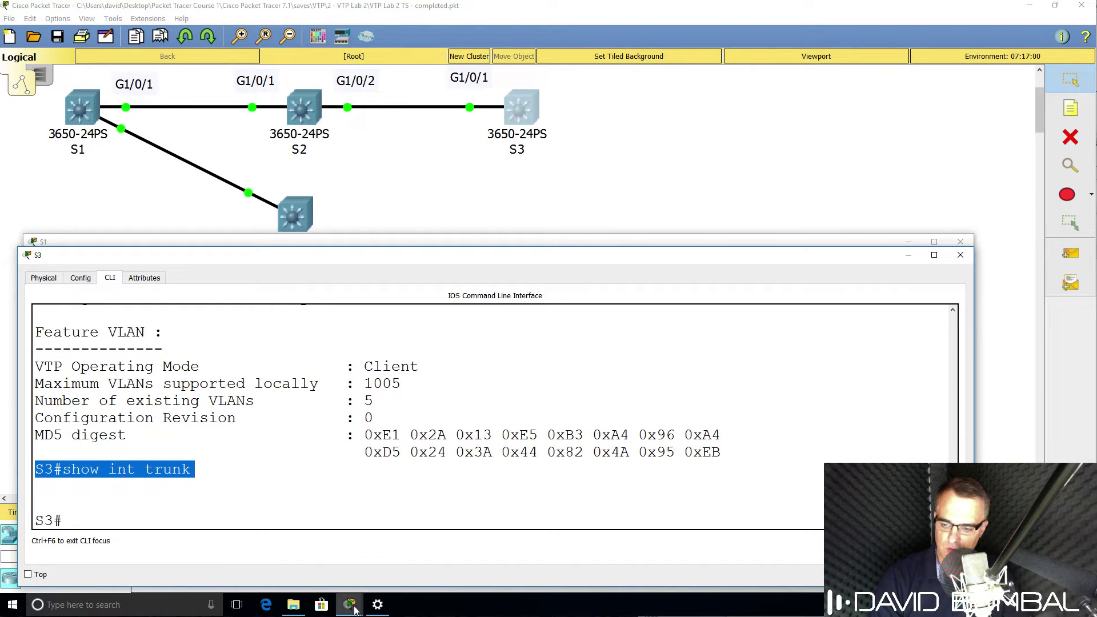
Step: Switch to S2 and run show int trunk to list its trunk interfaces
left_click(386, 549)
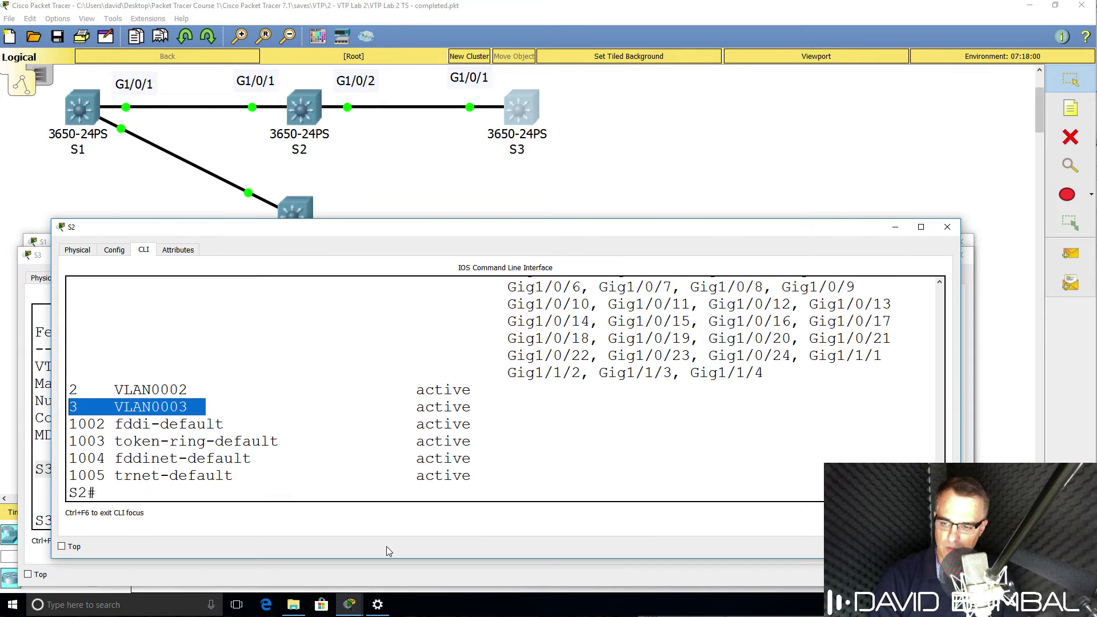
type("show int ")
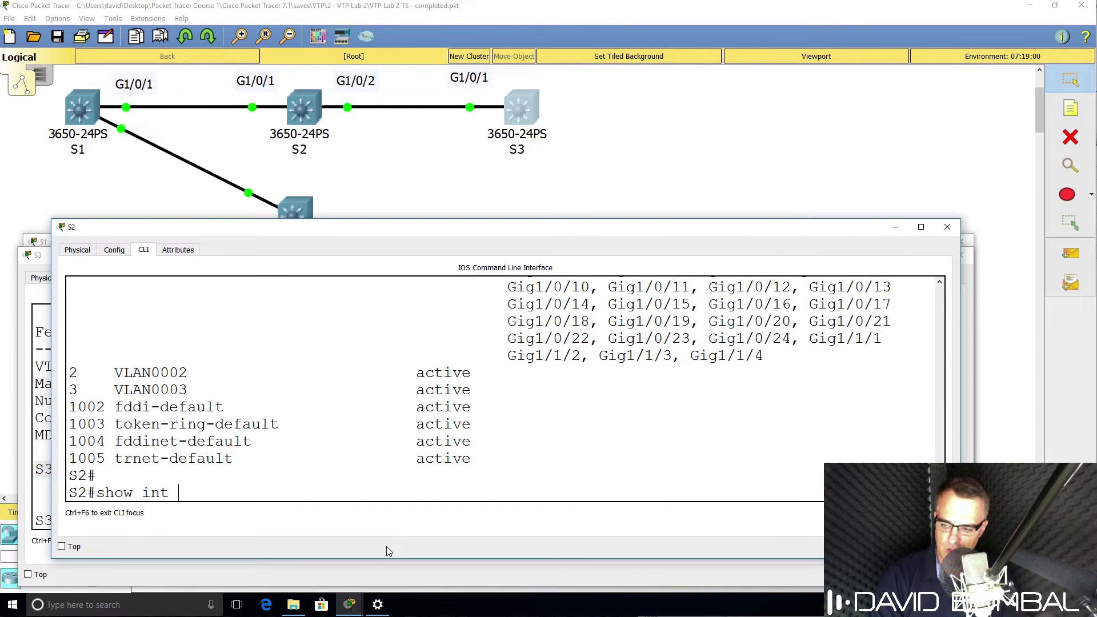
type("tr")
key("Tab")
key("BackSpace")
type("tr")
key("Tab")
key("Return")
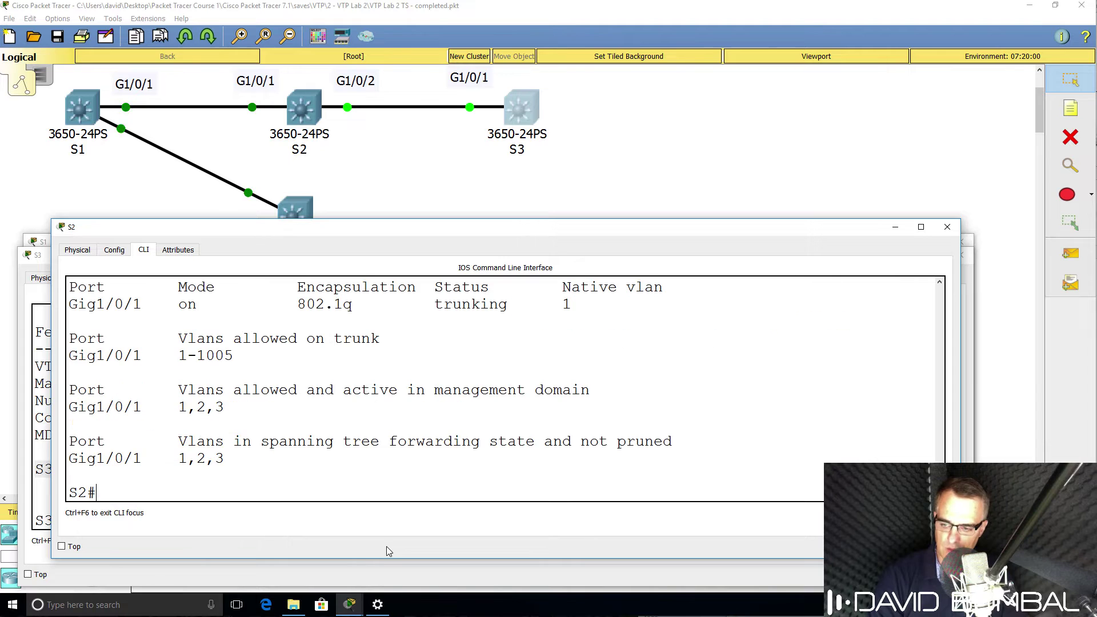
Step: Examine which port is trunking on S2, along with its encapsulation, status and allowed VLANs
scroll(525, 417, "up", 3)
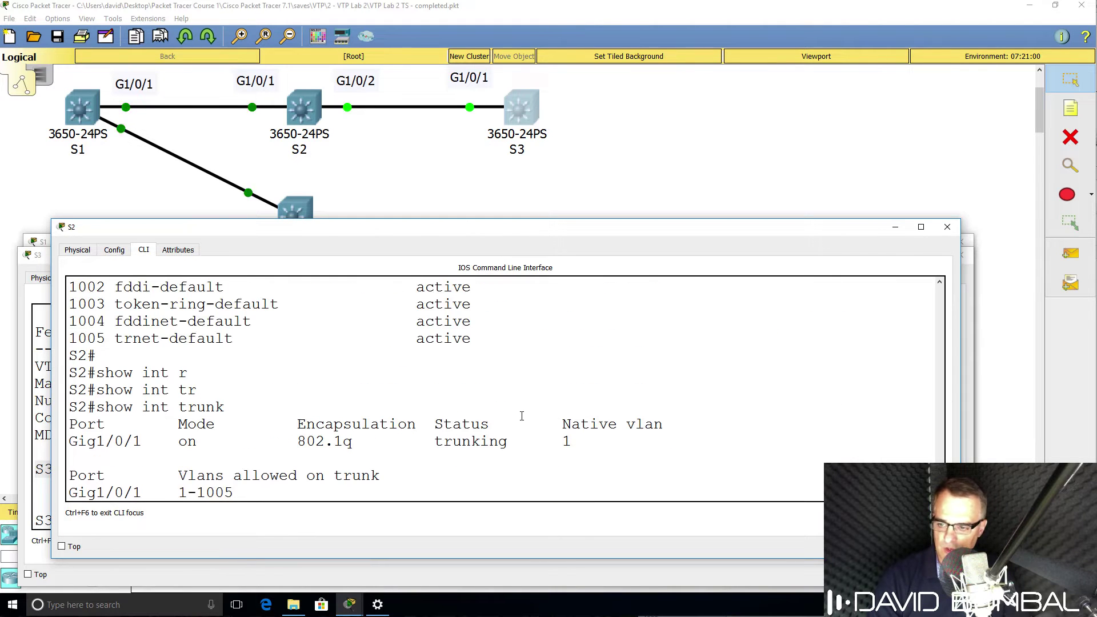
left_click_drag(156, 442, 56, 443)
left_click_drag(287, 438, 547, 446)
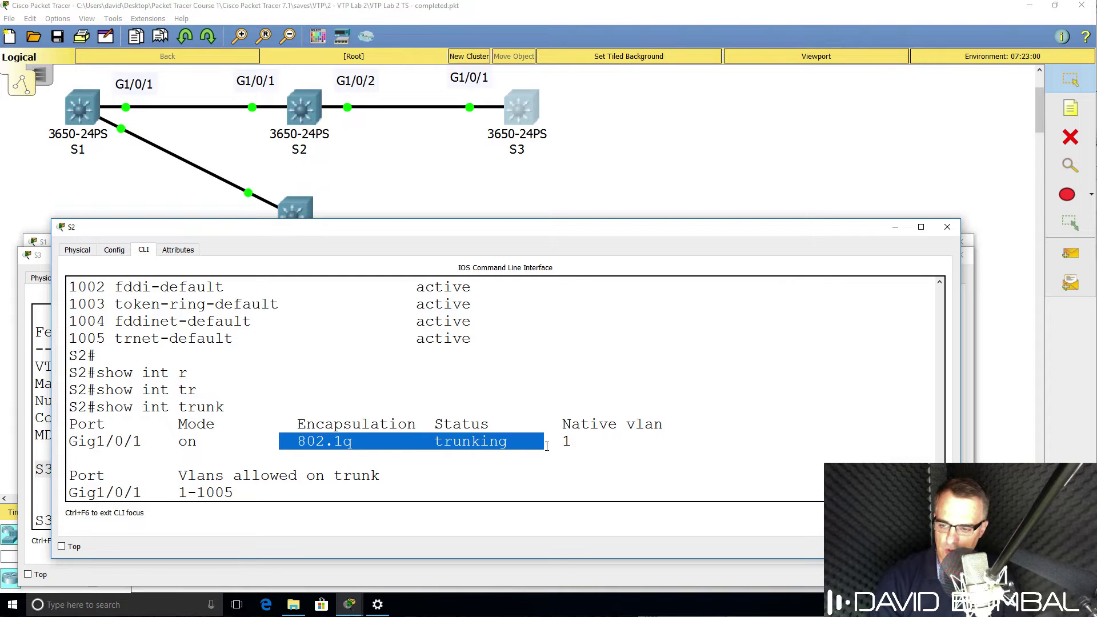
scroll(514, 429, "down", 1)
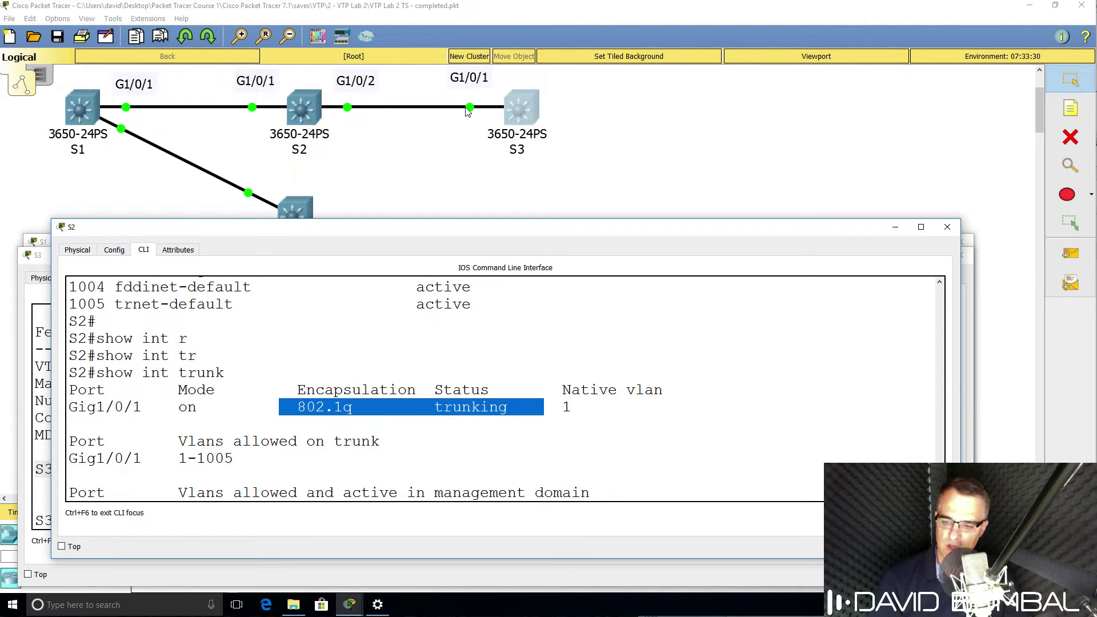
scroll(473, 343, "down", 2)
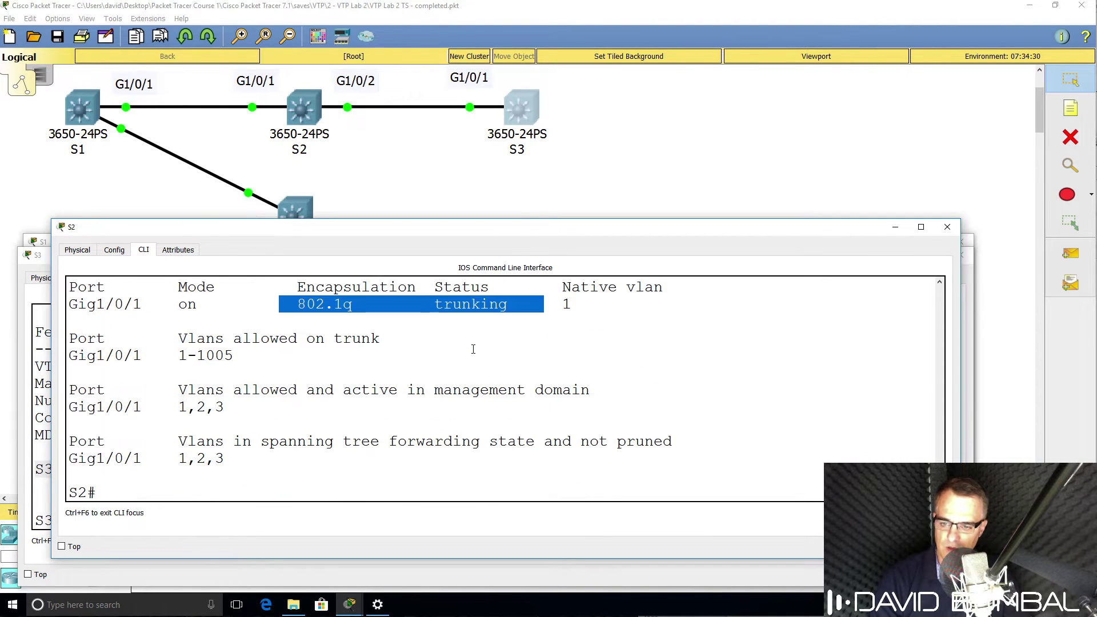
Step: Enter configuration of interface g1/0/2 on S2 and set its trunk encapsulation to dot1q
type("conf t")
key("Return")
type("int g")
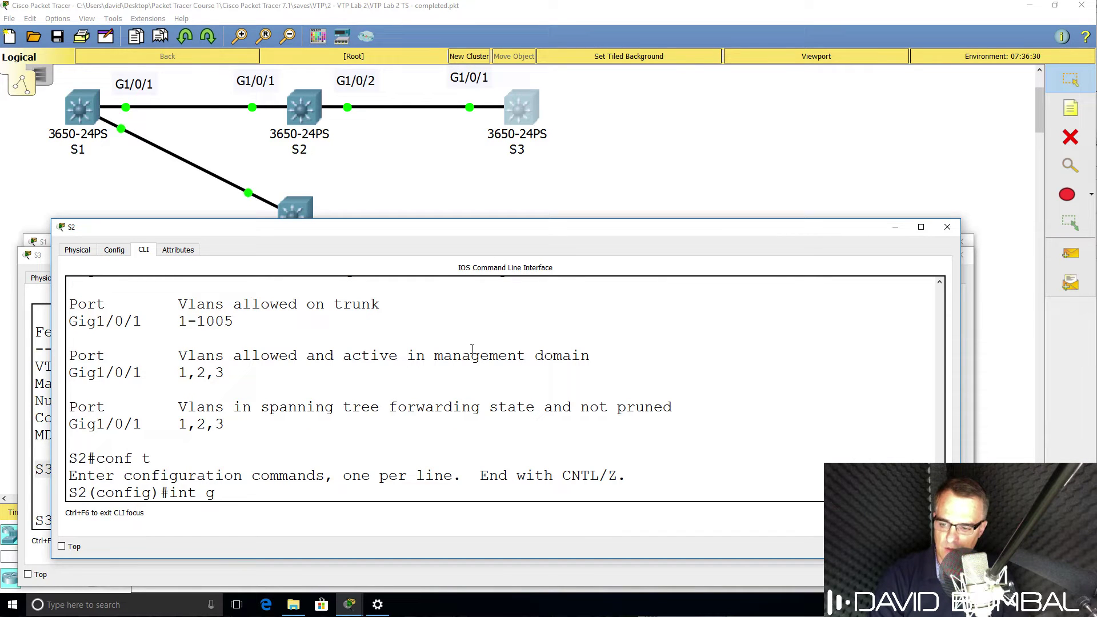
type("1/0/2")
key("Return")
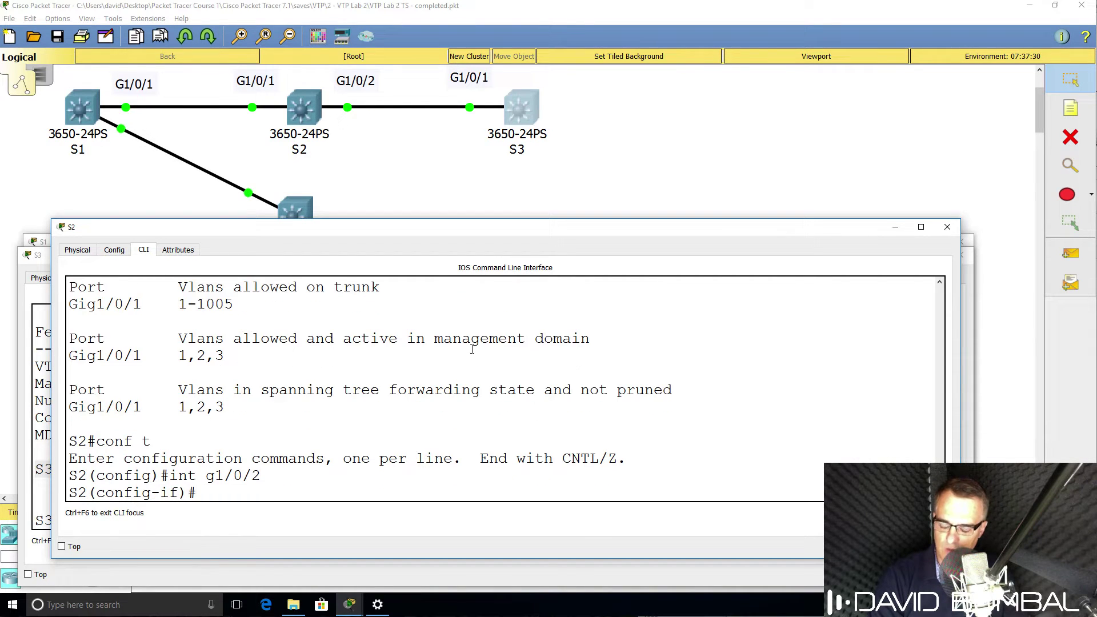
type("sw")
key("Tab")
type("tr")
key("Tab")
type("en")
key("Tab")
type("do")
key("Tab")
key("Return")
Step: Set S2's g1/0/2 to switchport mode trunk and return to privileged mode
type("sw")
key("Tab")
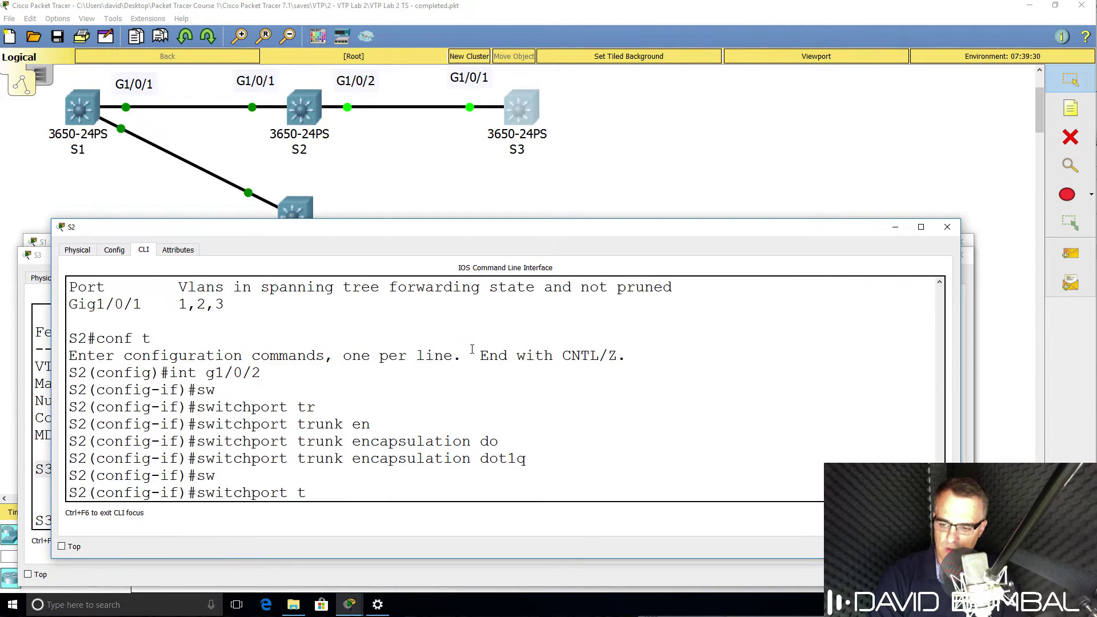
type("mo")
key("Tab")
type("tr")
key("Tab")
key("Return")
key("Return")
key("Return")
type("end")
key("Return")
key("Return")
key("Return")
key("Return")
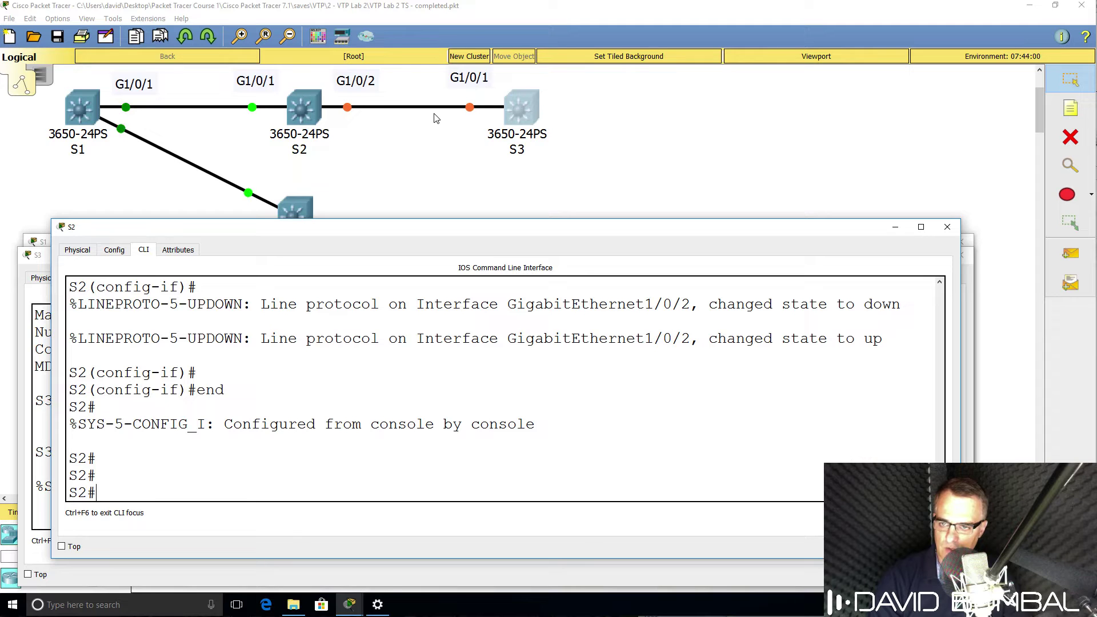
Step: Switch to S3 and examine the spanning-tree messages about GigabitEthernet1/0/1
left_click(40, 361)
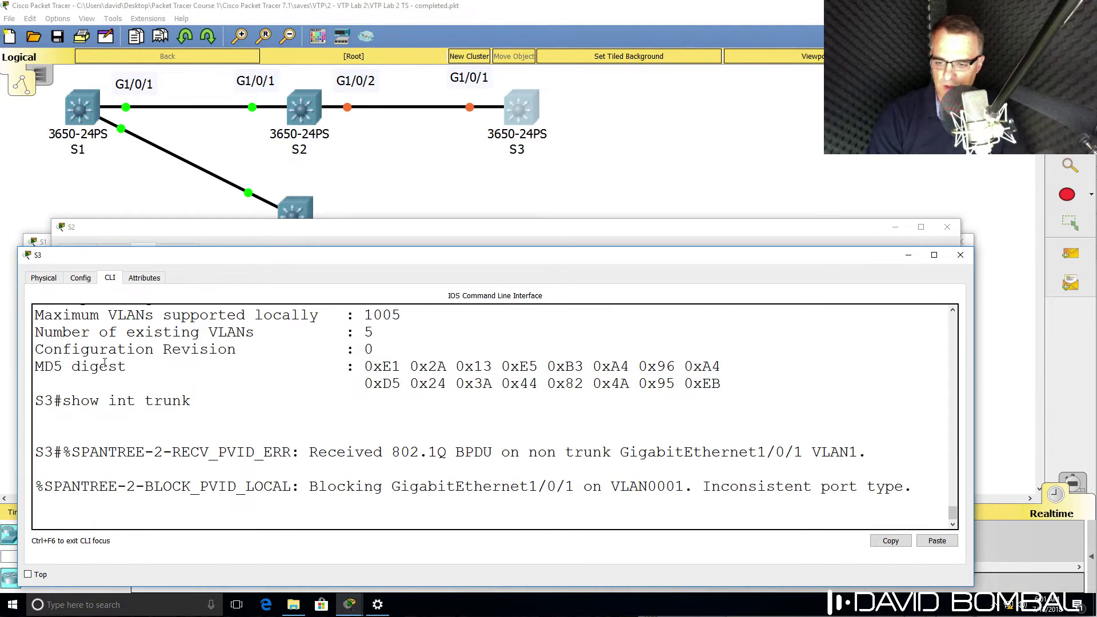
left_click_drag(914, 487, 1, 454)
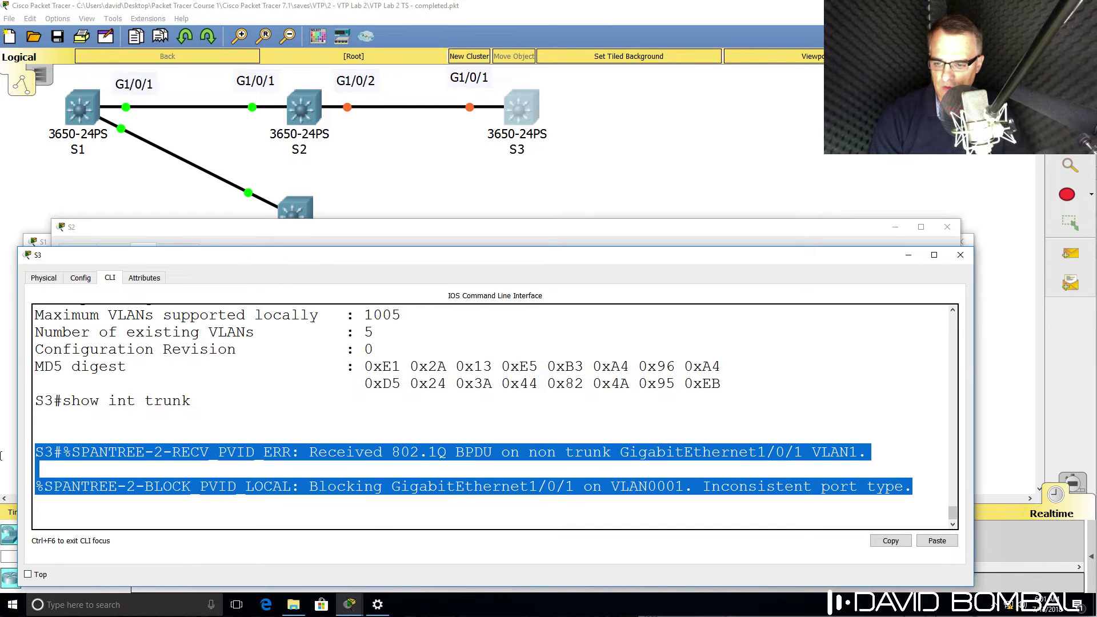
left_click_drag(318, 489, 629, 485)
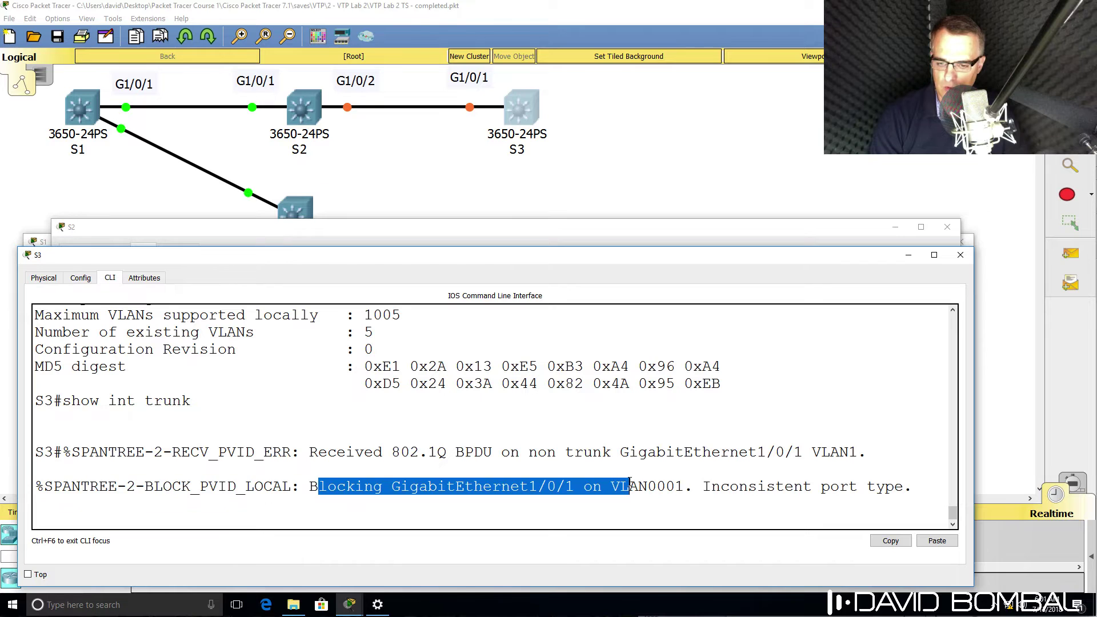
left_click_drag(271, 428, 865, 463)
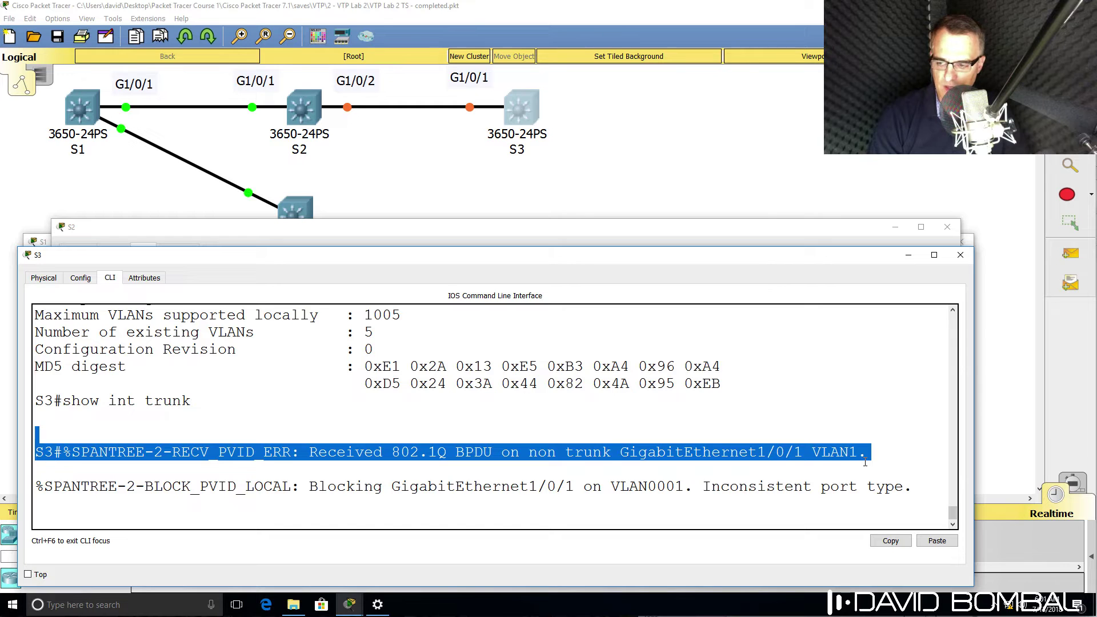
key("Return")
key("Return")
key("Return")
type("co")
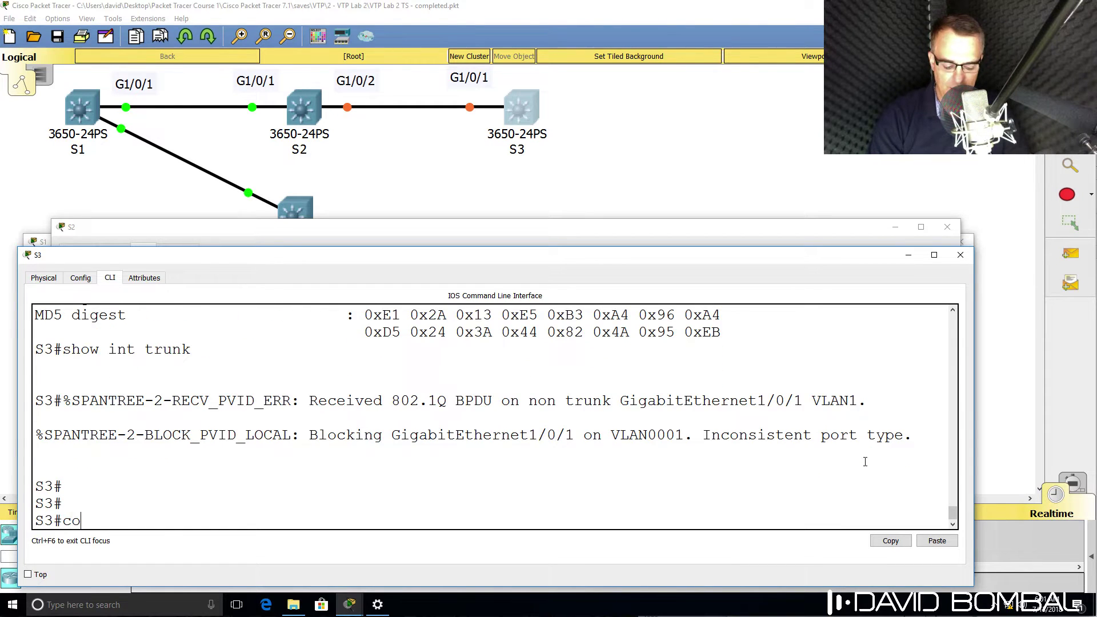
type("nf t")
key("Return")
type("int g1/0/1")
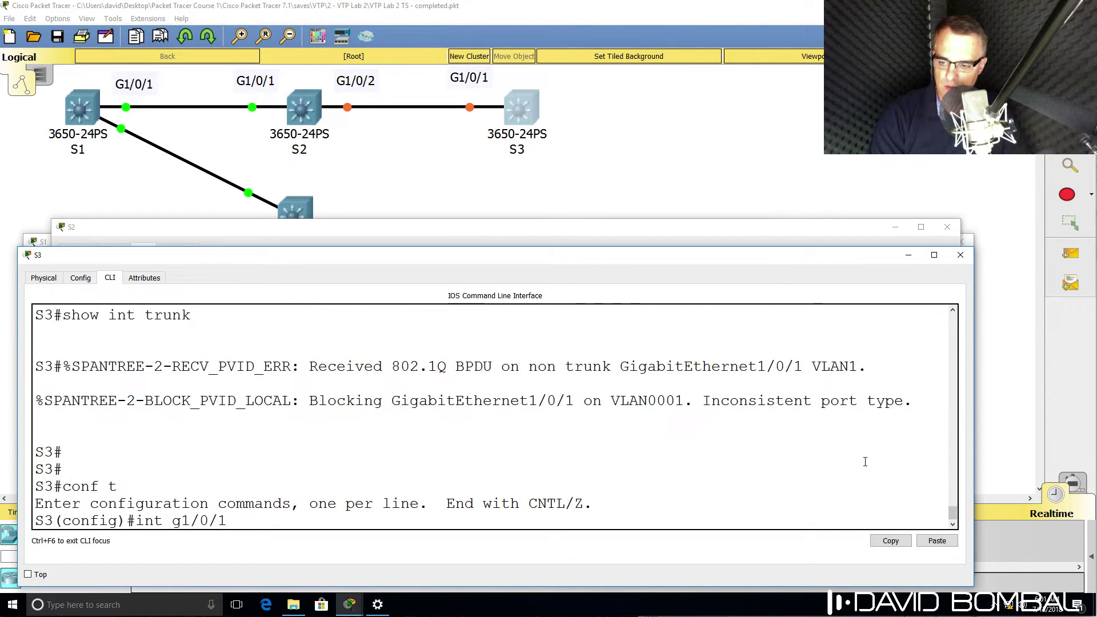
key("Return")
type("switchport e")
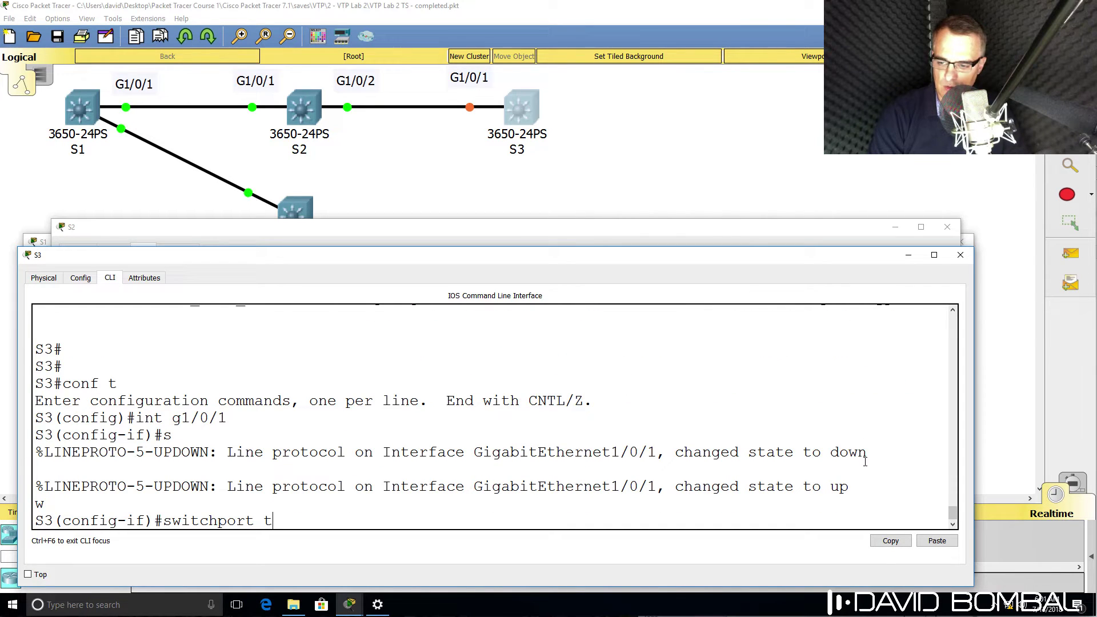
key("Tab")
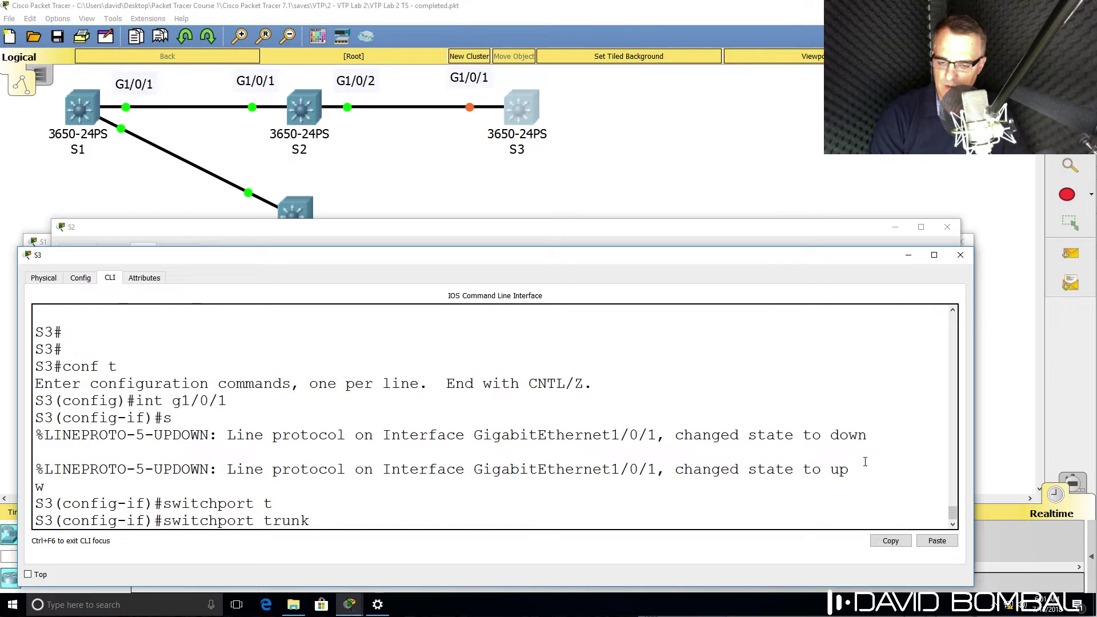
key("BackSpace")
key("BackSpace")
key("BackSpace")
key("BackSpace")
key("BackSpace")
key("BackSpace")
key("BackSpace")
key("BackSpace")
key("BackSpace")
key("BackSpace")
key("BackSpace")
key("BackSpace")
key("BackSpace")
key("BackSpace")
key("BackSpace")
type("end")
key("Return")
Step: Run show int trunk on S3 and examine the encapsulation and mode of Gig1/0/1
type("show int tr")
key("Tab")
key("Return")
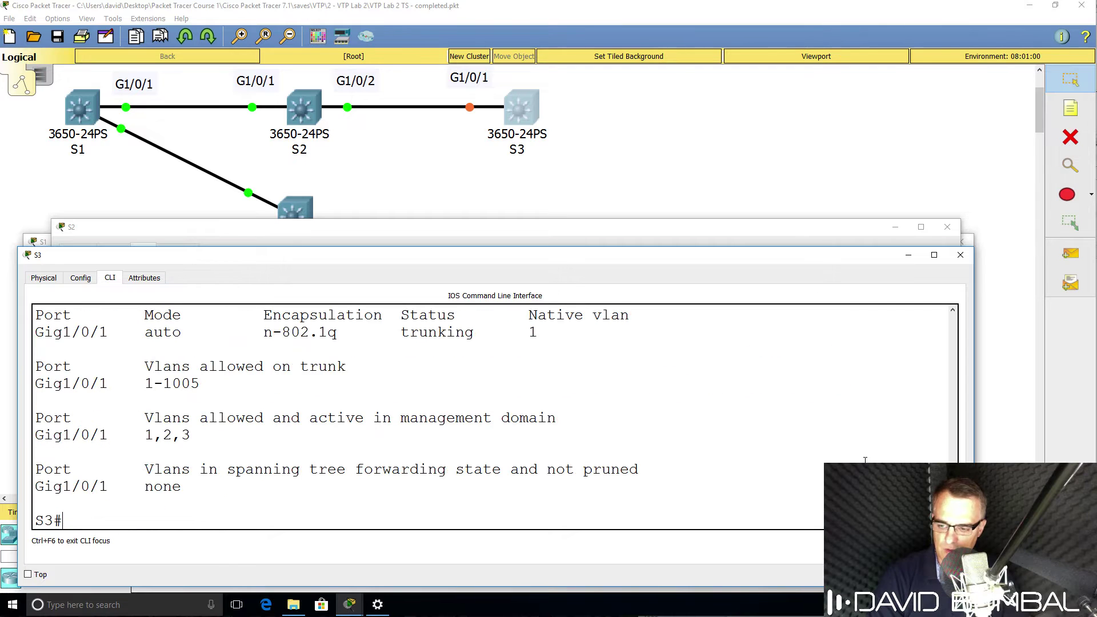
scroll(343, 457, "up", 3)
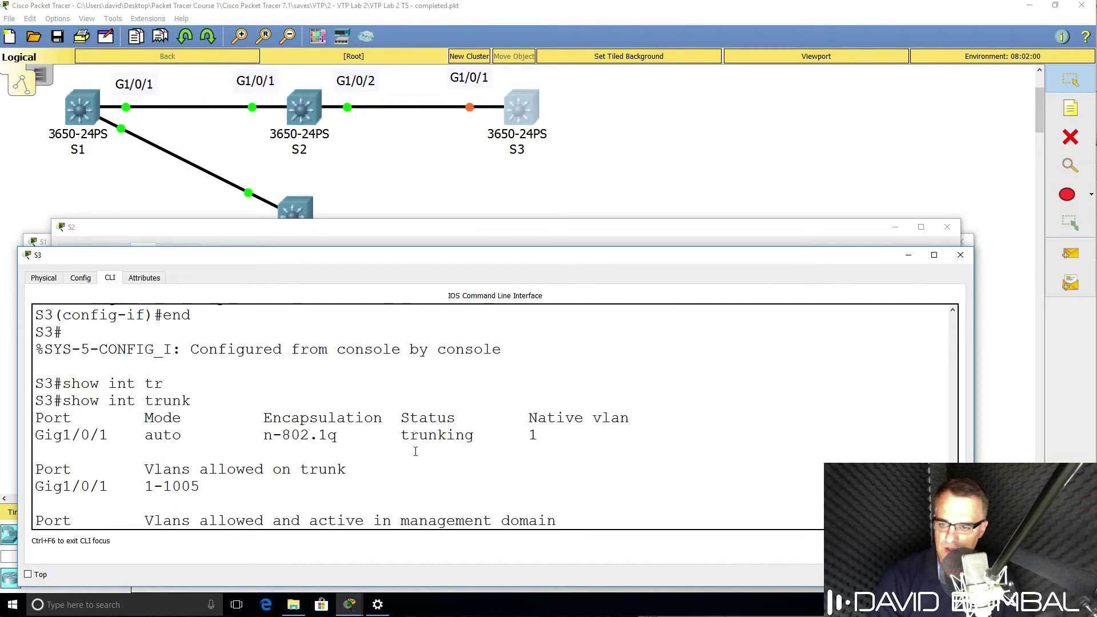
left_click_drag(354, 469, 267, 467)
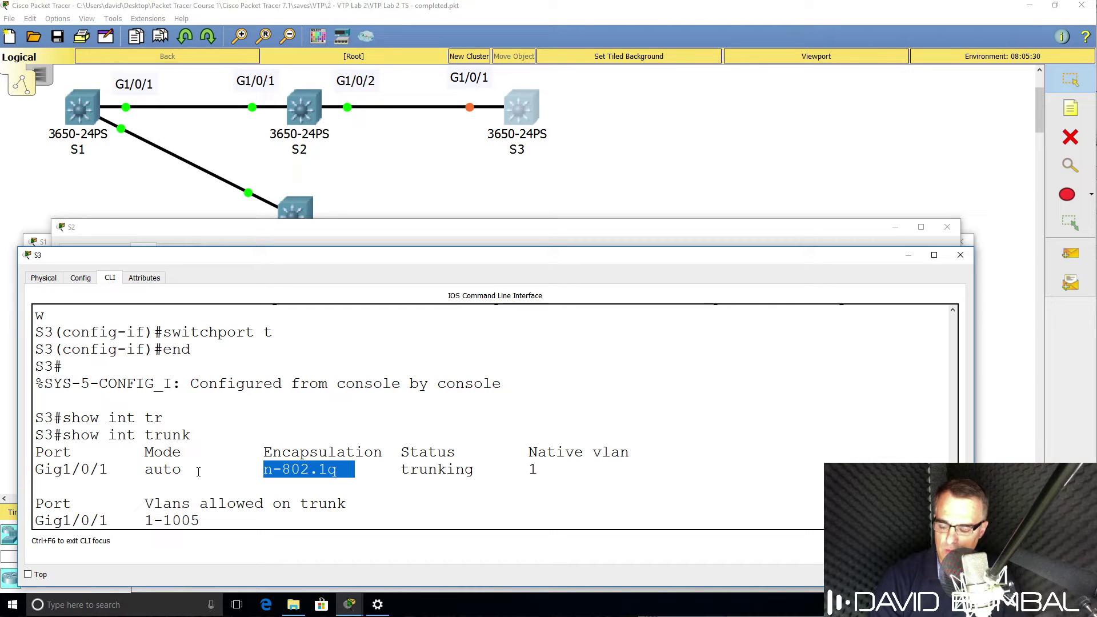
left_click_drag(187, 470, 34, 470)
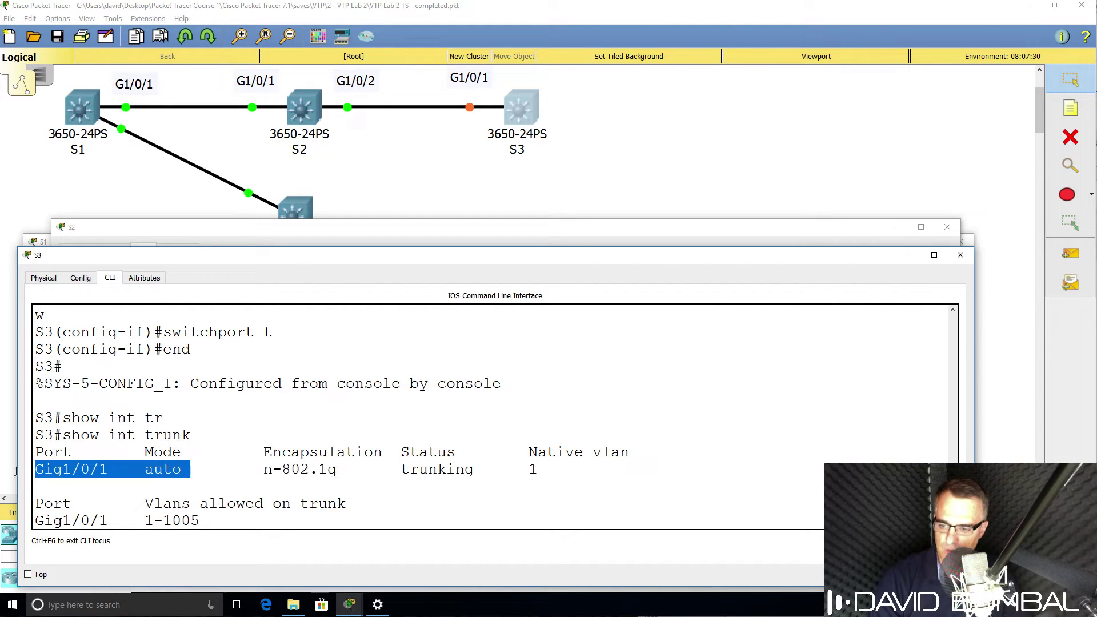
Step: Review the rest of S3's trunk output, run show spanning-tree on S3 and page through to the end
scroll(137, 458, "down", 3)
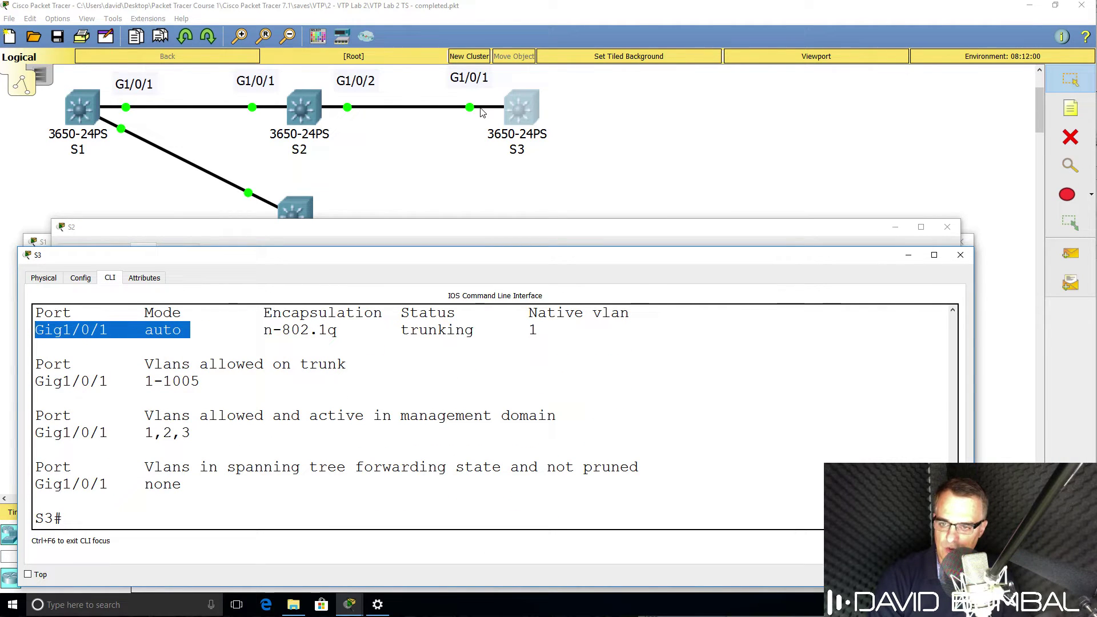
type("show")
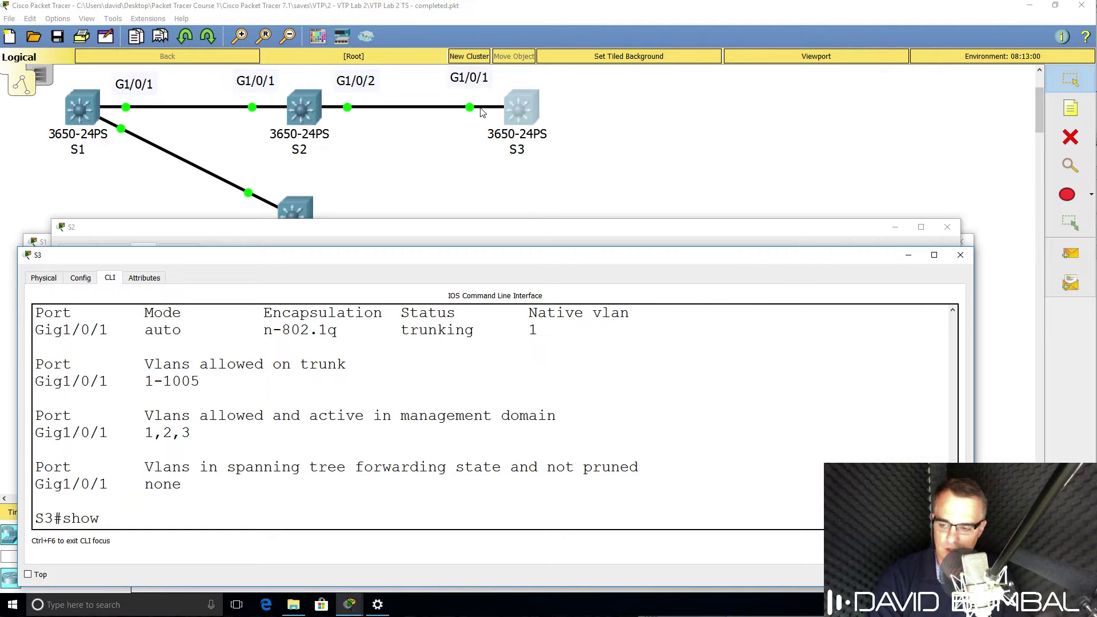
type(" spanning-tree")
key("Tab")
key("Return")
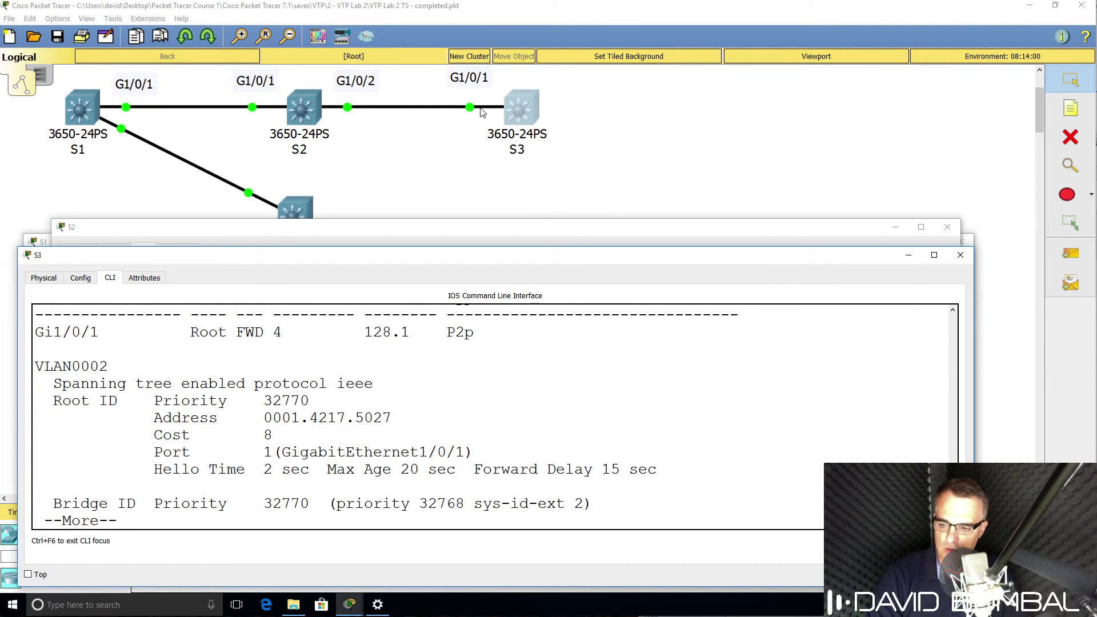
key("space")
Step: Examine the role and status of Gi1/0/1 in S3's spanning-tree output for VLANs 1, 2 and 3
left_click_drag(129, 486, 36, 486)
scroll(175, 400, "up", 2)
scroll(175, 399, "up", 8)
scroll(172, 395, "up", 4)
left_click_drag(132, 363, 35, 366)
scroll(99, 424, "down", 4)
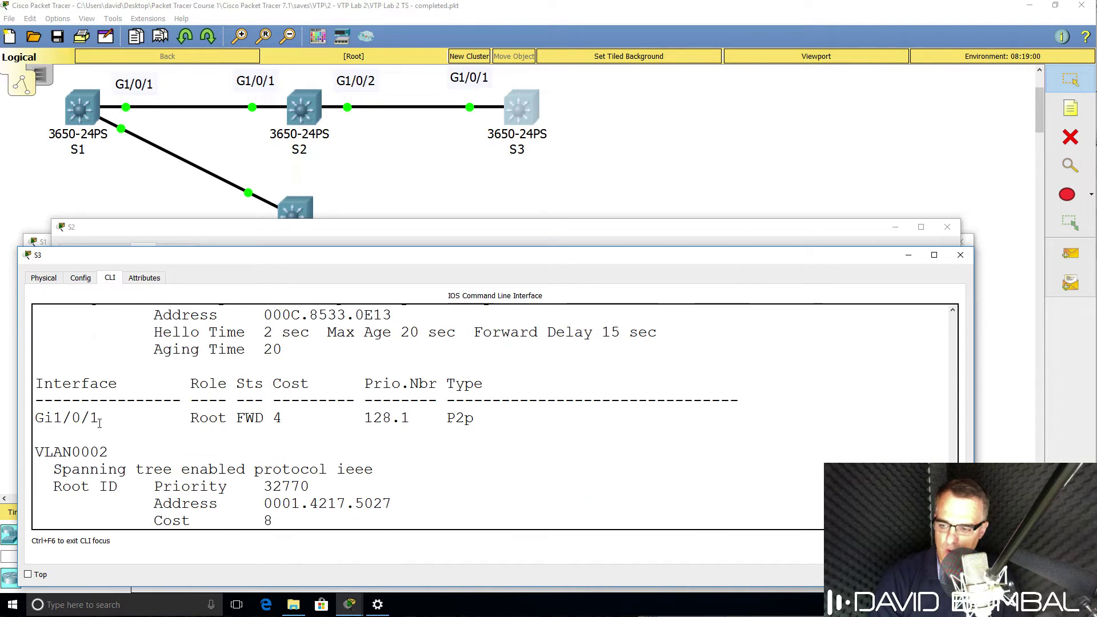
left_click_drag(110, 451, 34, 452)
scroll(111, 438, "down", 6)
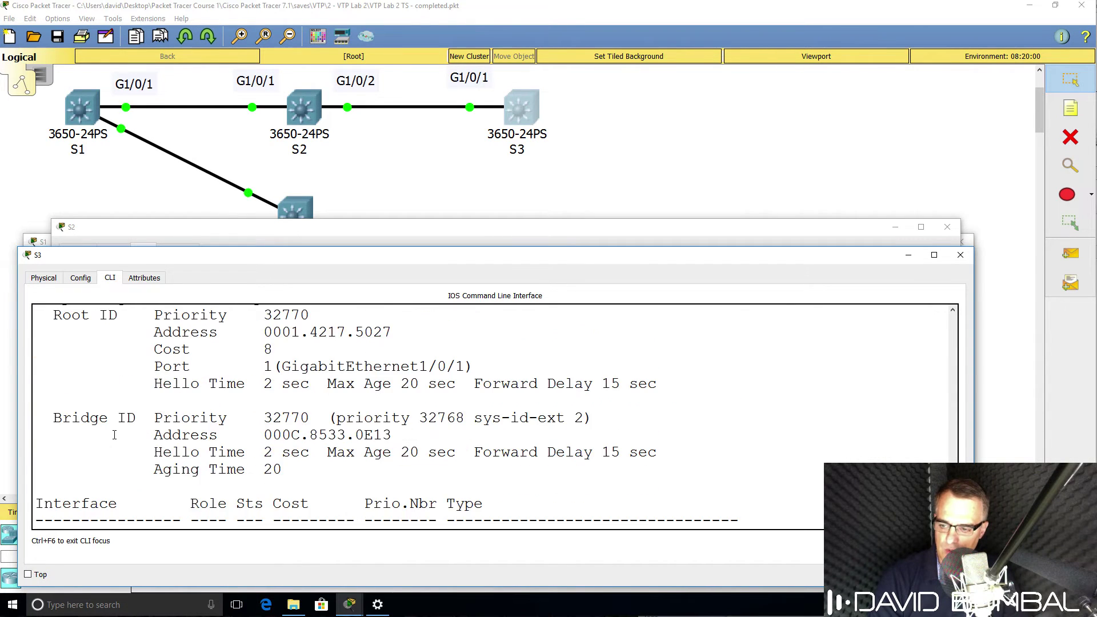
left_click_drag(110, 435, 98, 435)
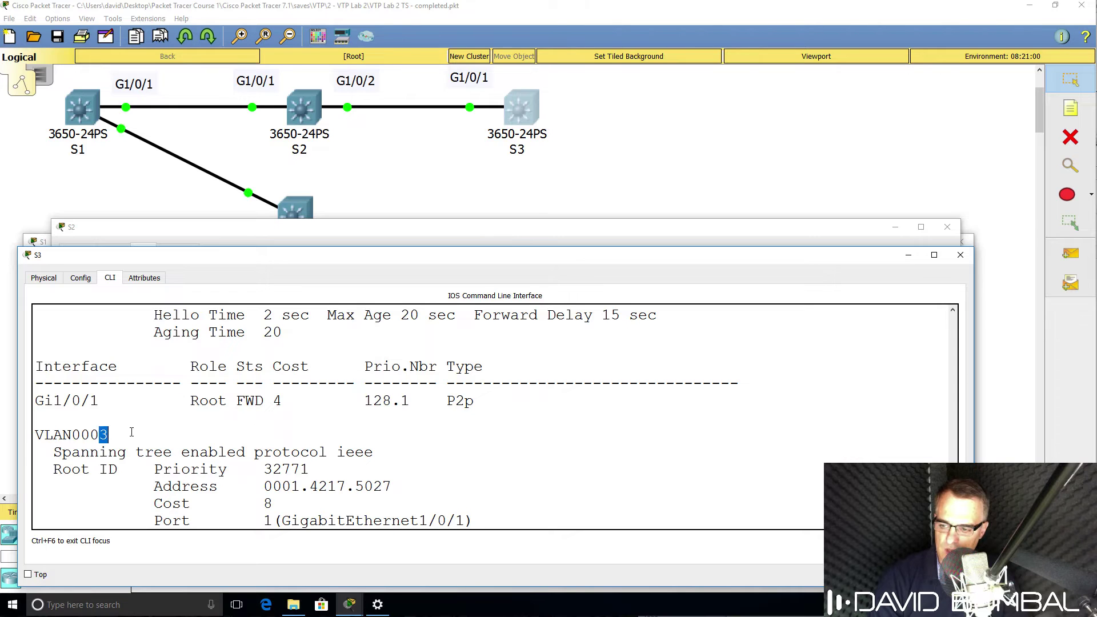
Step: Run show vtp status on S3 and examine the VTP domain name, operating mode and configuration revision
type("show")
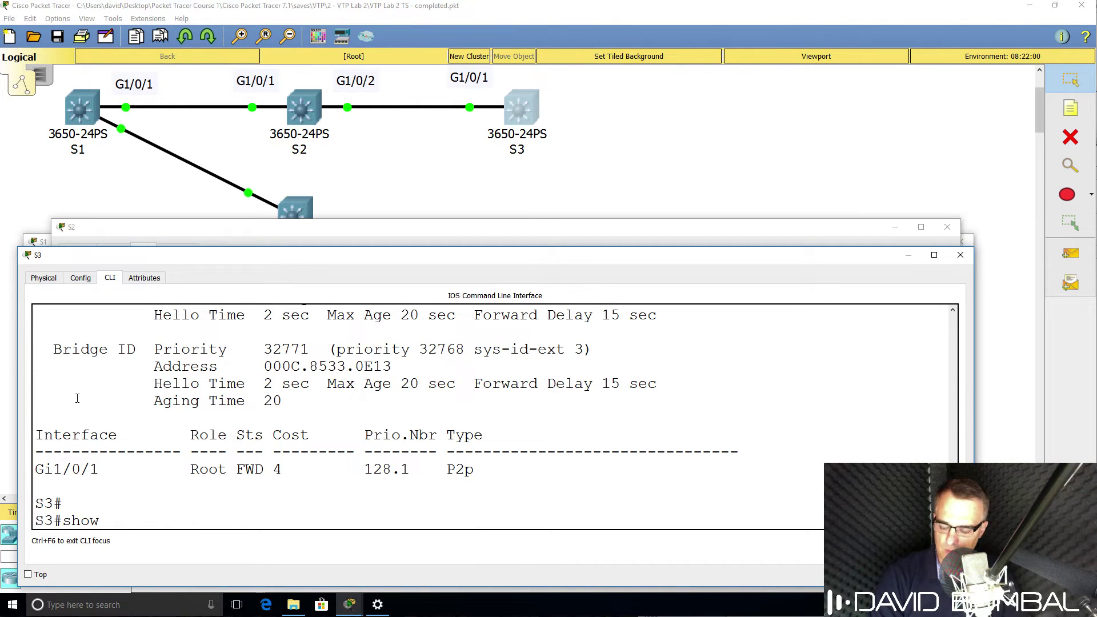
type(" vtp status")
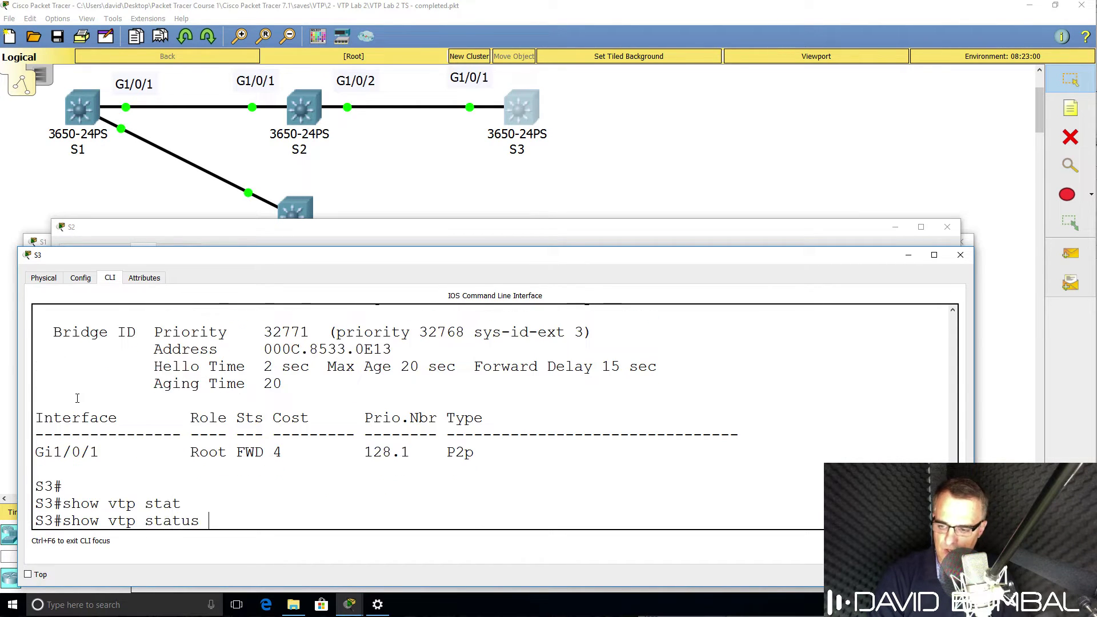
key("Return")
scroll(336, 400, "up", 5)
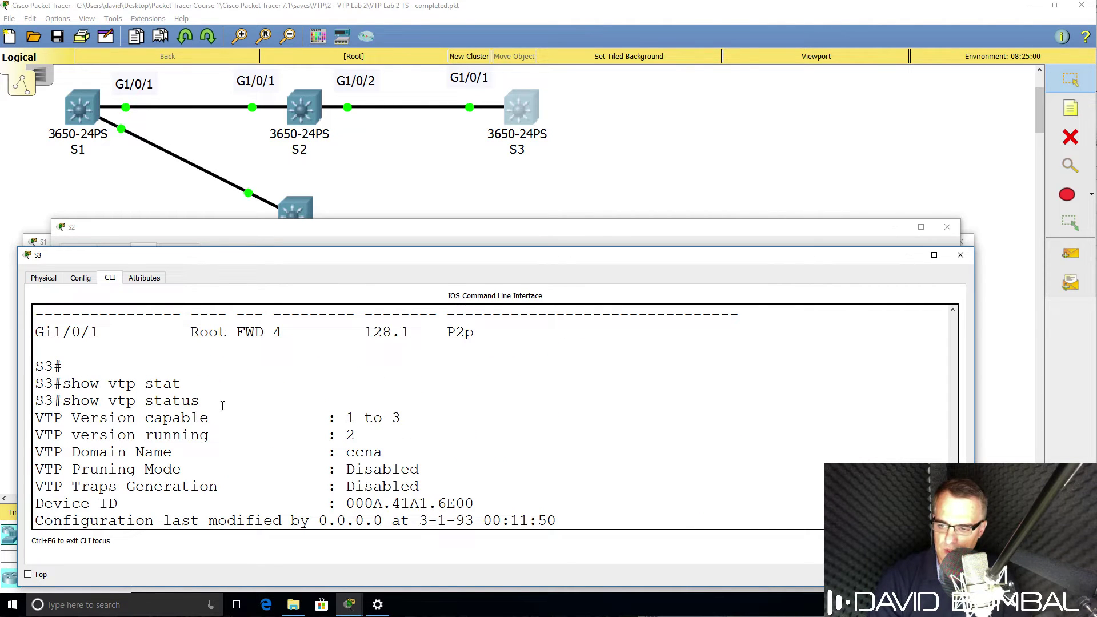
left_click_drag(207, 402, 35, 402)
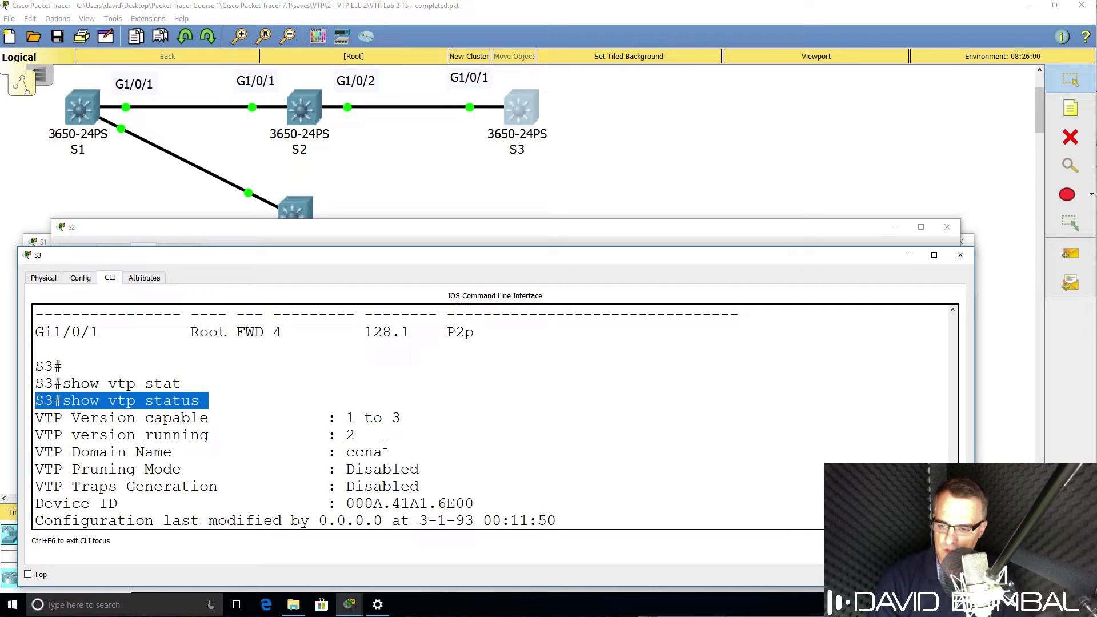
left_click_drag(390, 452, 35, 452)
scroll(276, 462, "down", 2)
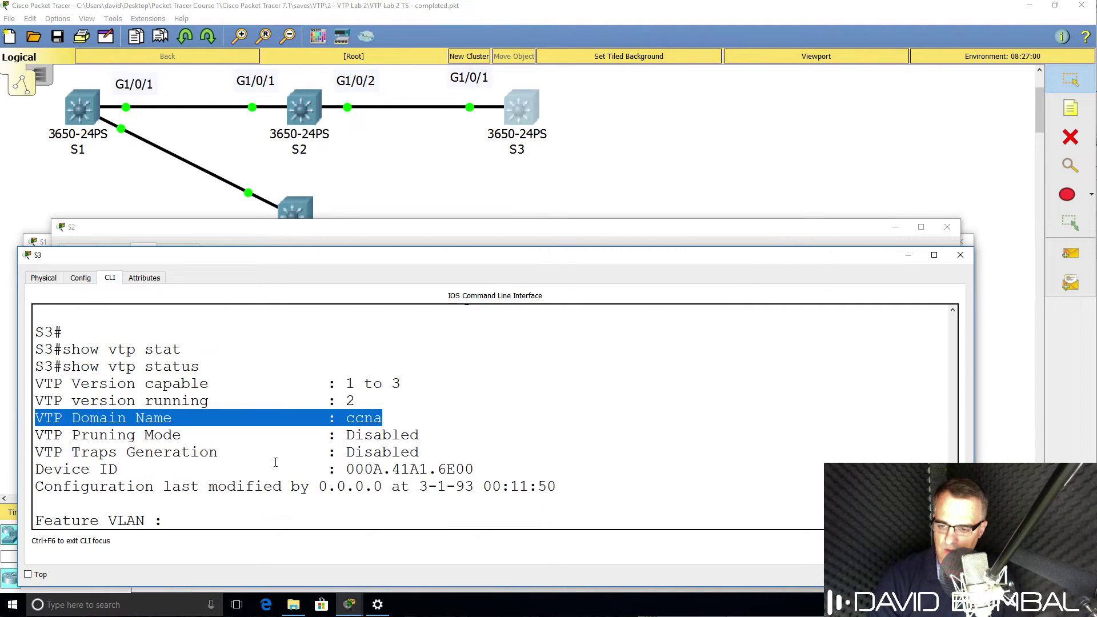
scroll(275, 461, "down", 2)
left_click_drag(374, 467, 25, 460)
Step: Run show vlan brief on S3 and check the entries for VLANs 2 and 3
type("show")
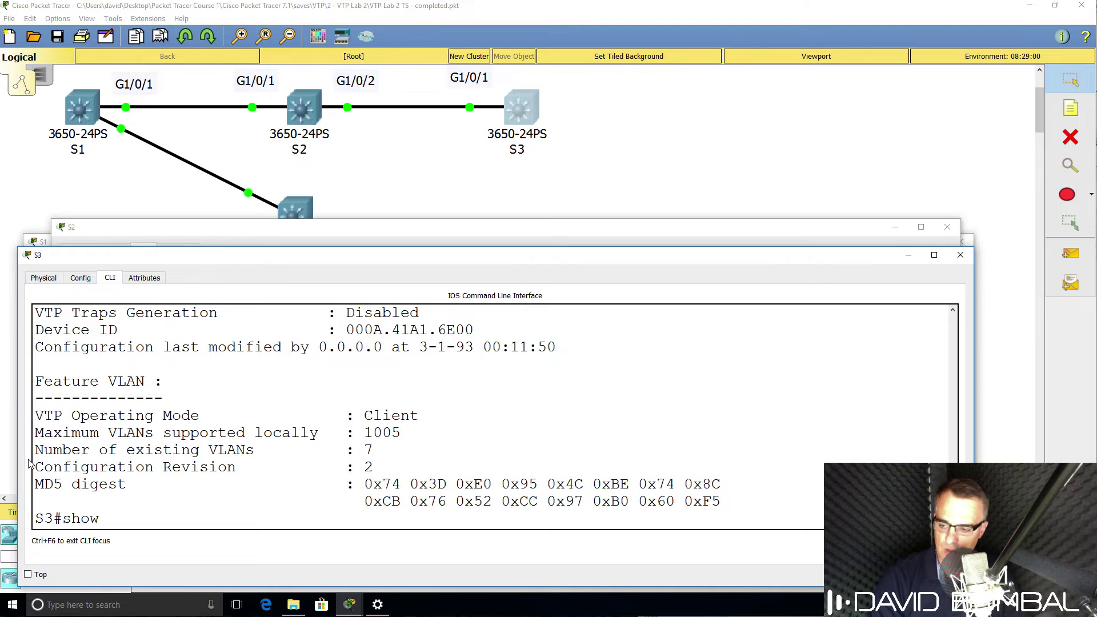
type(" vlan br")
key("Tab")
key("Return")
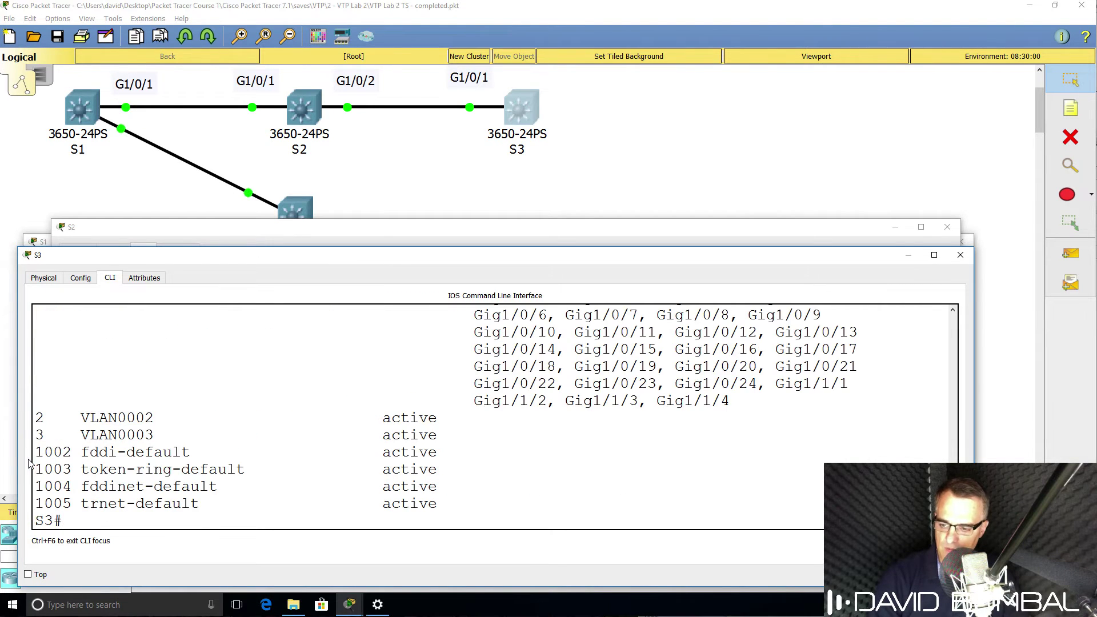
left_click_drag(561, 427, 14, 418)
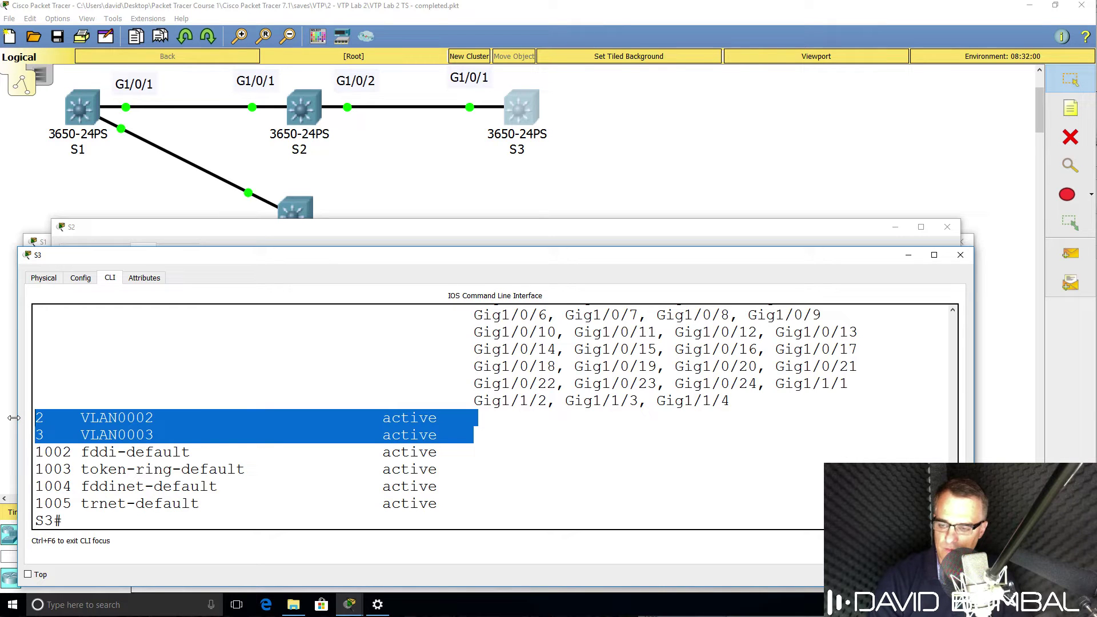
Step: Enter configuration of interface g1/0/1 on S3 and set its trunk encapsulation to dot1q
type("conf t")
key("Return")
type("int g1/0")
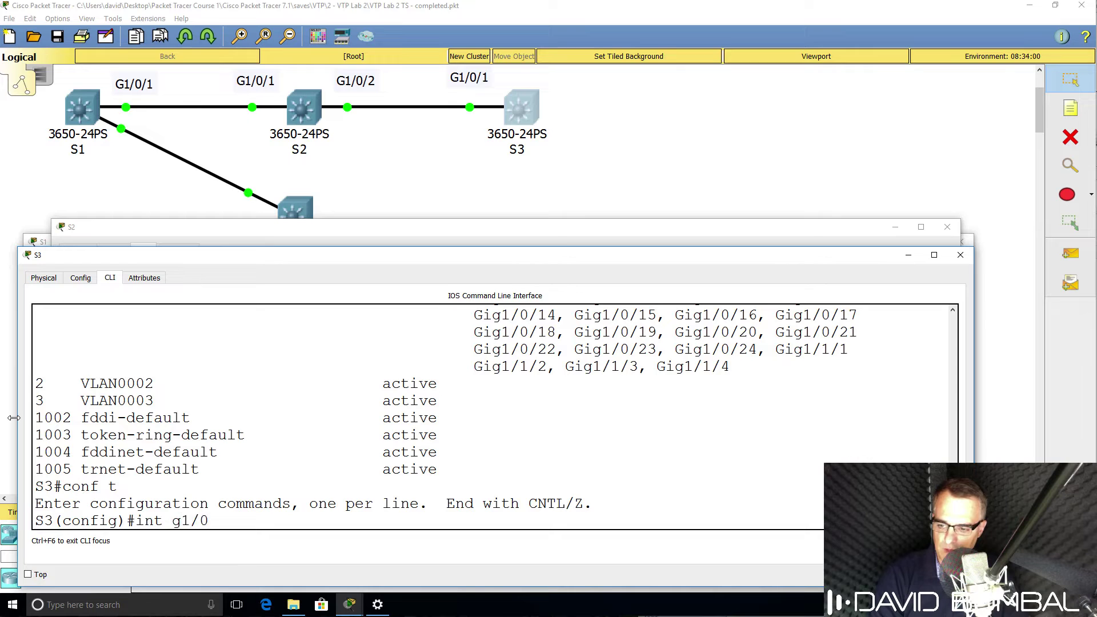
type("/1")
key("Return")
type("sw")
key("Tab")
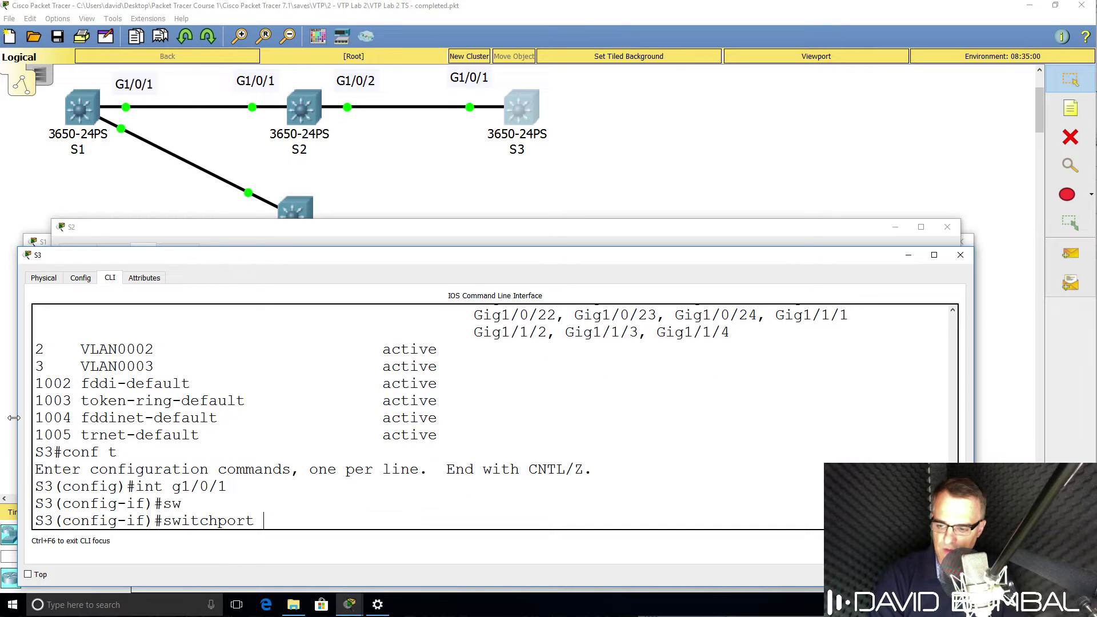
type("tr")
key("Tab")
type("en")
key("Tab")
type("do")
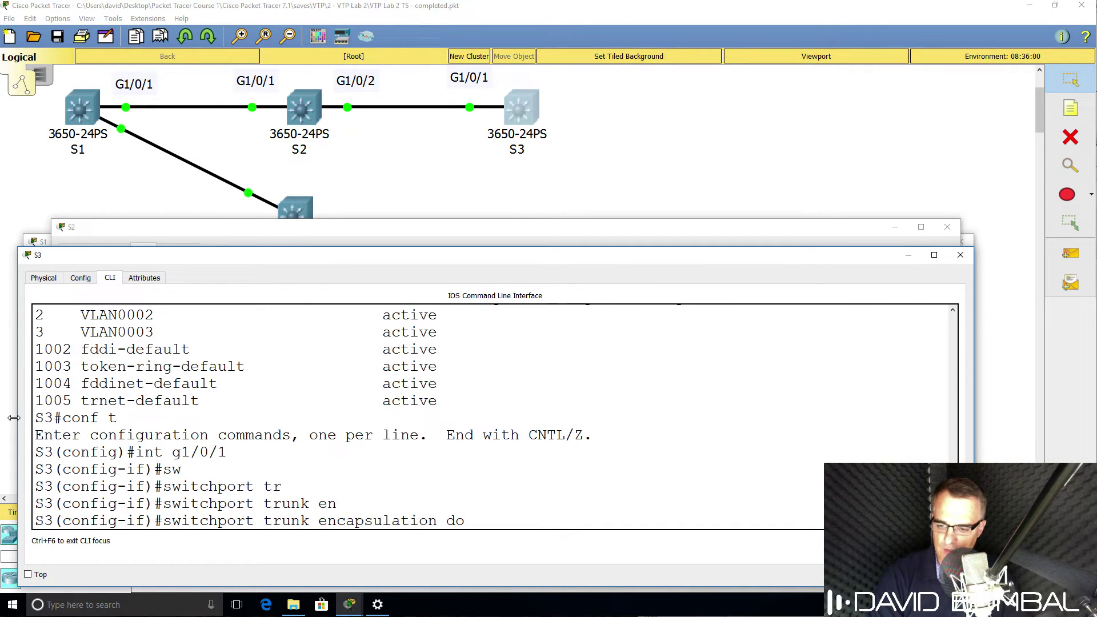
key("Tab")
key("Return")
Step: Set S3's g1/0/1 to switchport mode trunk and return to privileged mode
type("sw")
key("Tab")
type("mo")
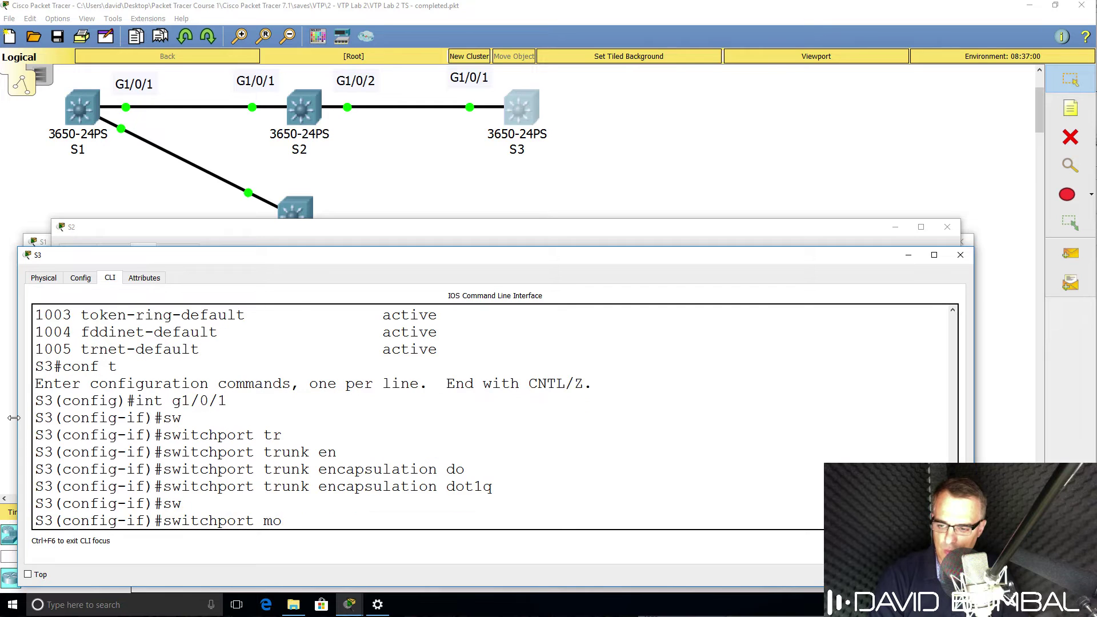
key("Tab")
type("tr")
key("Tab")
key("Return")
type("end")
key("Return")
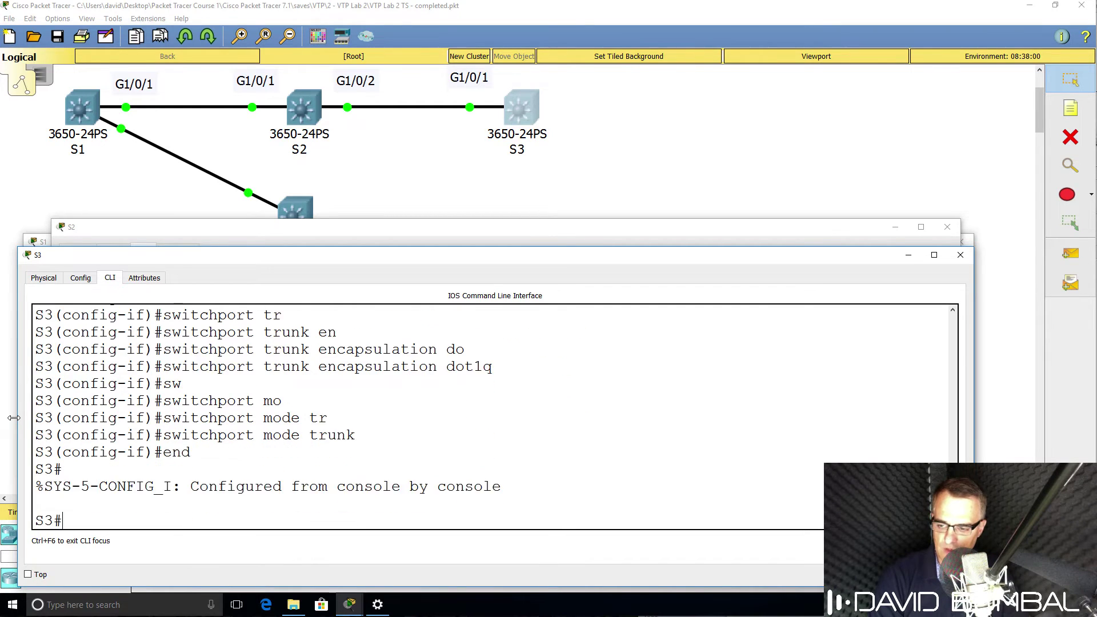
key("Return")
key("Return")
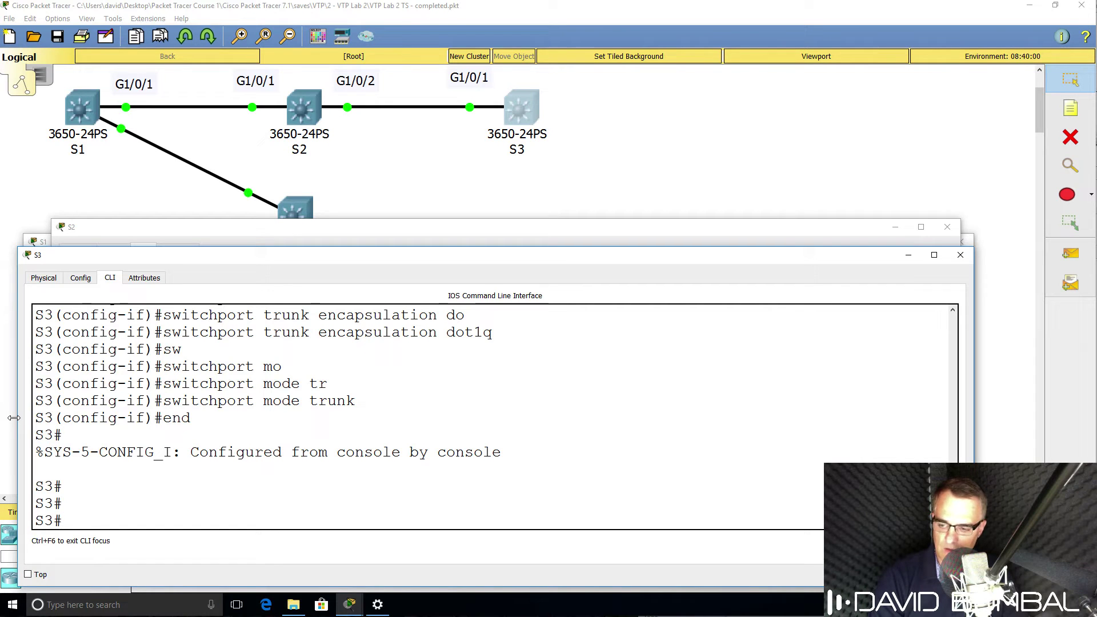
Step: Run sh run on S3, check the trunk settings under GigabitEthernet1/0/1, and stop the listing
type("sh run")
key("Return")
key("space")
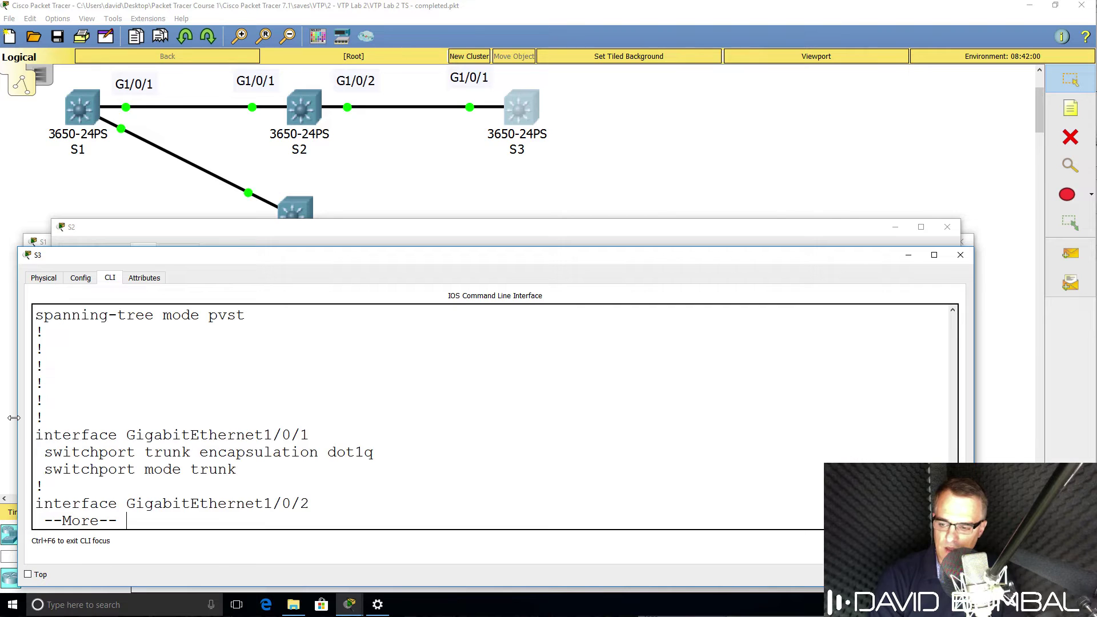
key("Return")
key("Return")
key("Return")
key("Return")
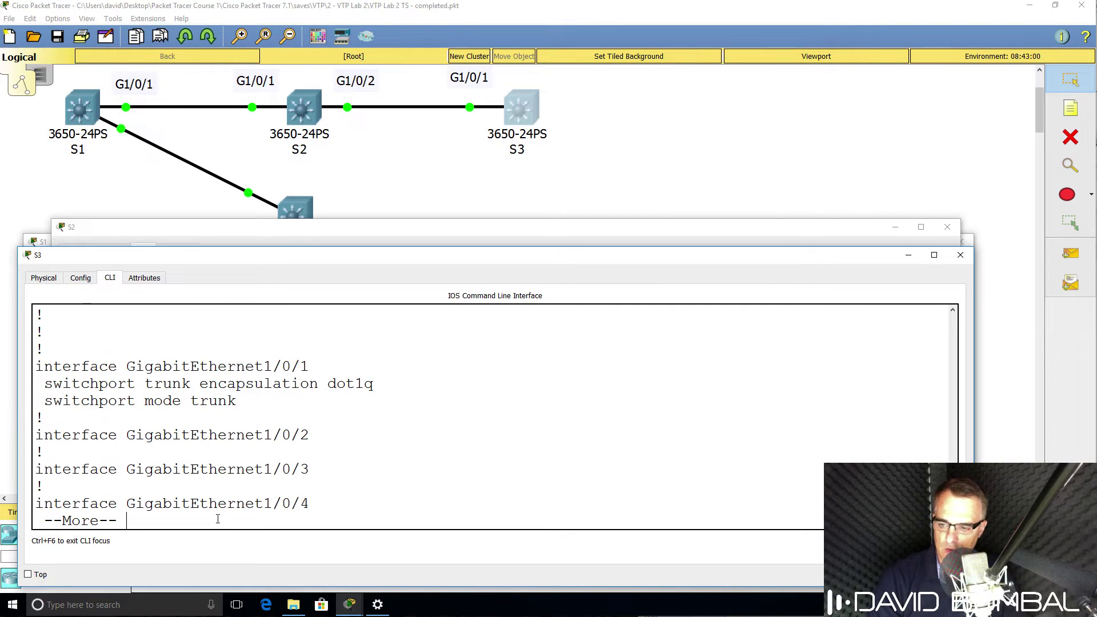
left_click_drag(236, 403, 1, 374)
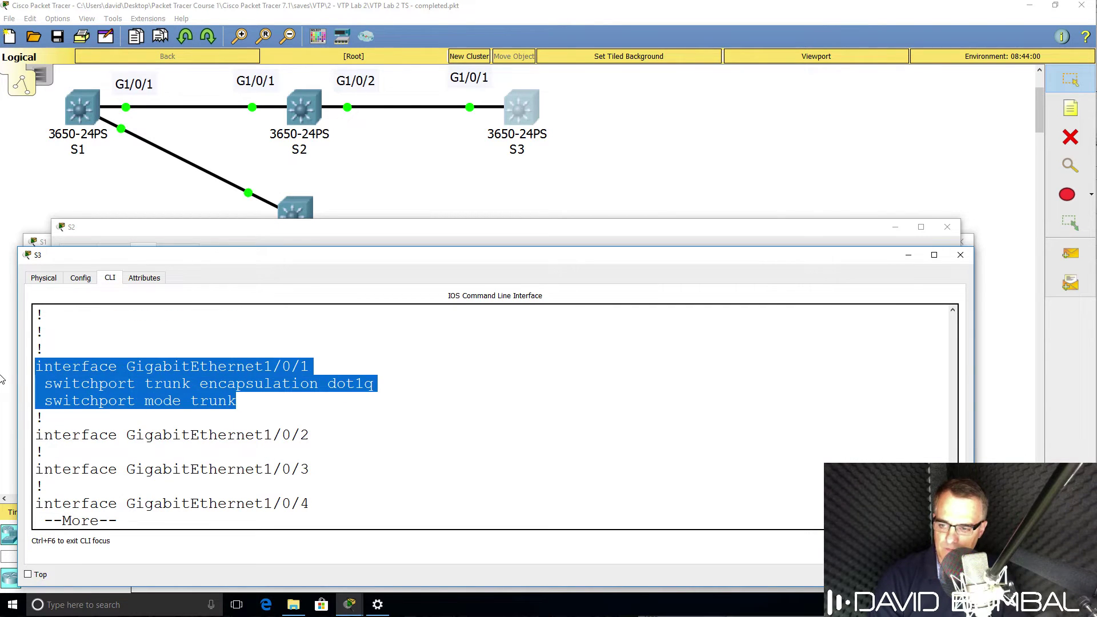
key("ctrl+c")
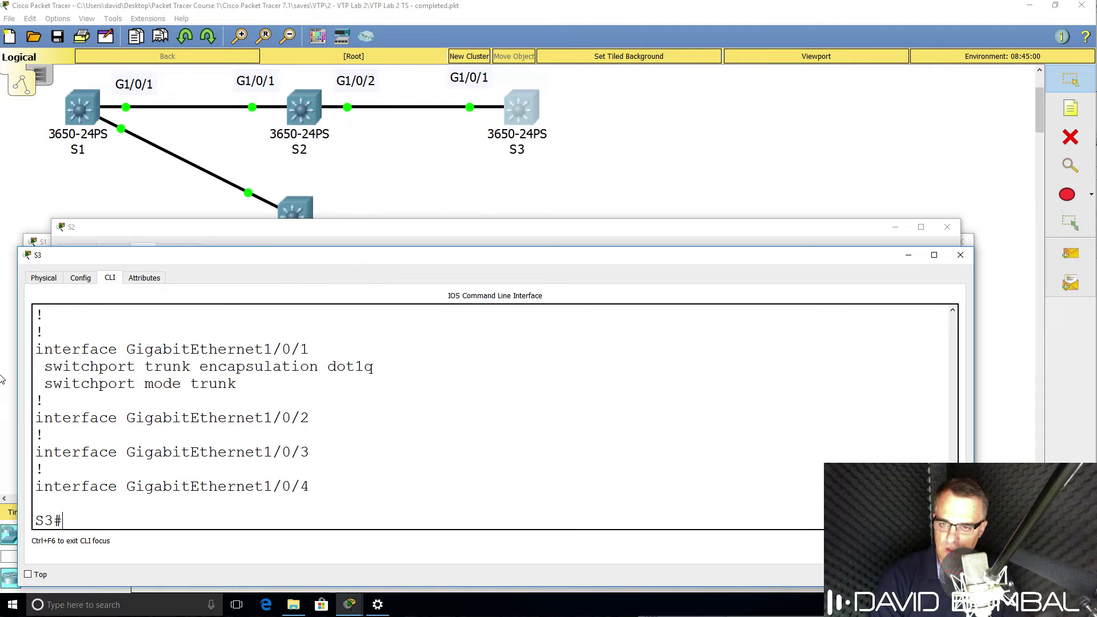
Step: Run show vtp status on S3 again and check the configuration revision and VTP domain name
type("sho vtp ")
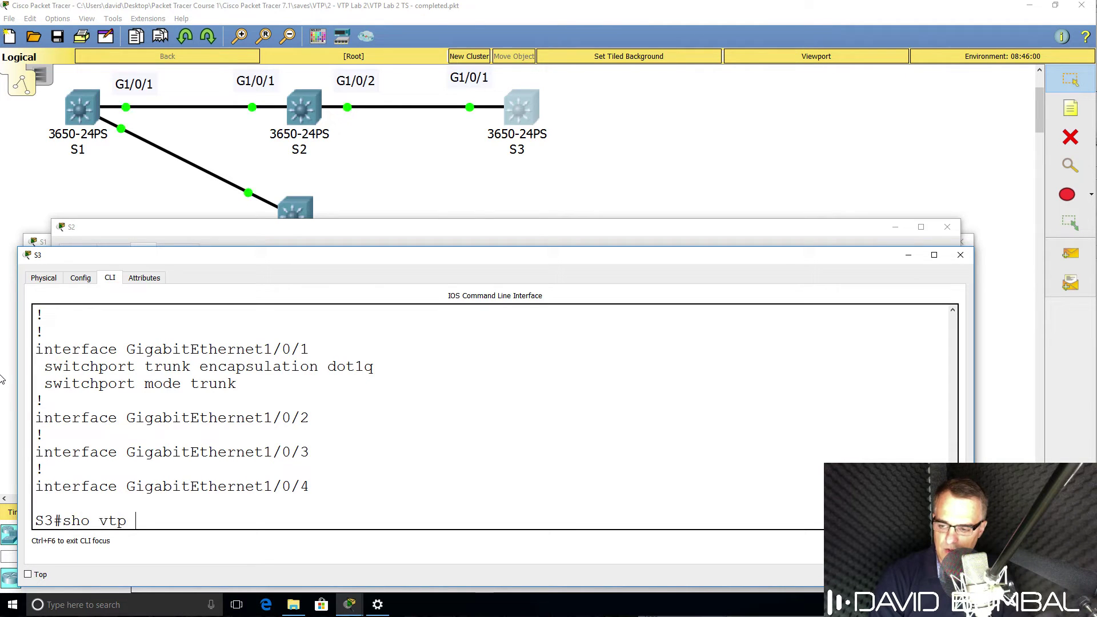
type("st")
key("Tab")
key("Return")
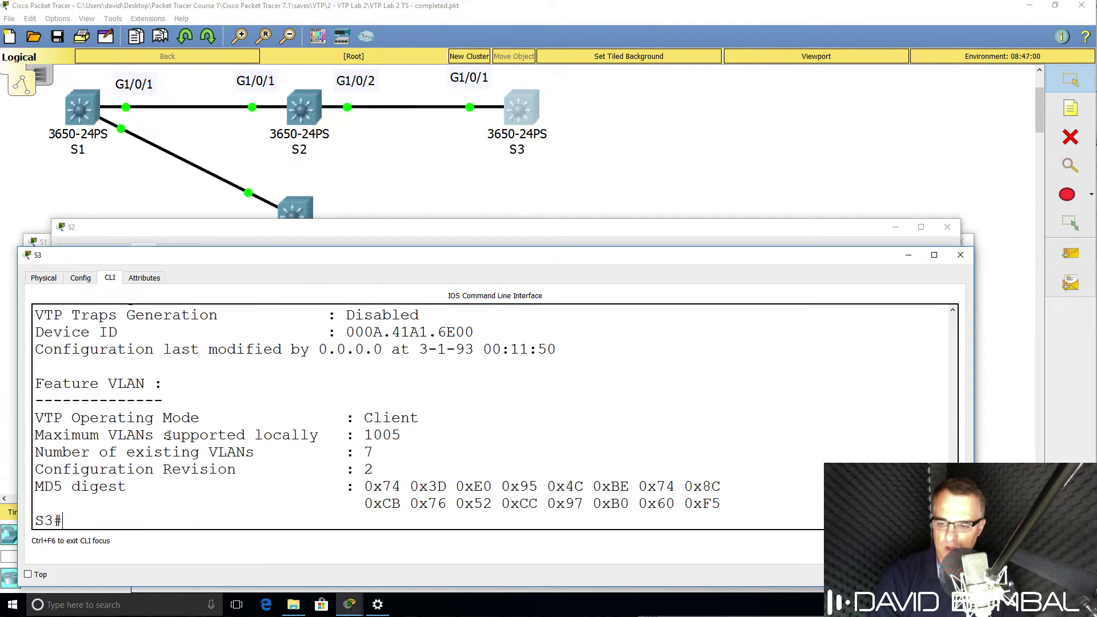
left_click_drag(403, 467, 21, 471)
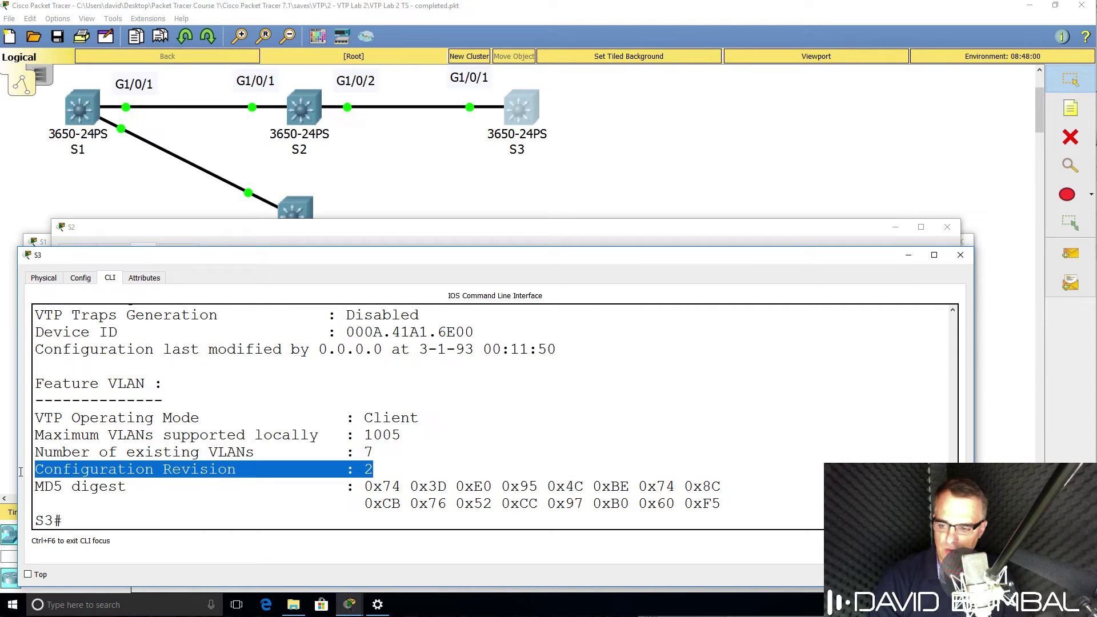
scroll(319, 402, "up", 2)
left_click_drag(357, 332, 394, 349)
Step: Move the S3 window aside, switch to S1, run sh vlan br and check VLANs 2 and 3
left_click_drag(148, 251, 389, 252)
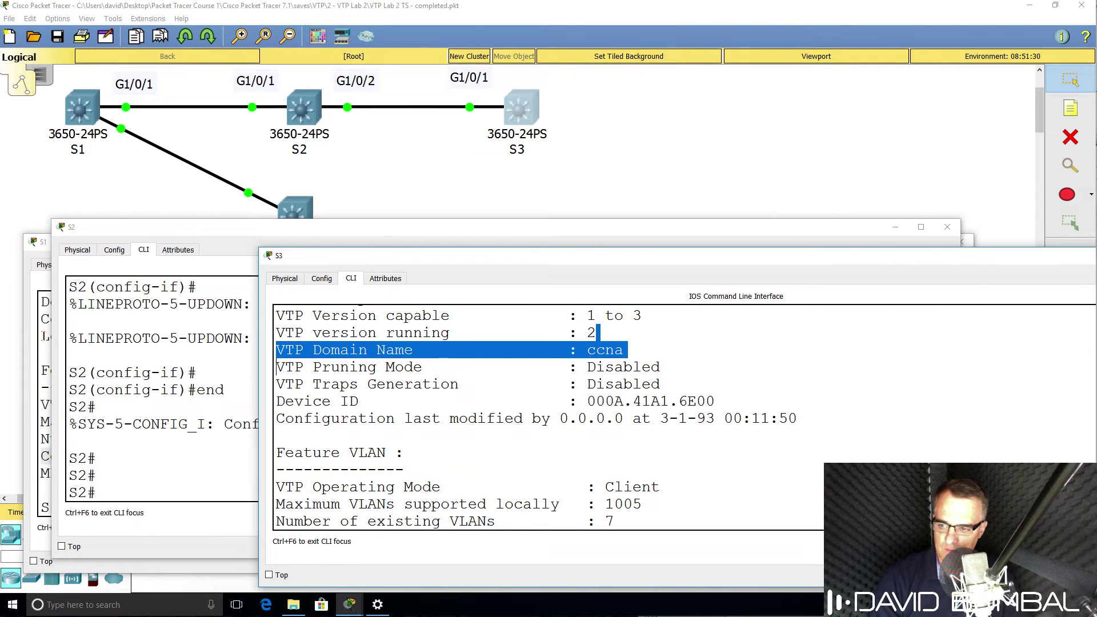
left_click(43, 337)
key("Return")
key("Return")
type("co")
key("BackSpace")
key("BackSpace")
type("sh vlan br")
key("Return")
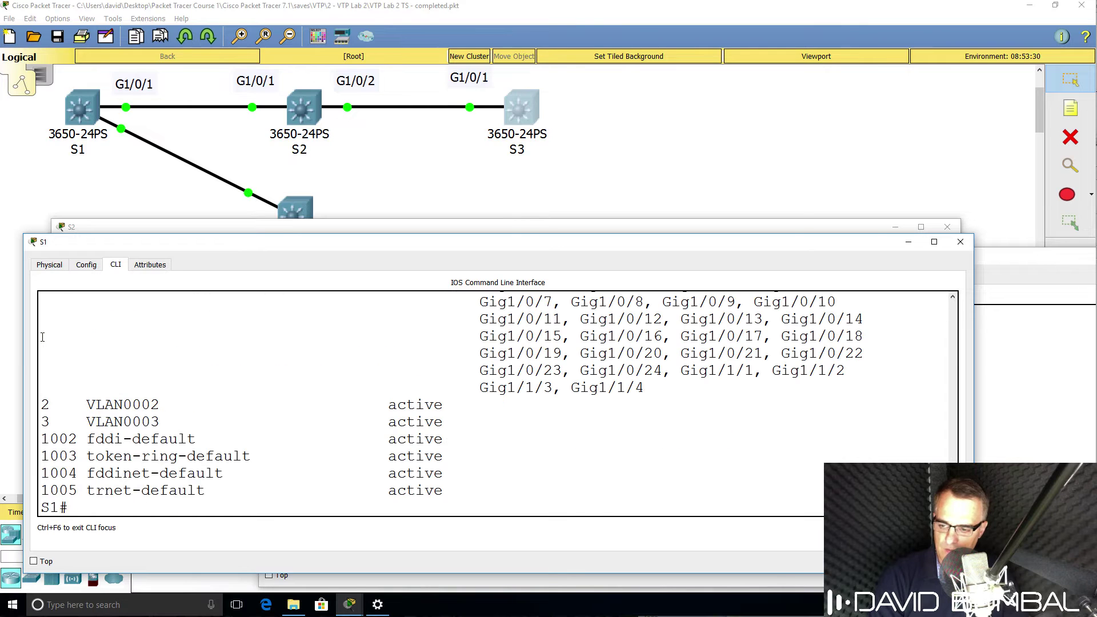
left_click_drag(481, 424, 31, 412)
Step: Create VLAN 4 on S1 and return to privileged mode
type("conf t")
key("Return")
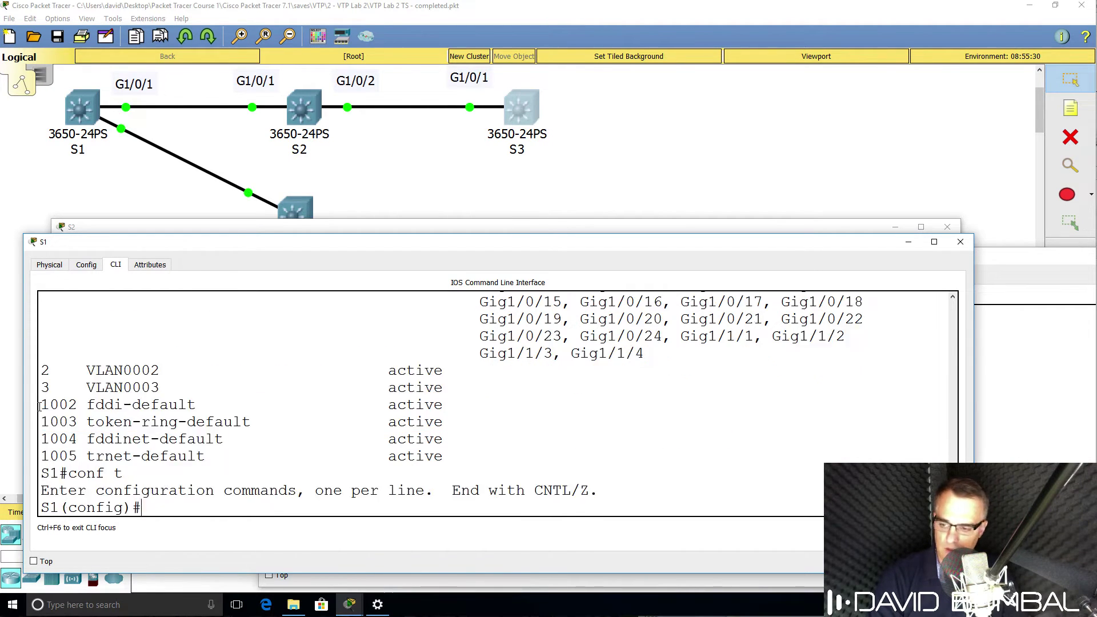
type("vlan 4")
key("Return")
type("end")
key("Return")
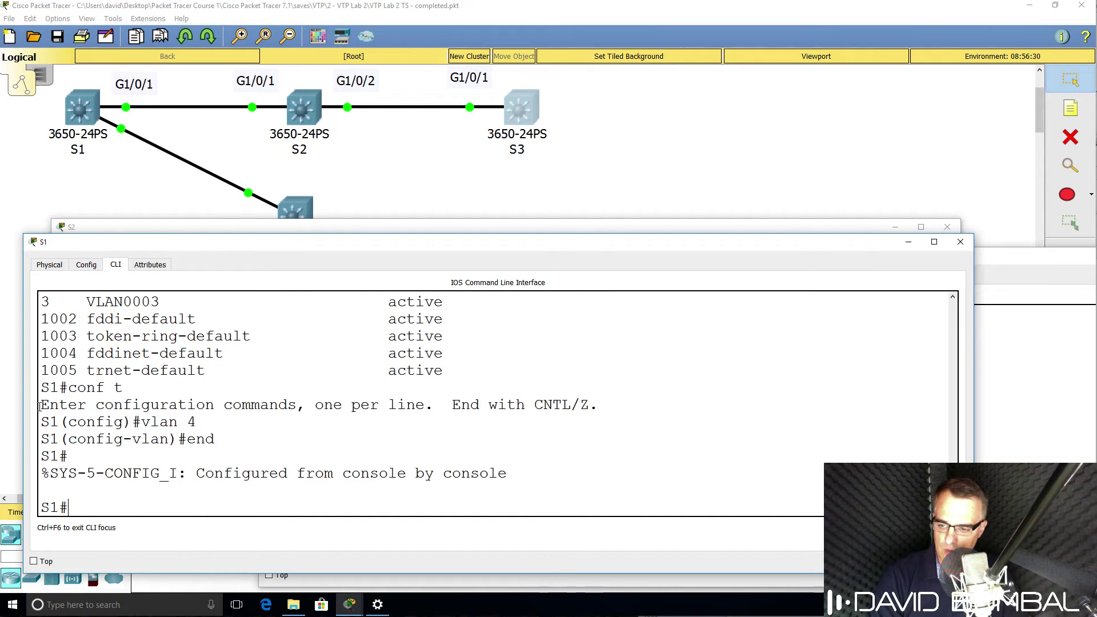
Step: Run sh vlan brief on S1 and check the entry for VLAN 4
key("Return")
type("sh vlan brief")
key("Return")
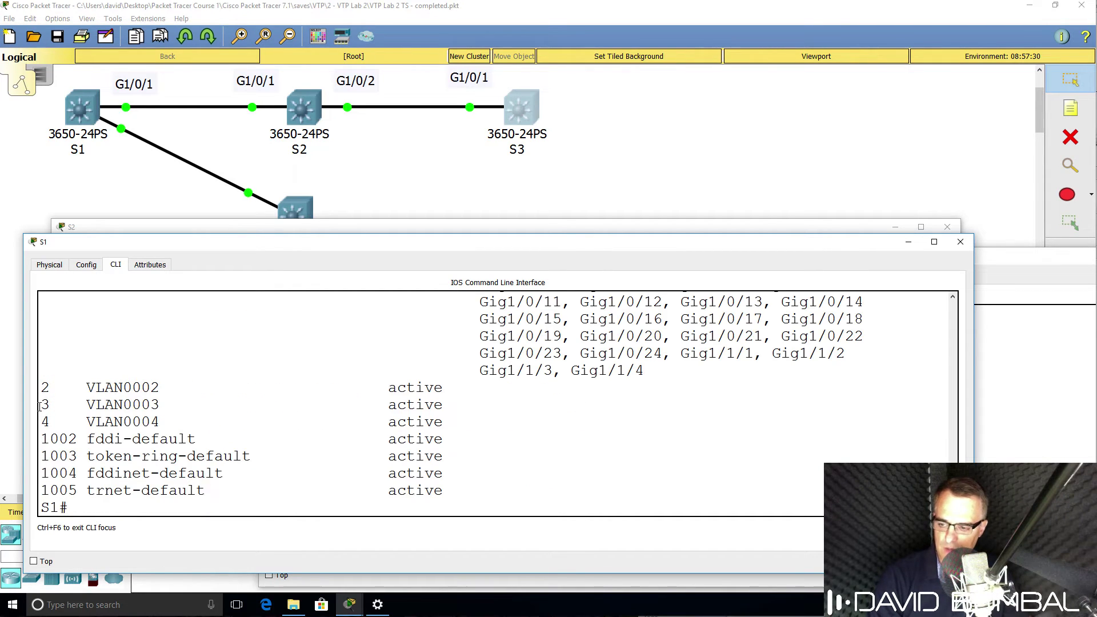
left_click_drag(482, 423, 40, 403)
Step: Switch to S2 and rerun its earlier VLAN listing command to check for VLAN 4
left_click(351, 601)
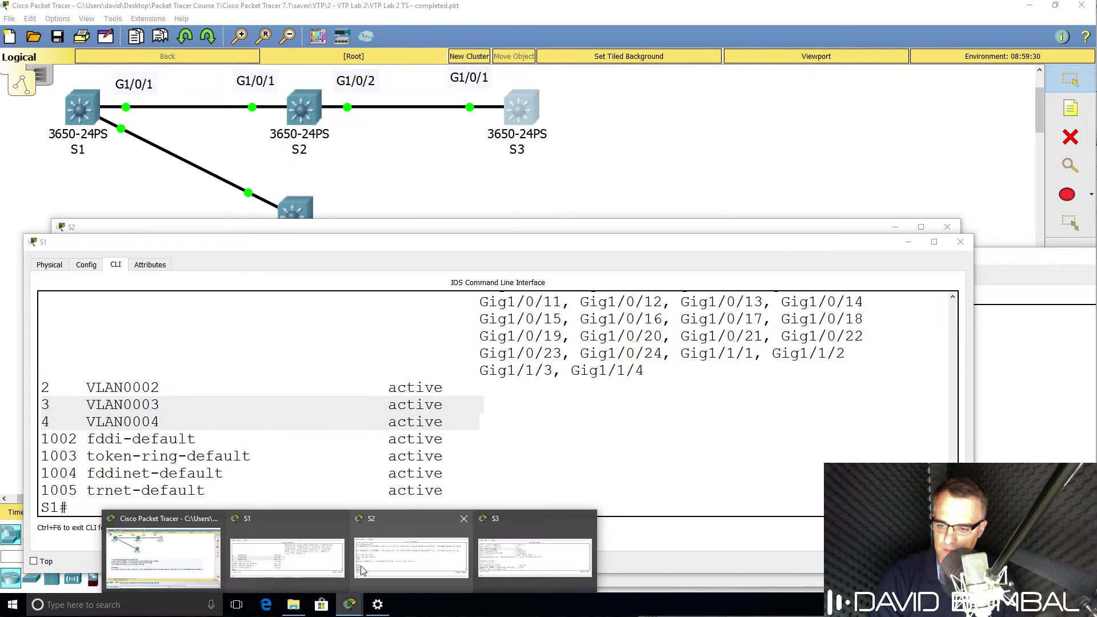
left_click(378, 559)
key("Up")
key("Up")
key("Up")
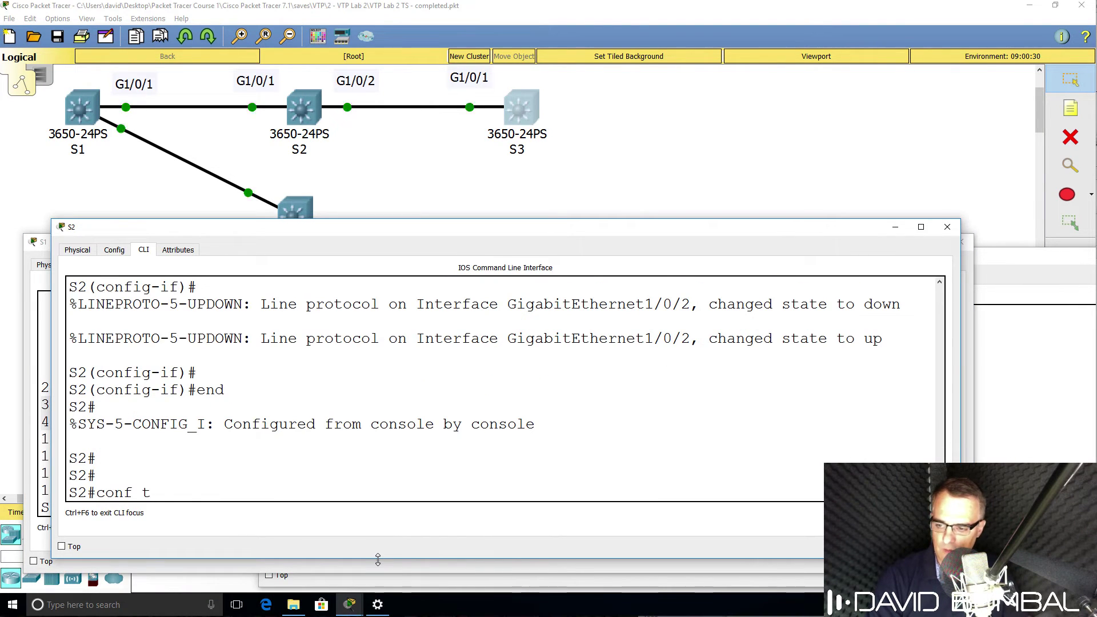
key("Return")
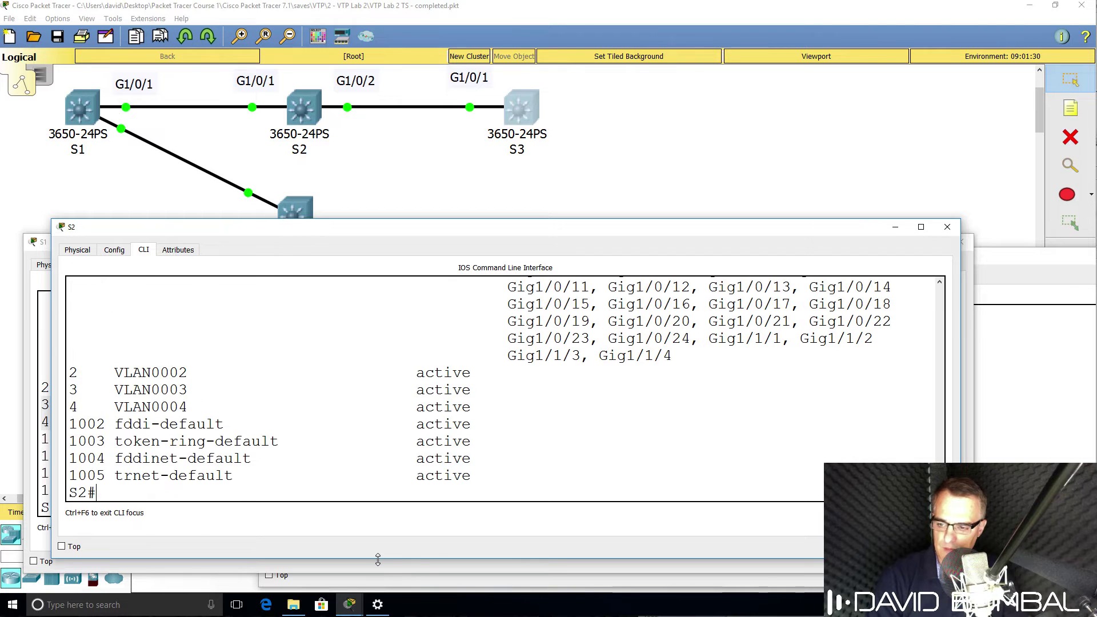
Step: Check VLAN 4 on S2, then switch to S3, rerun its earlier VLAN listing command and check VLAN 4 there
left_click_drag(480, 413, 1, 403)
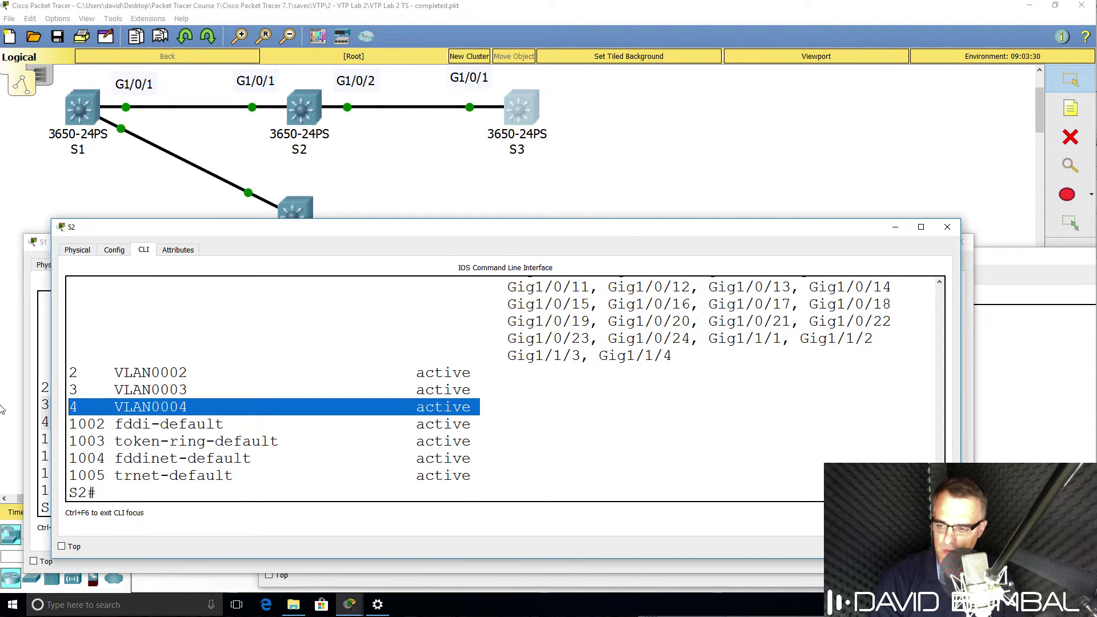
mouse_move(355, 612)
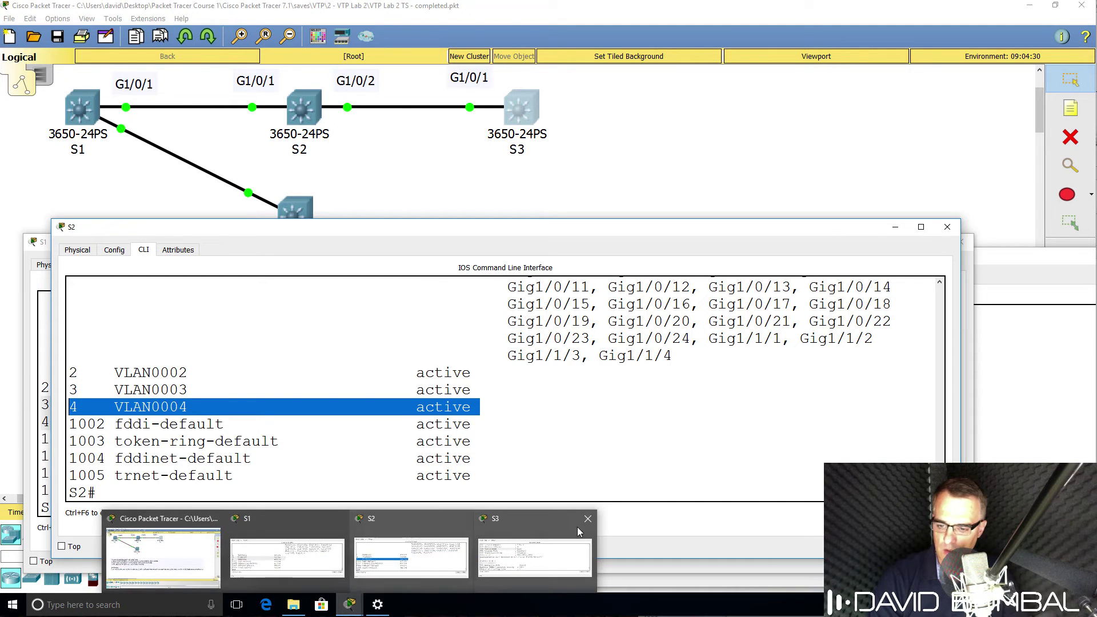
left_click(577, 527)
key("Return")
key("Up")
key("Up")
key("Up")
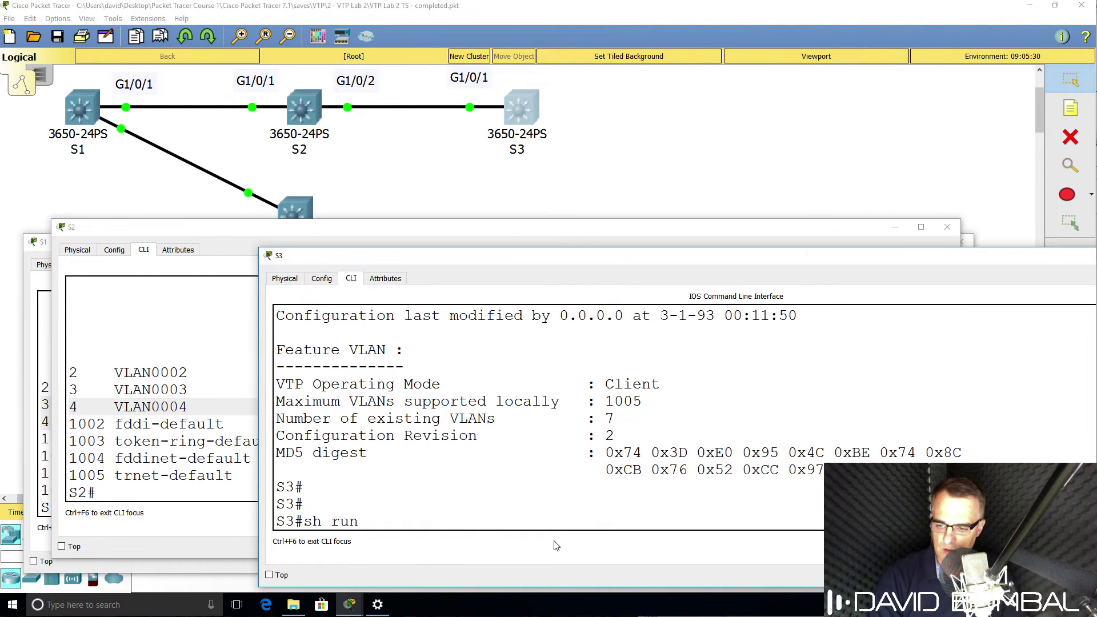
key("Return")
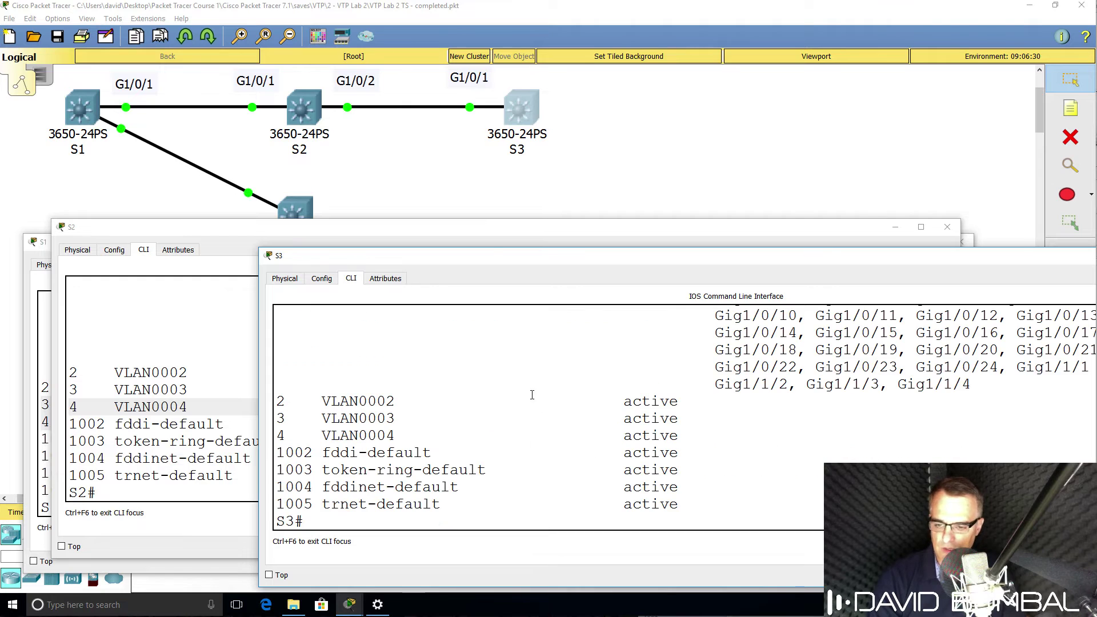
left_click_drag(489, 257, 295, 238)
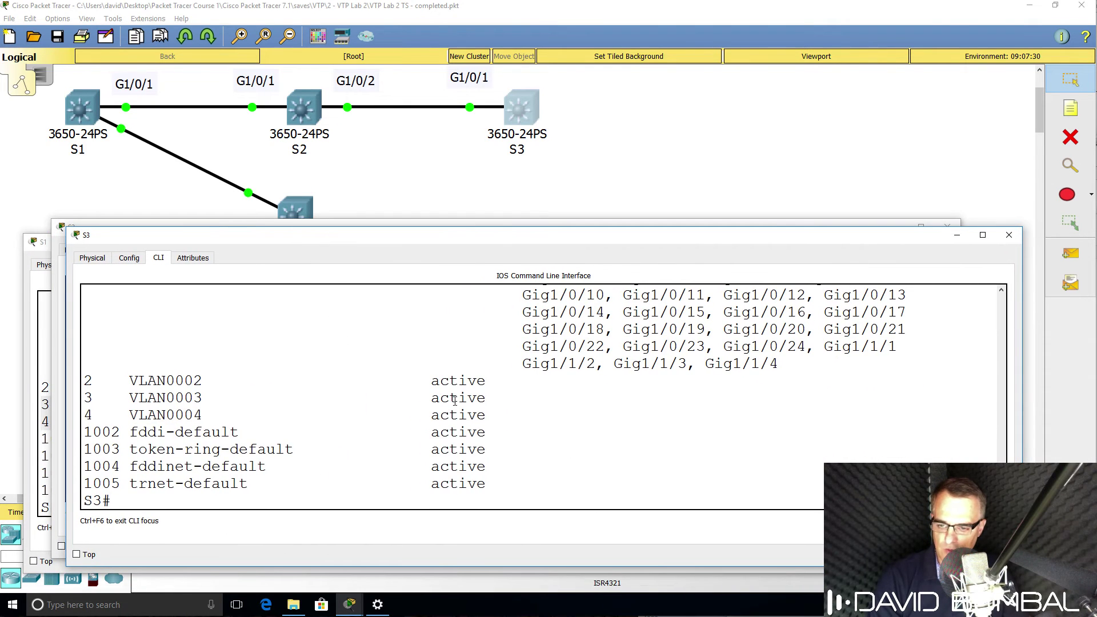
left_click_drag(503, 429, 11, 418)
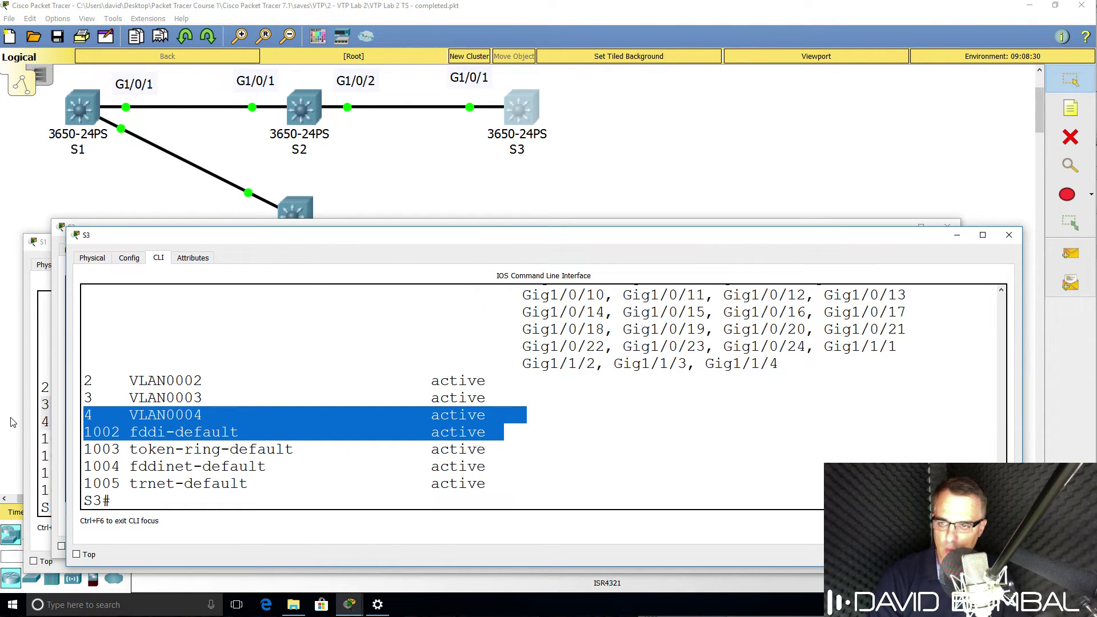
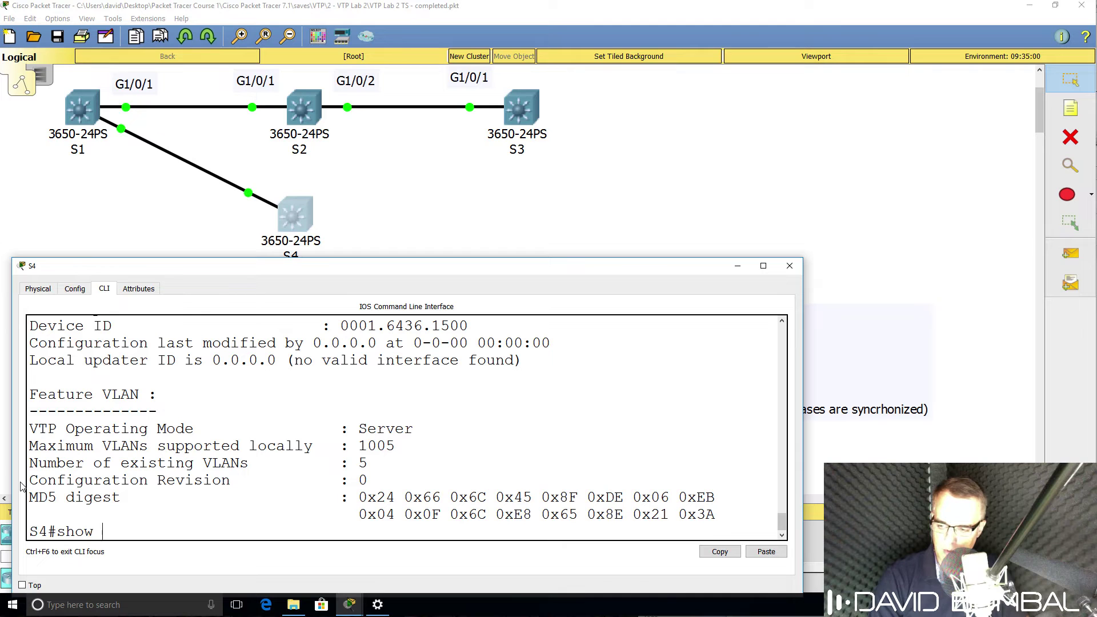
Step: Run show vlan brief on S4, widen its window and check which VLANs are listed
type("br")
key("Tab")
key("Return")
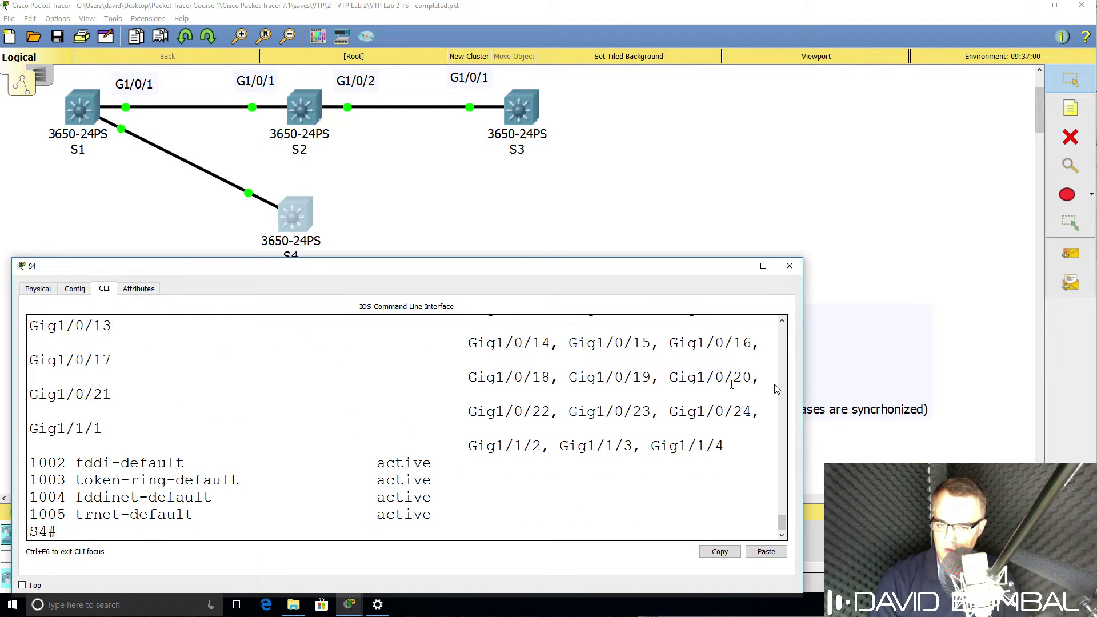
left_click_drag(803, 380, 979, 381)
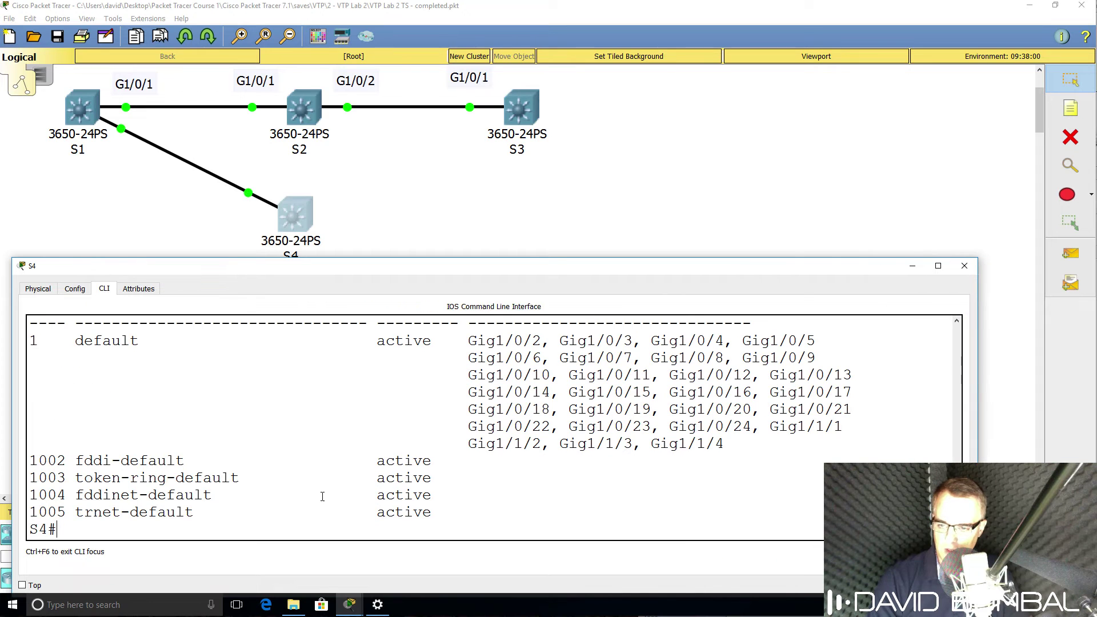
left_click_drag(485, 456, 34, 341)
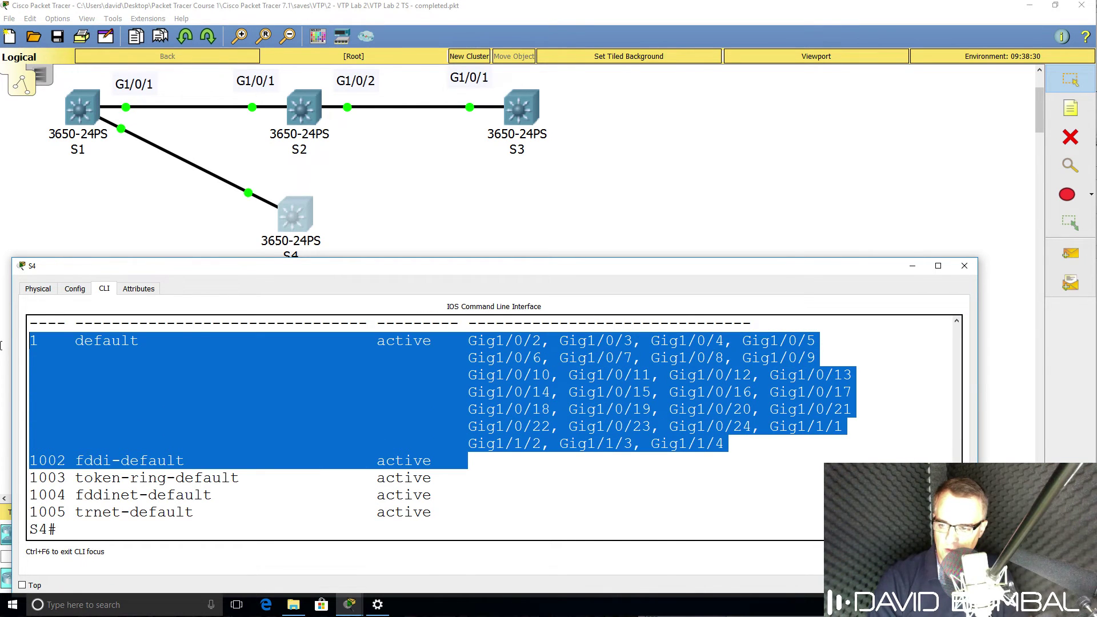
left_click(469, 361)
Step: Switch to S1, enter global configuration mode and create VLAN 5
mouse_move(360, 610)
left_click(248, 550)
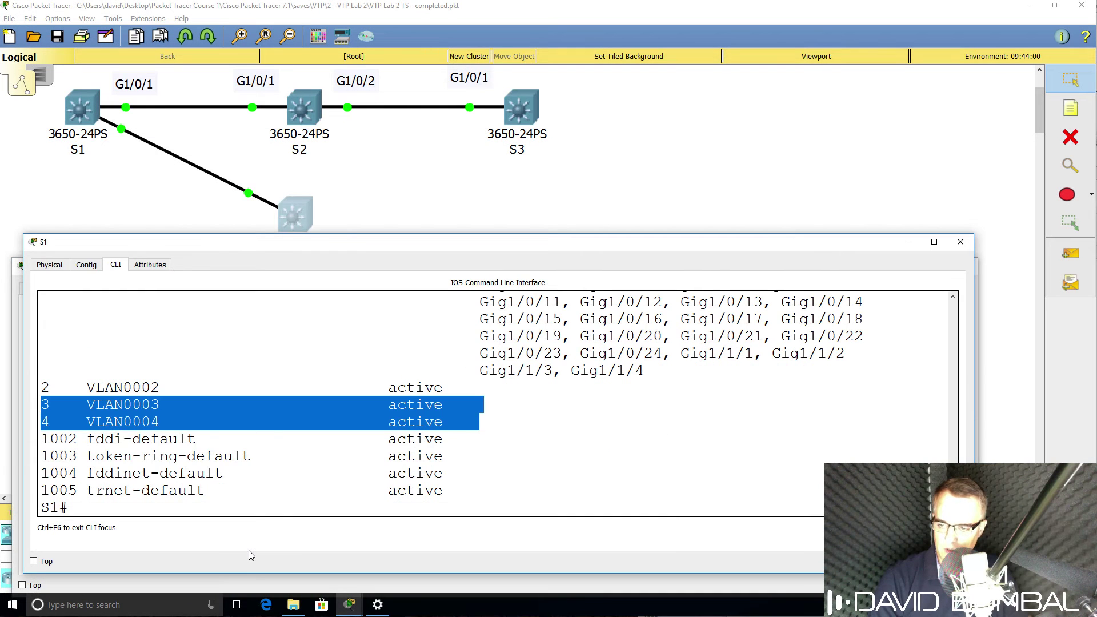
key("Return")
key("Return")
type("conf t")
key("Return")
type("vlan 5")
key("Return")
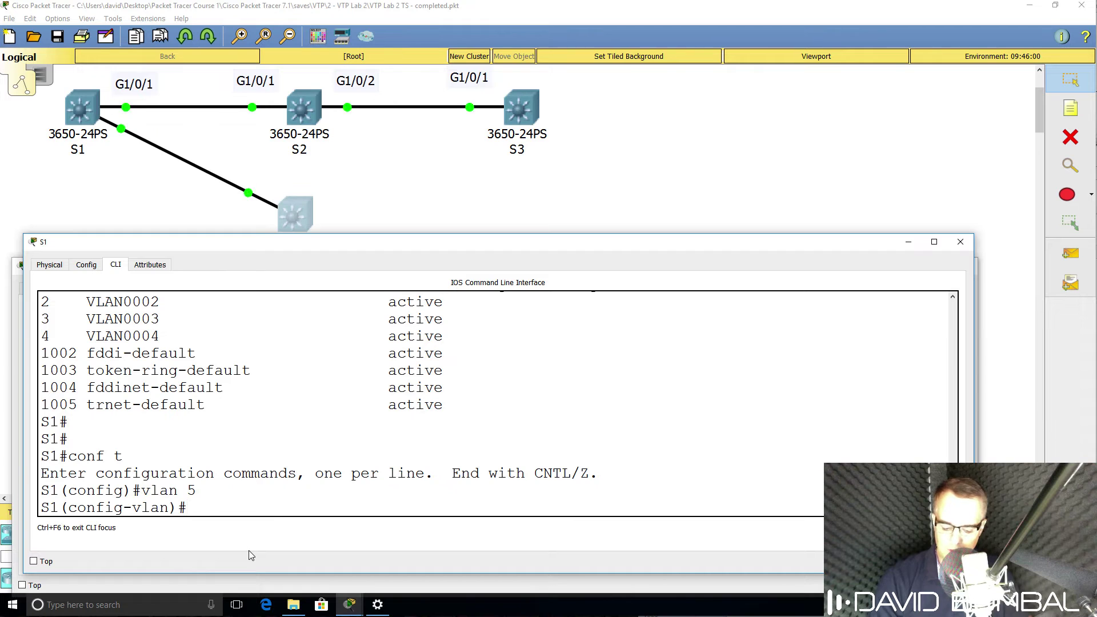
Step: Switch to S4, run show vtp status and check the configuration revision
mouse_move(350, 605)
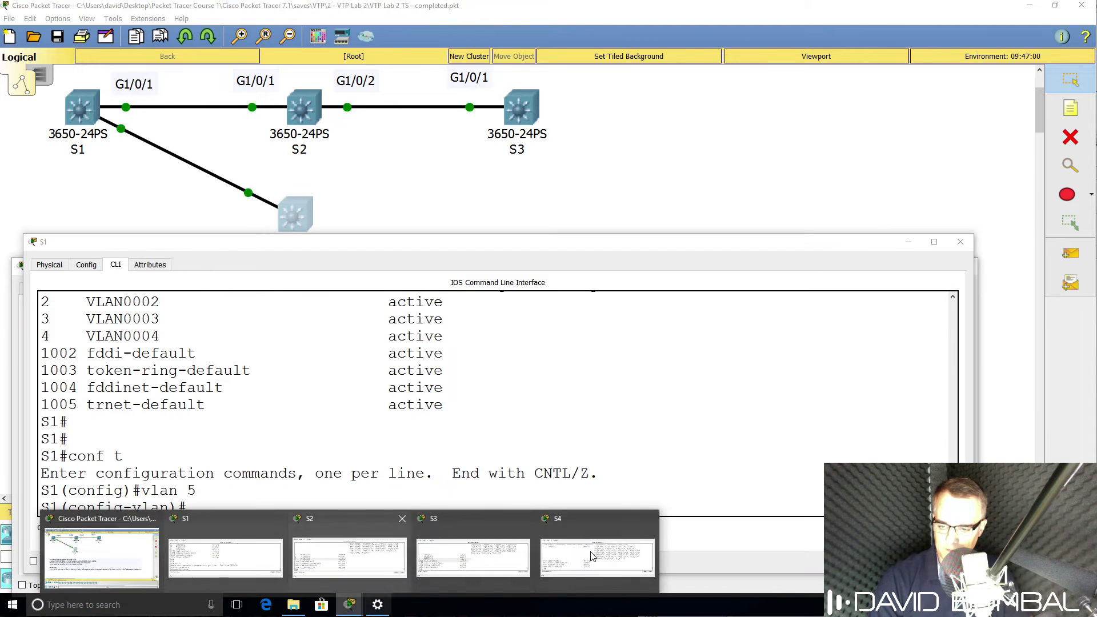
left_click(597, 557)
key("Return")
type("show vtp status")
key("Return")
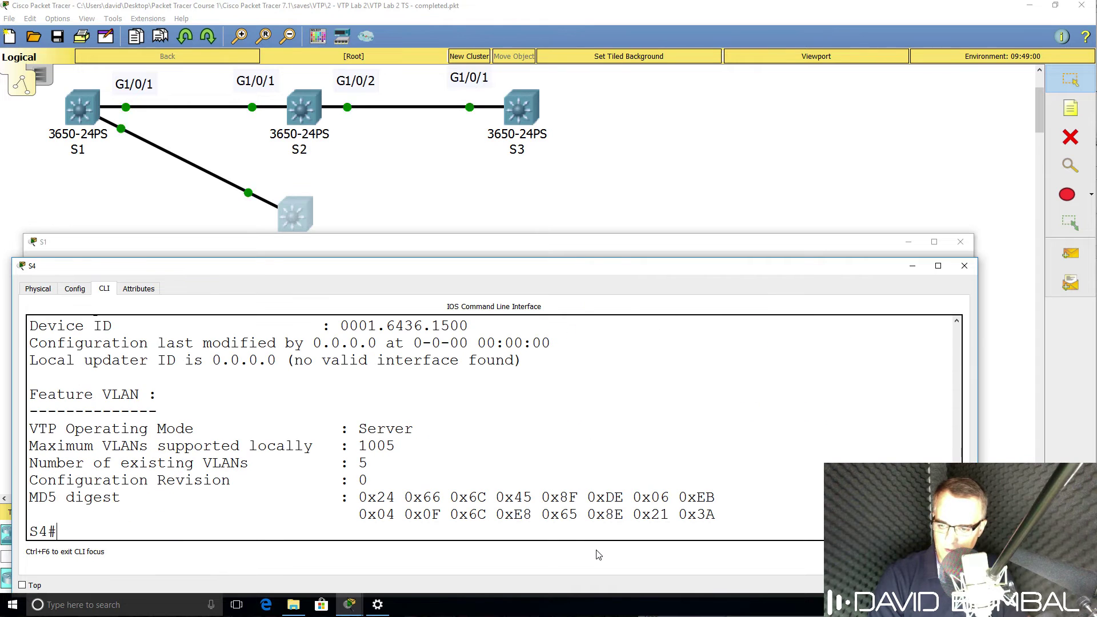
left_click_drag(395, 482, 2, 488)
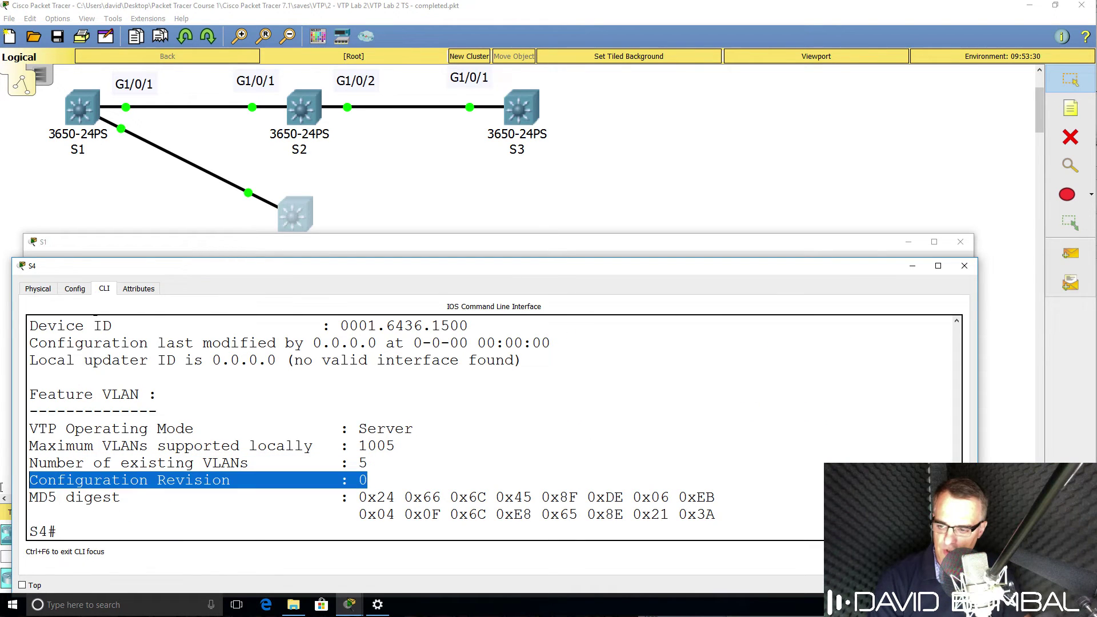
Step: Rerun the earlier VLAN listing command on S4 and check for VLANs created on S1
key("Up")
key("Up")
key("Return")
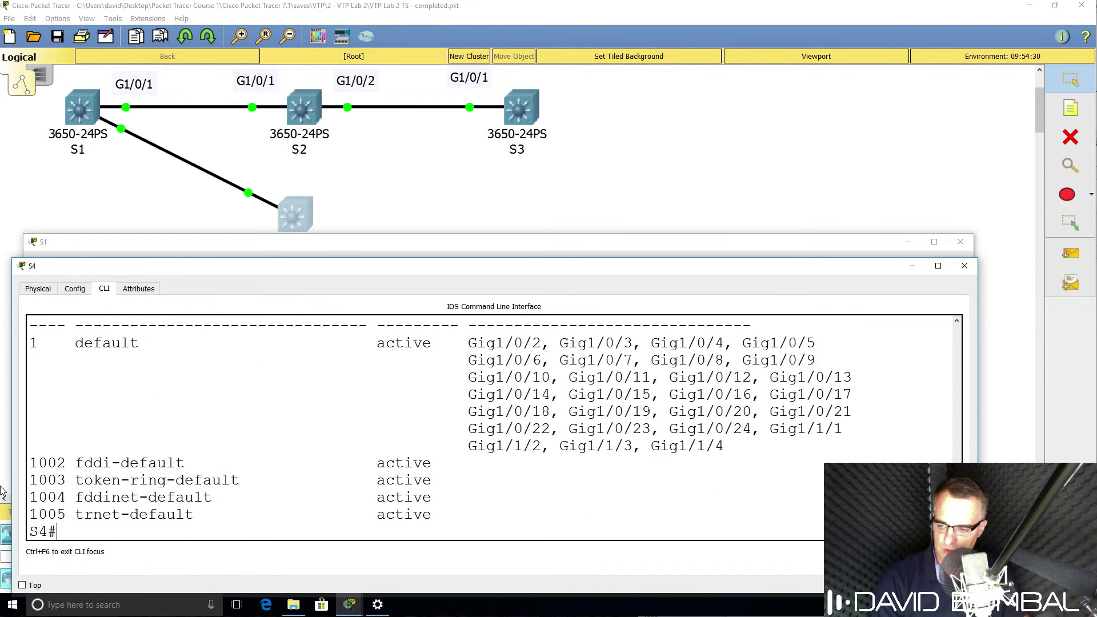
left_click_drag(467, 514, 6, 350)
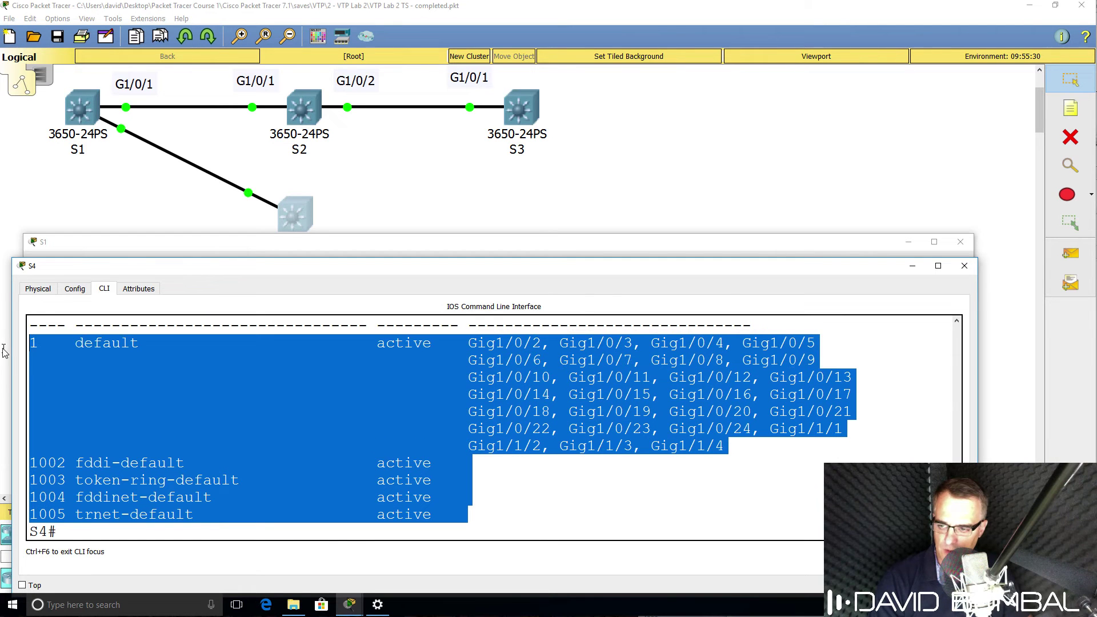
Step: Move the S4 window aside and run sh vtp sta again to recheck its VTP status
left_click_drag(106, 263, 238, 255)
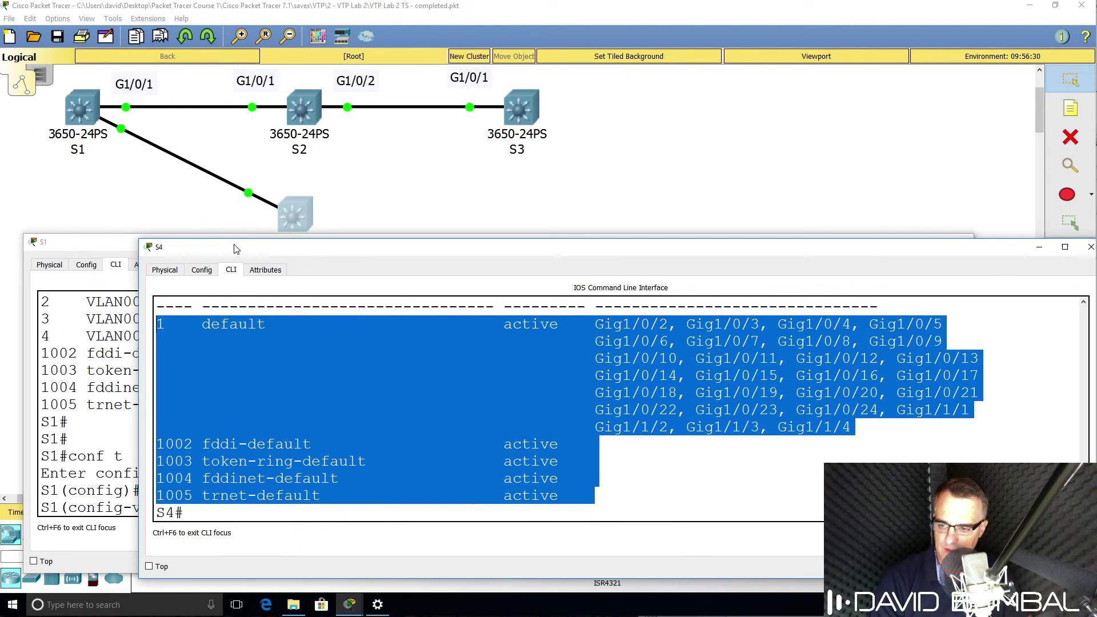
type("sh vtp sta")
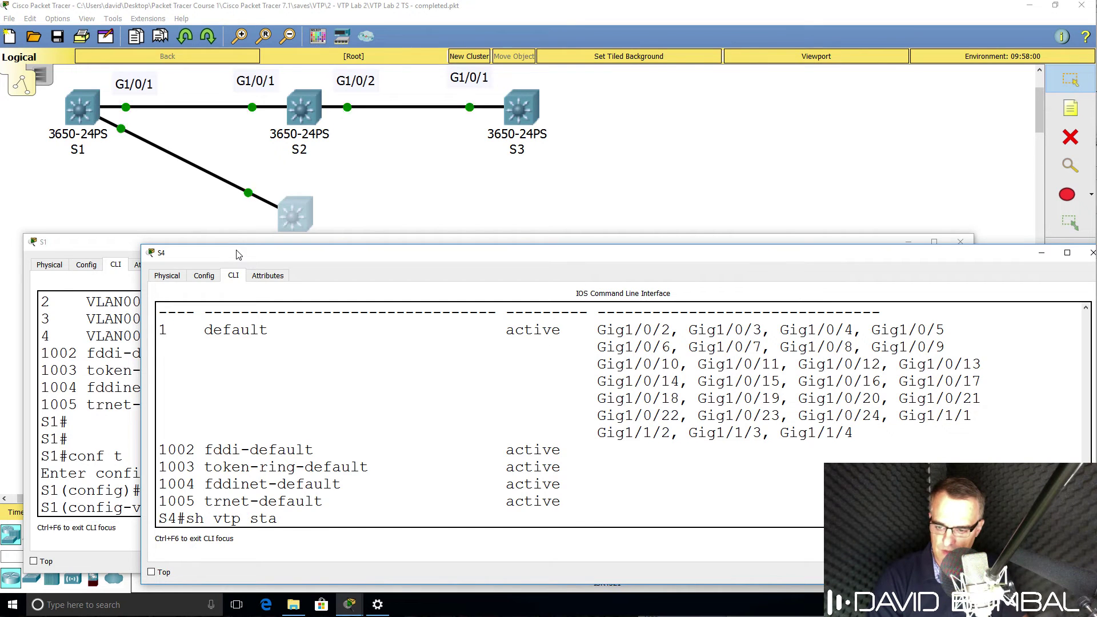
key("Return")
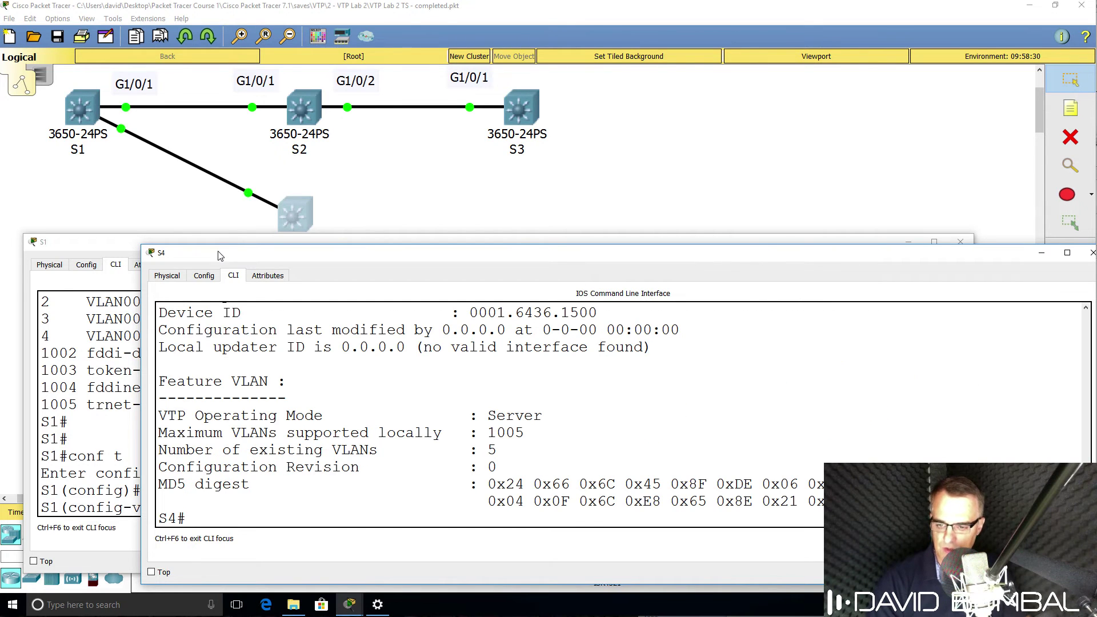
Step: Return to S1 and leave VLAN configuration mode for privileged mode
mouse_move(350, 613)
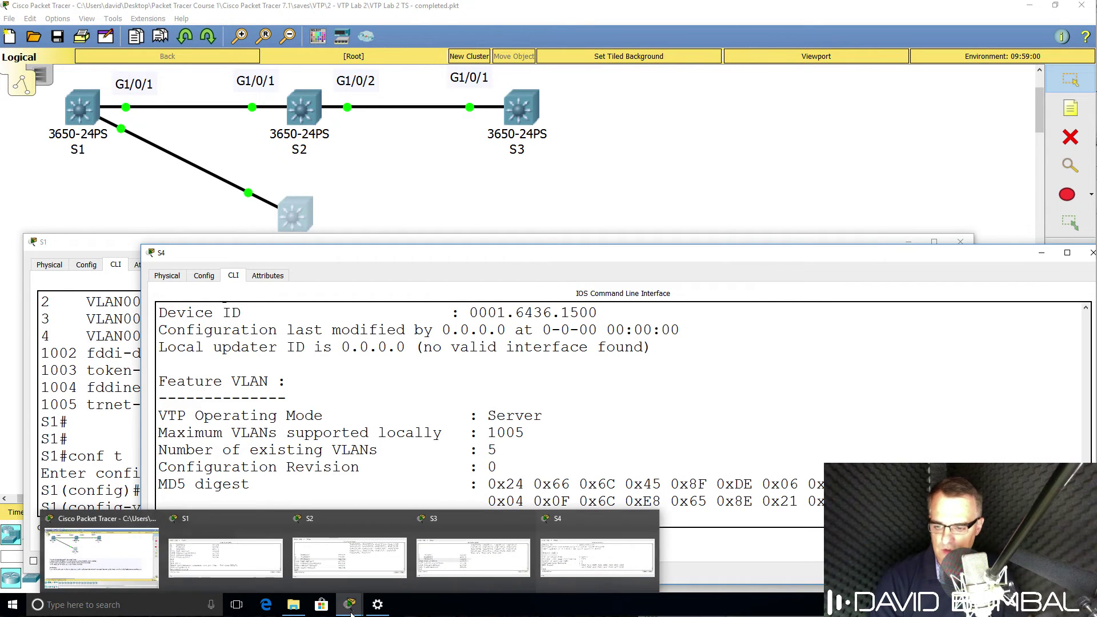
left_click(279, 569)
type("end")
key("Return")
key("Return")
key("Return")
Step: Run show vtp status on S1 and enlarge the window to show the full output
type("sho")
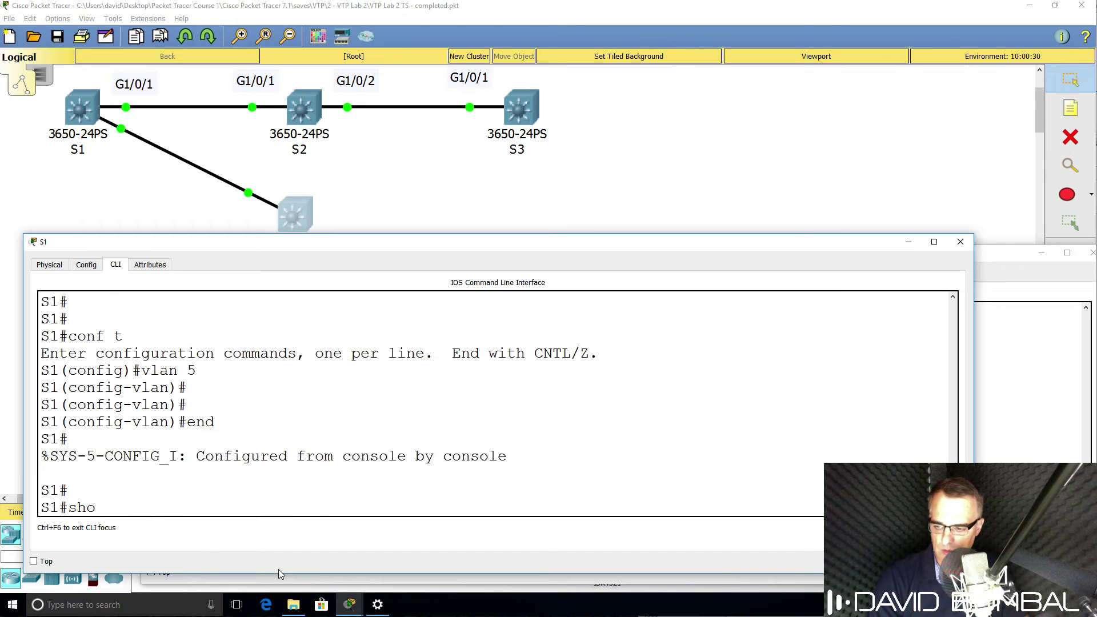
type("w vtp status")
key("Return")
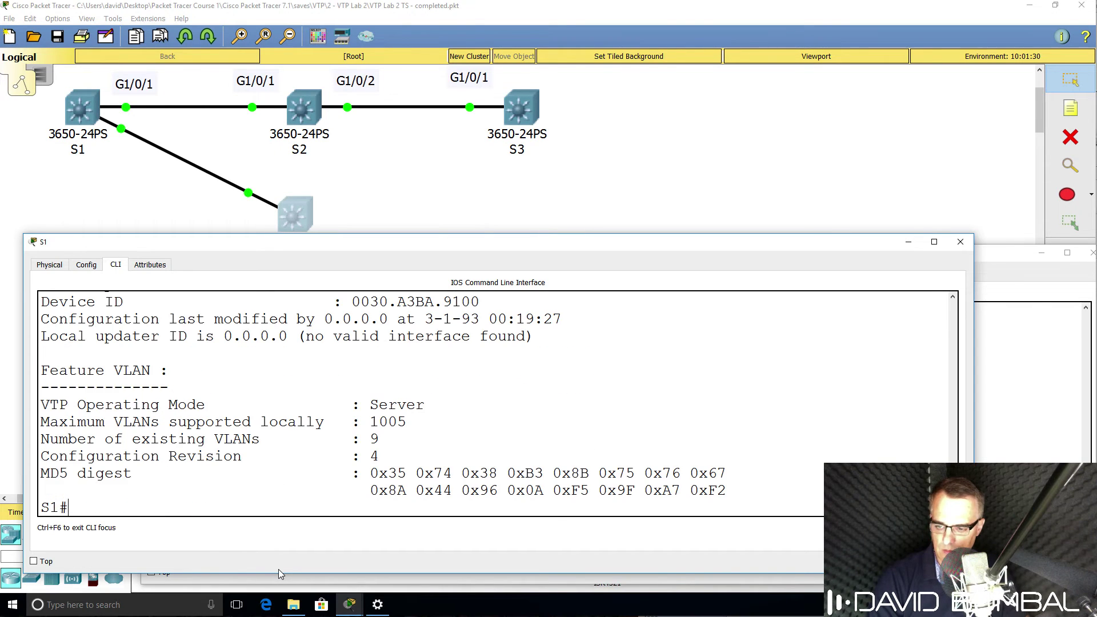
left_click_drag(124, 236, 123, 27)
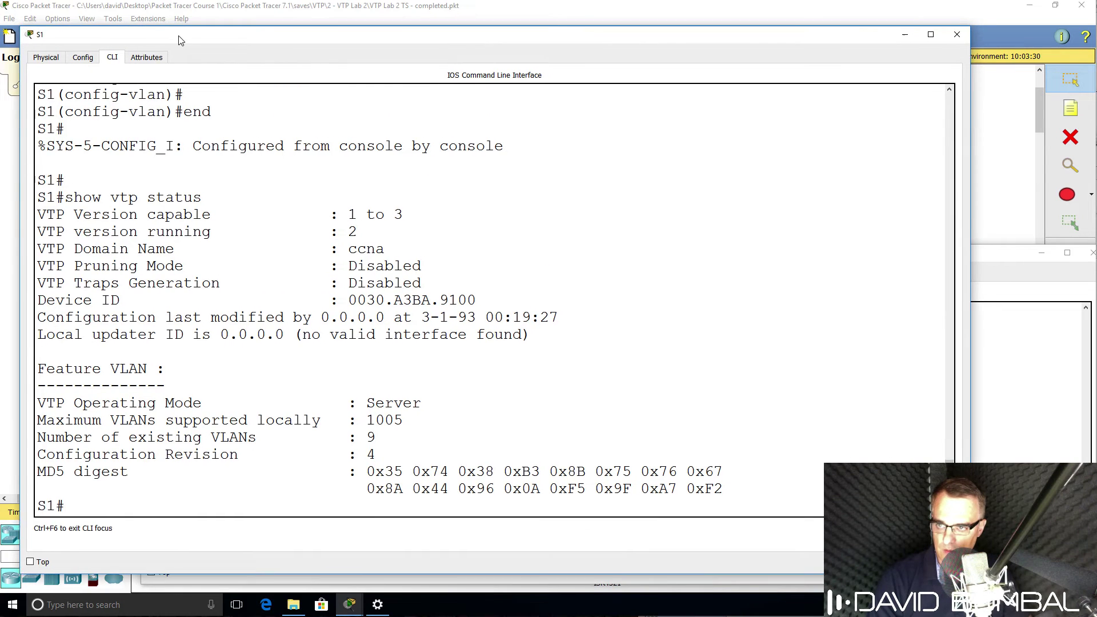
Step: Place the S4 window beside S1 and compare their VTP versions, modes, VLAN counts and configuration revisions
mouse_move(350, 604)
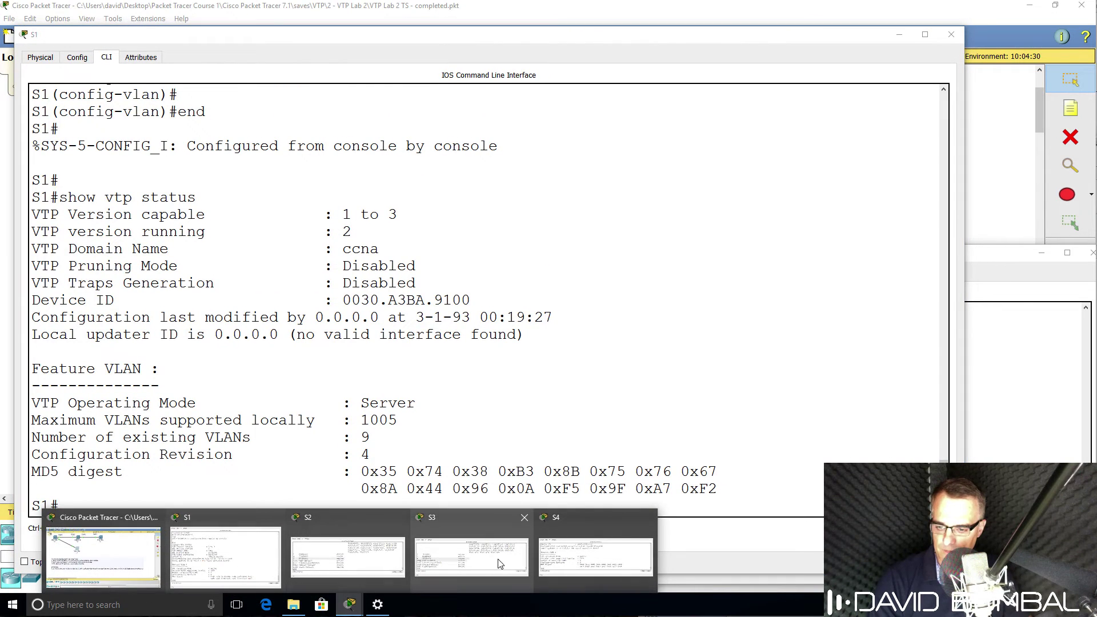
left_click(553, 553)
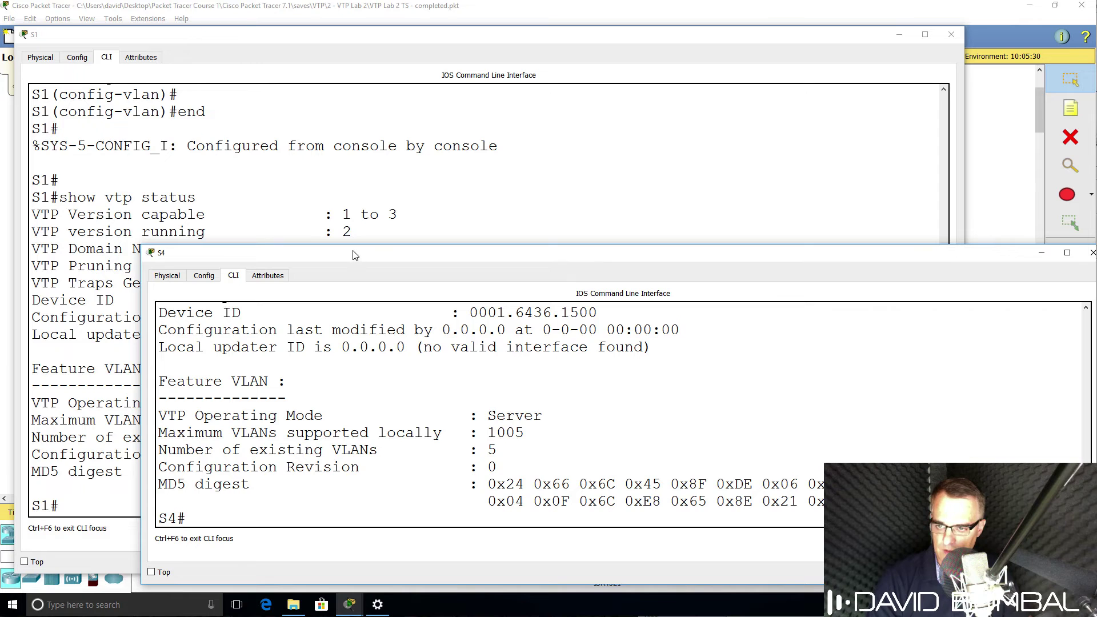
left_click_drag(351, 247, 655, 25)
key("Return")
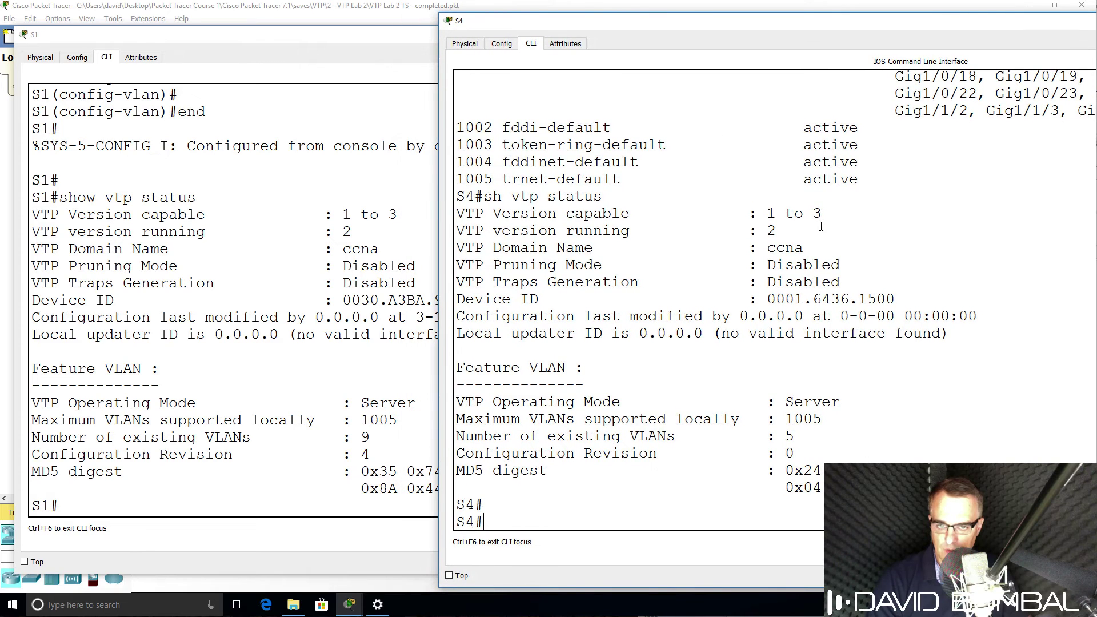
left_click_drag(815, 216, 476, 196)
left_click_drag(766, 230, 513, 234)
left_click_drag(457, 264, 470, 436)
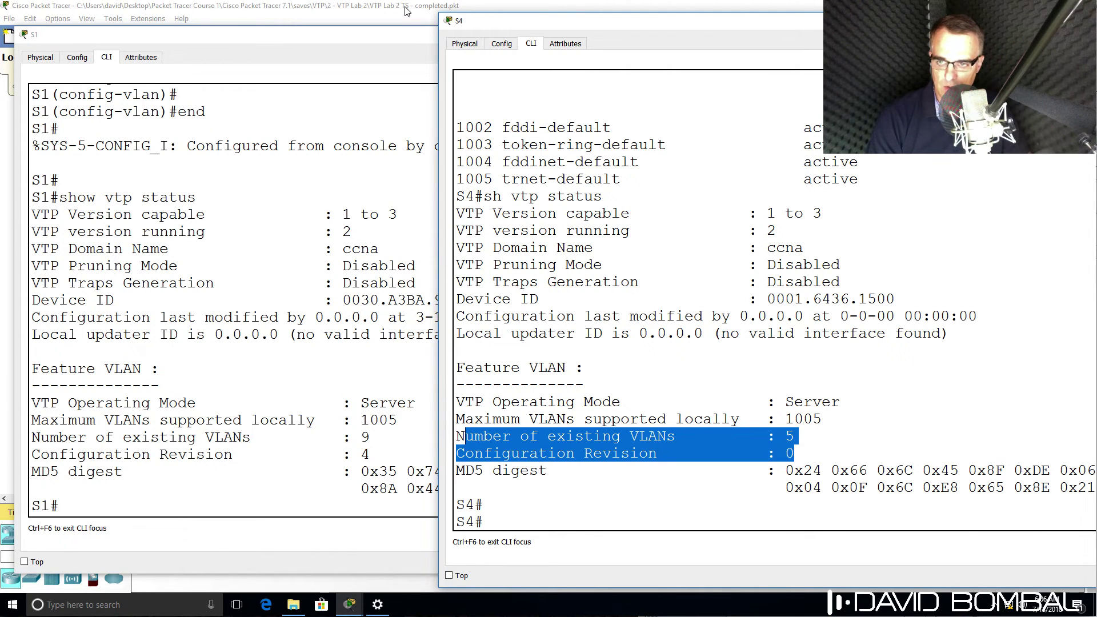
Step: Reposition the S1 and S4 windows and examine the MD5 digest in each VTP status output
double_click(402, 35)
left_click_drag(403, 35, 114, 36)
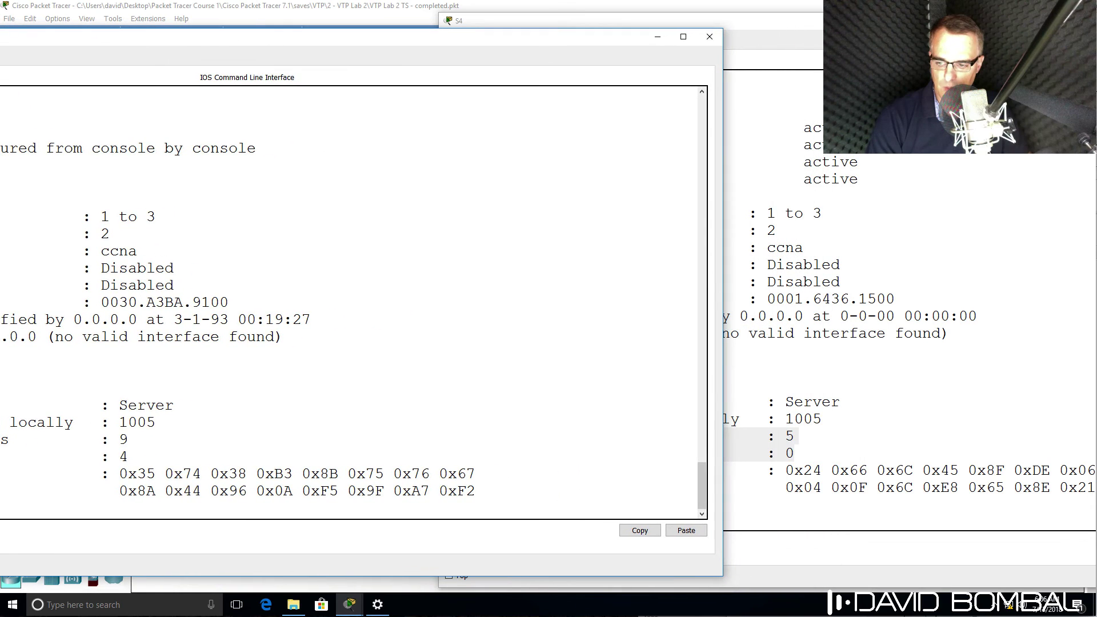
left_click_drag(485, 500, 81, 475)
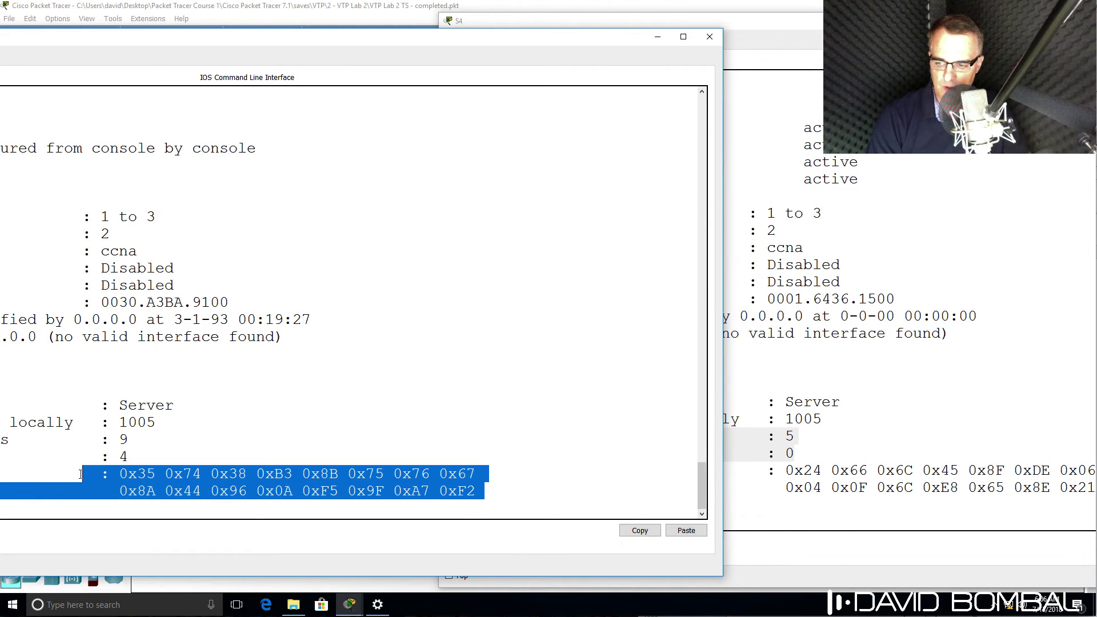
left_click(844, 404)
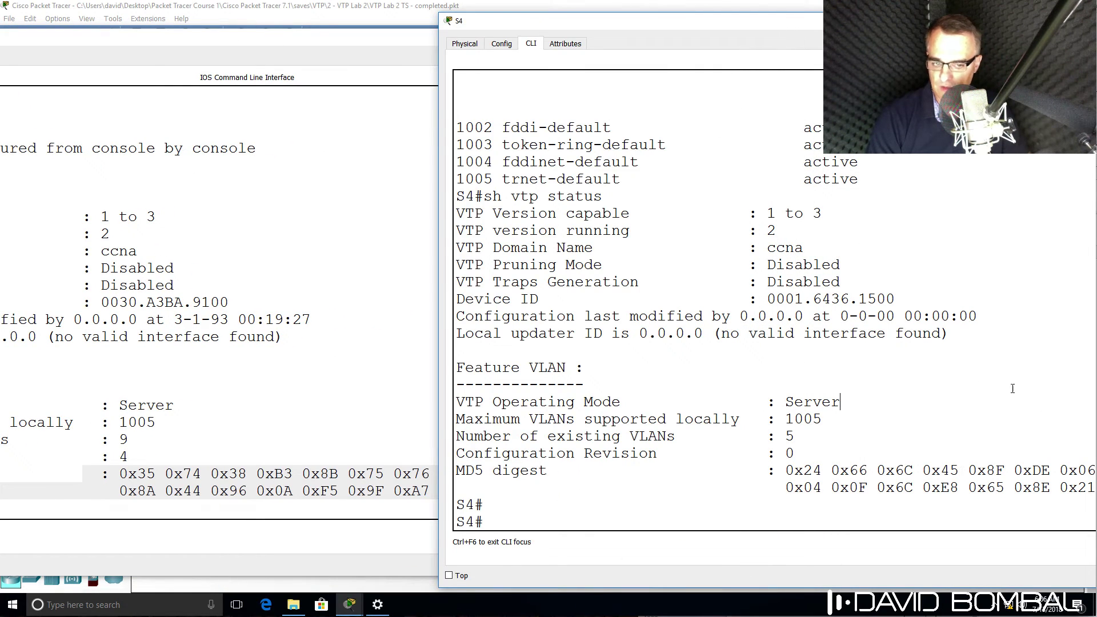
left_click_drag(639, 22, 539, 24)
left_click_drag(1041, 471, 358, 473)
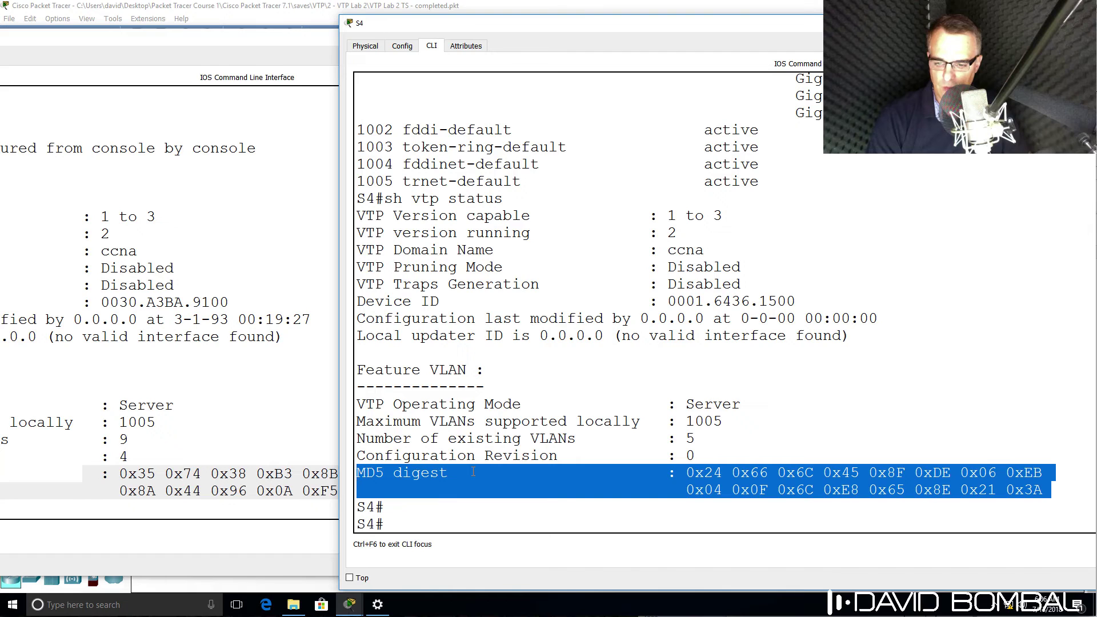
Step: Compare the first MD5 digest byte on S4 and S1, then check the last byte on S1
left_click_drag(686, 469, 721, 479)
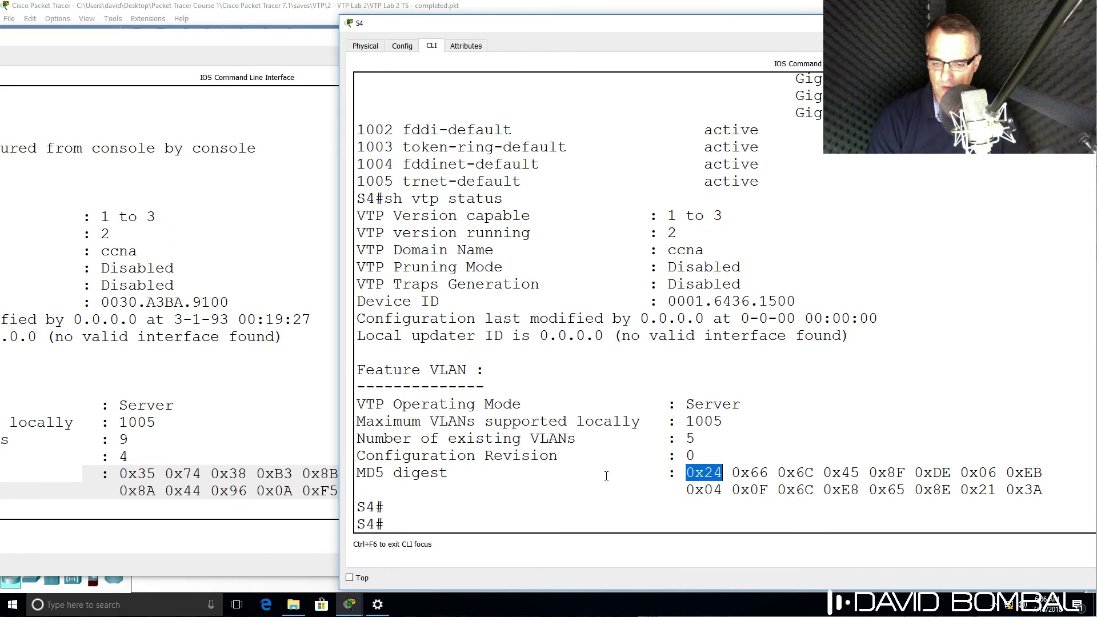
left_click(94, 463)
left_click_drag(127, 474, 166, 475)
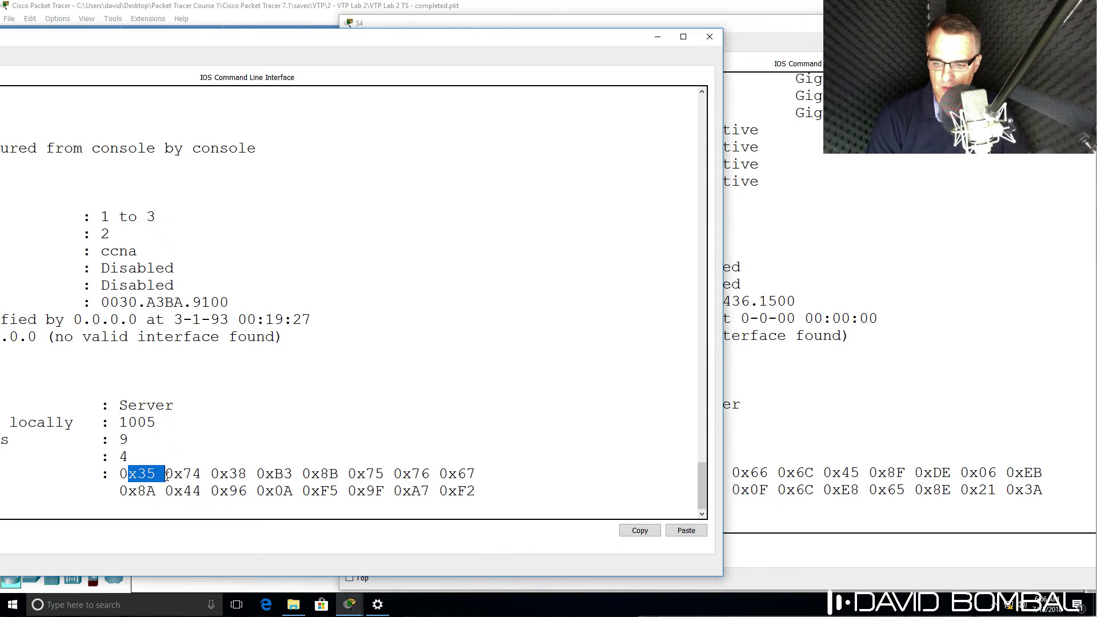
left_click_drag(439, 490, 477, 490)
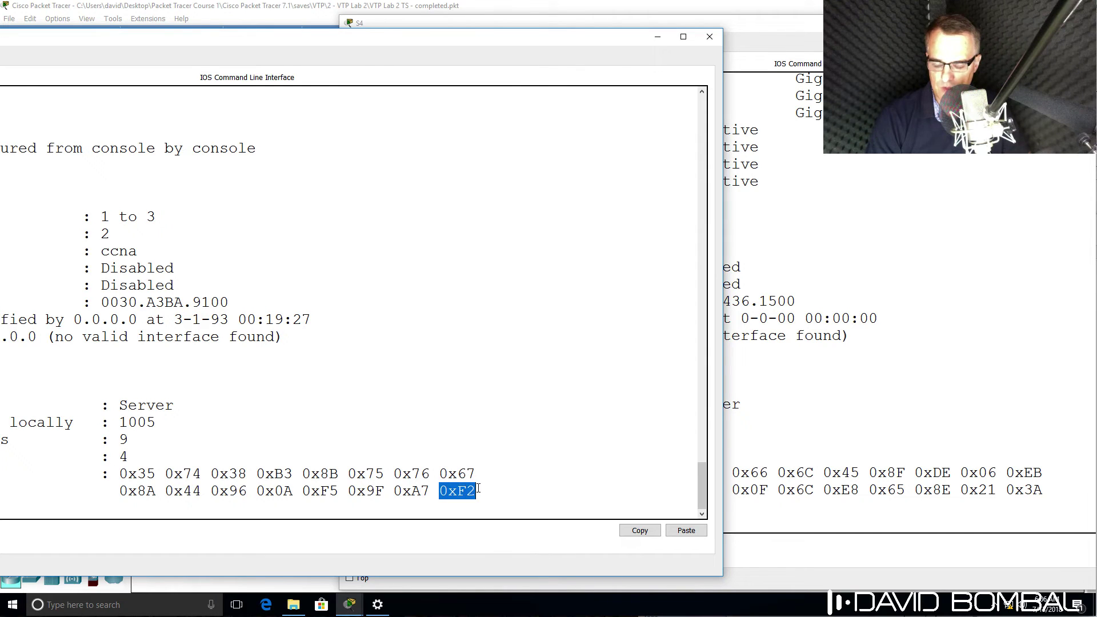
Step: Check the last MD5 digest byte on S4 and move the S4 and S1 windows below the topology links
left_click_drag(1007, 490, 1050, 490)
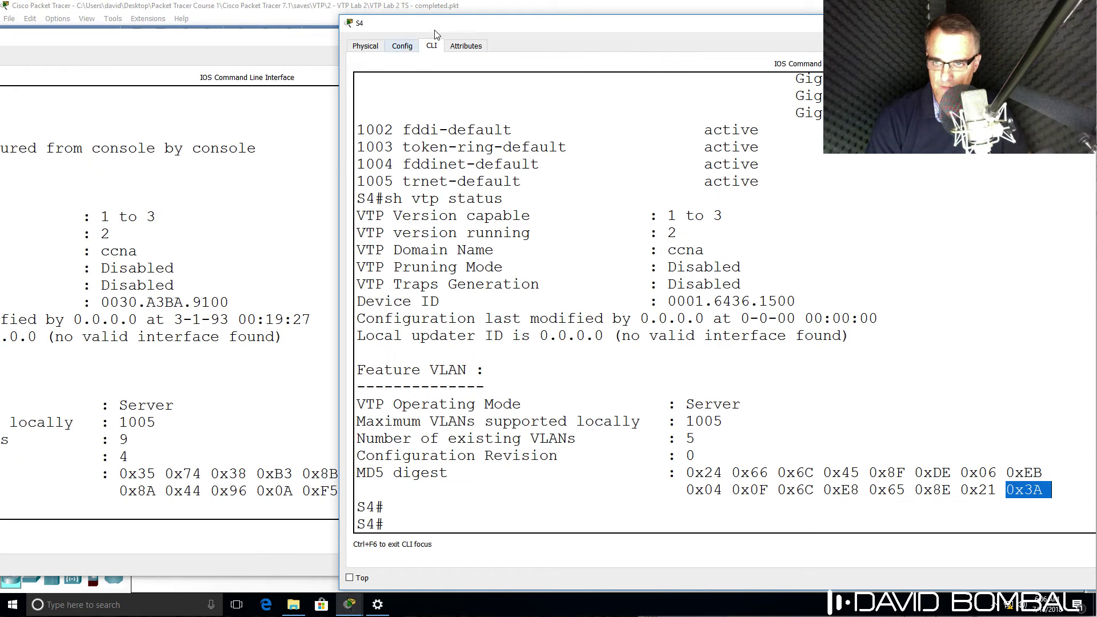
left_click_drag(340, 16, 159, 261)
left_click_drag(295, 273, 176, 282)
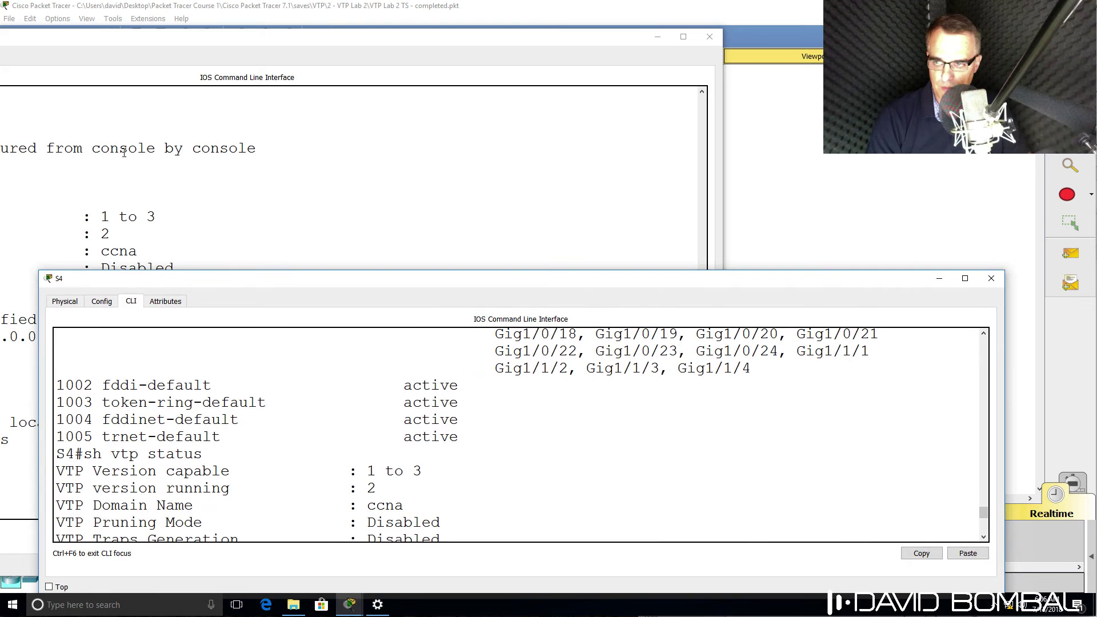
left_click_drag(100, 42, 341, 268)
Step: List the available show vtp options on S1 and run show vtp password
key("Return")
key("Return")
key("Return")
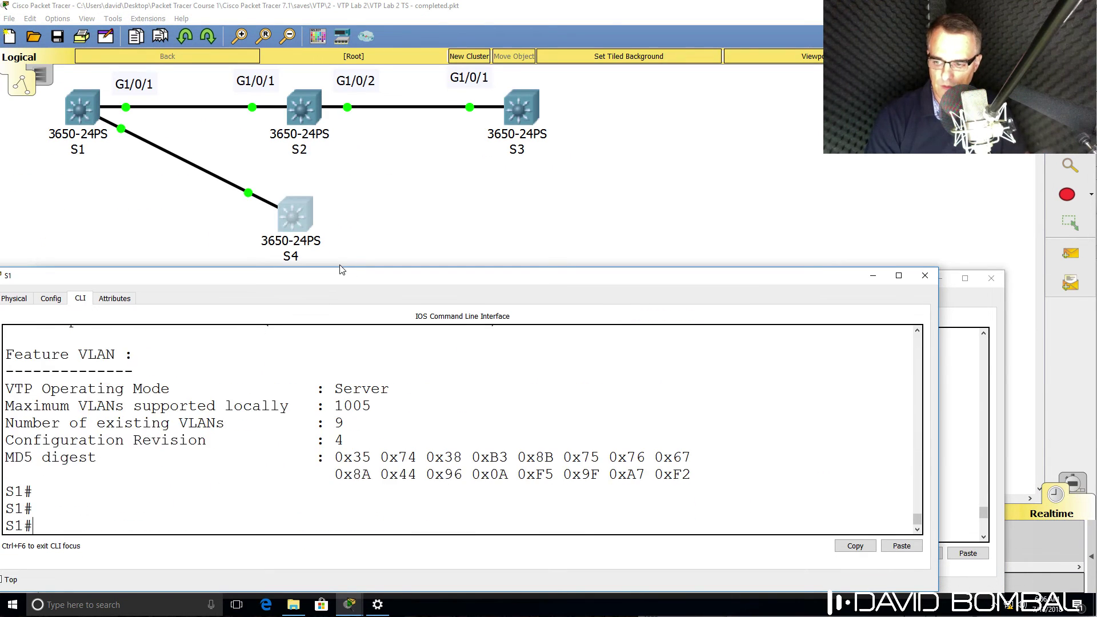
type("show vtp")
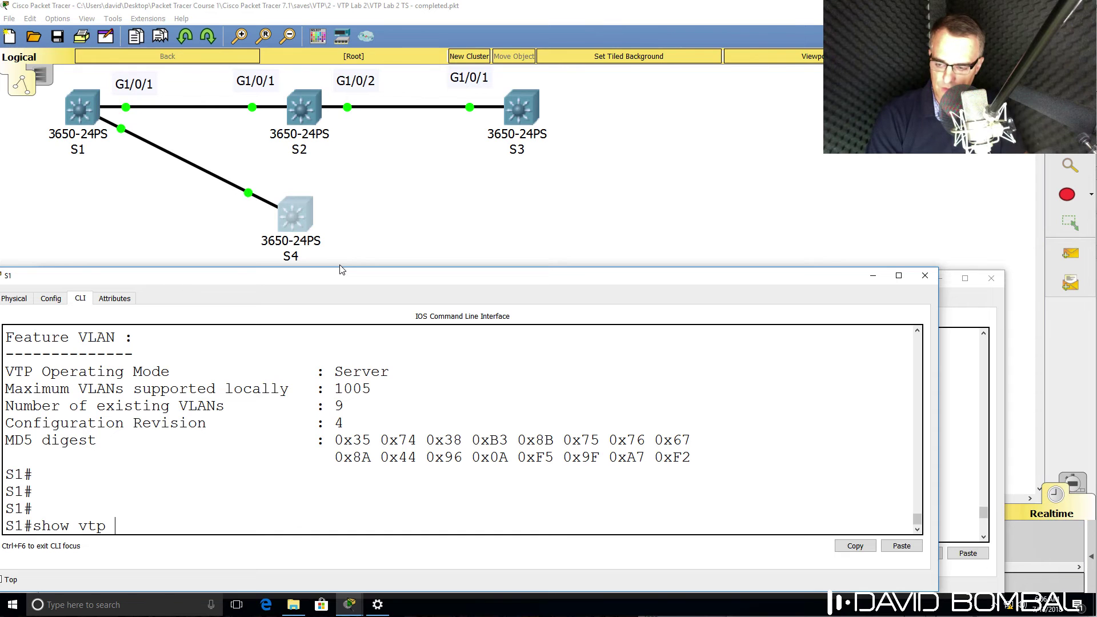
type(" ?pas")
key("Tab")
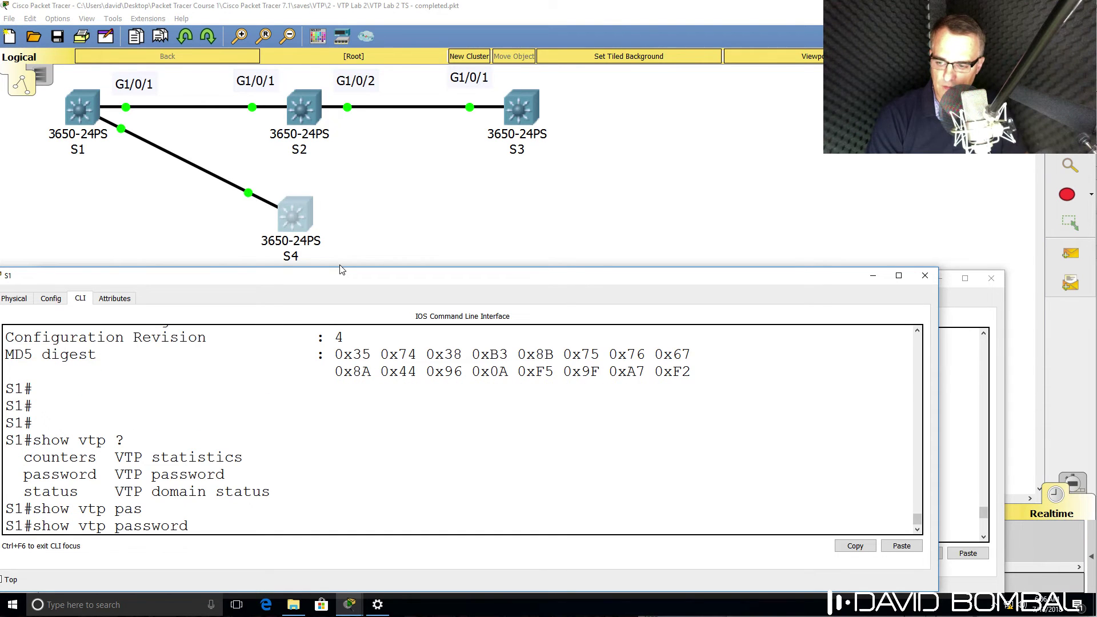
key("Return")
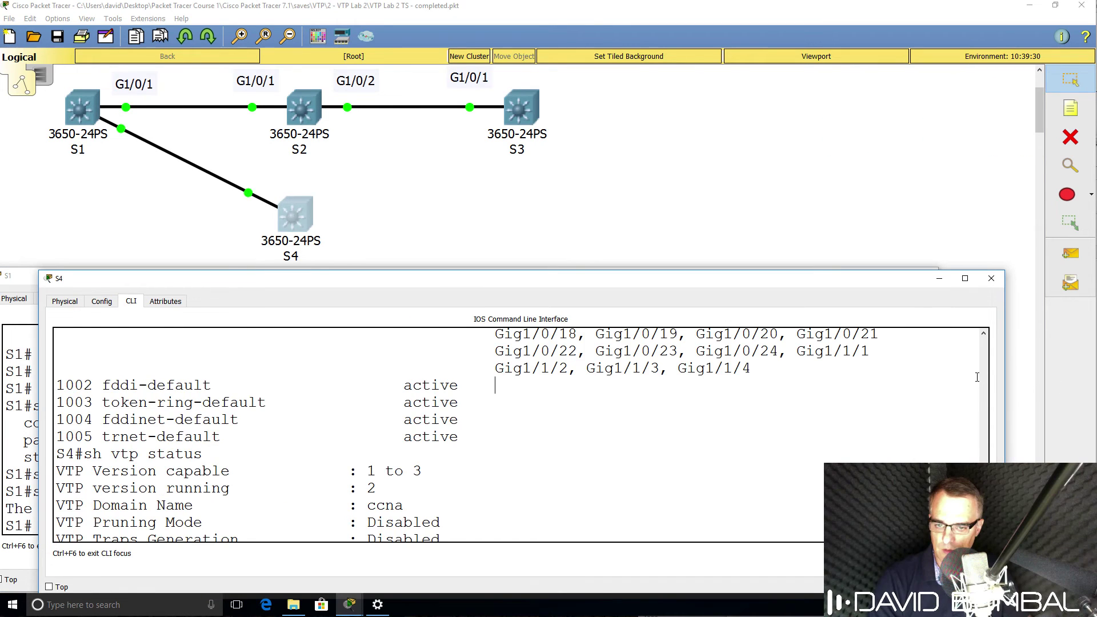
Step: Run show vtp password on S4 and examine the VTP password line
key("Return")
type("shpw")
key("BackSpace")
key("BackSpace")
type("ow vtp")
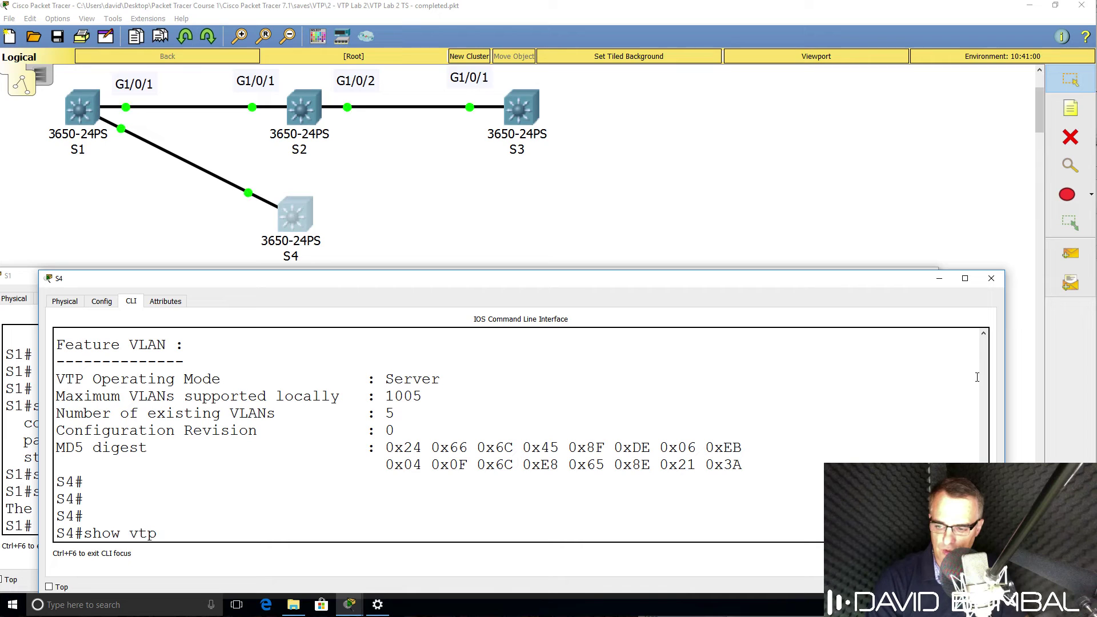
type(" p")
key("Tab")
key("Return")
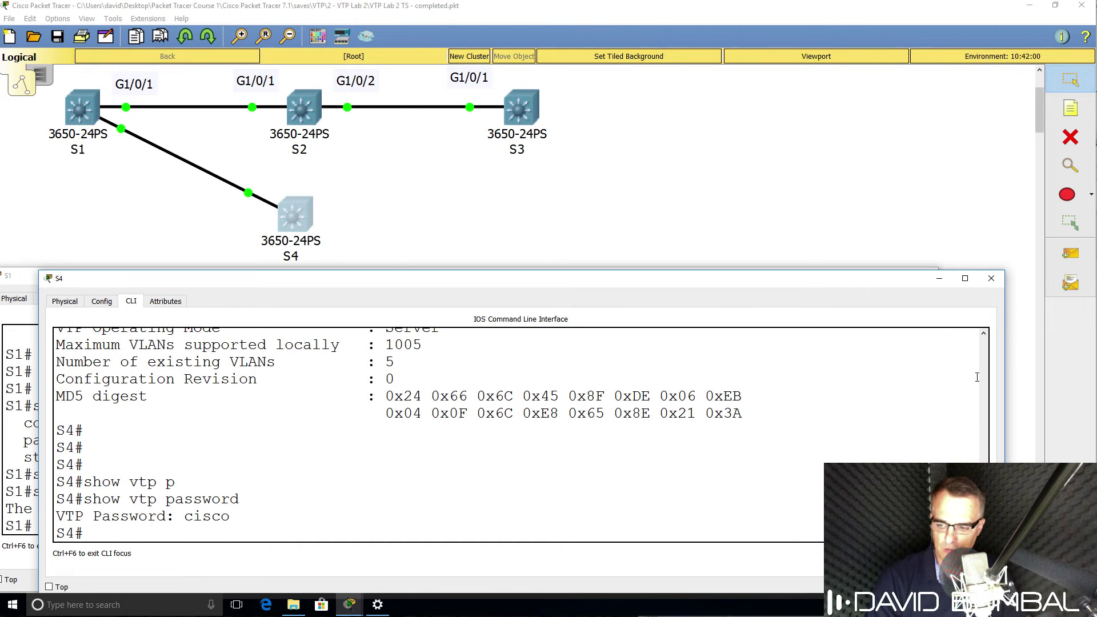
left_click_drag(230, 516, 10, 508)
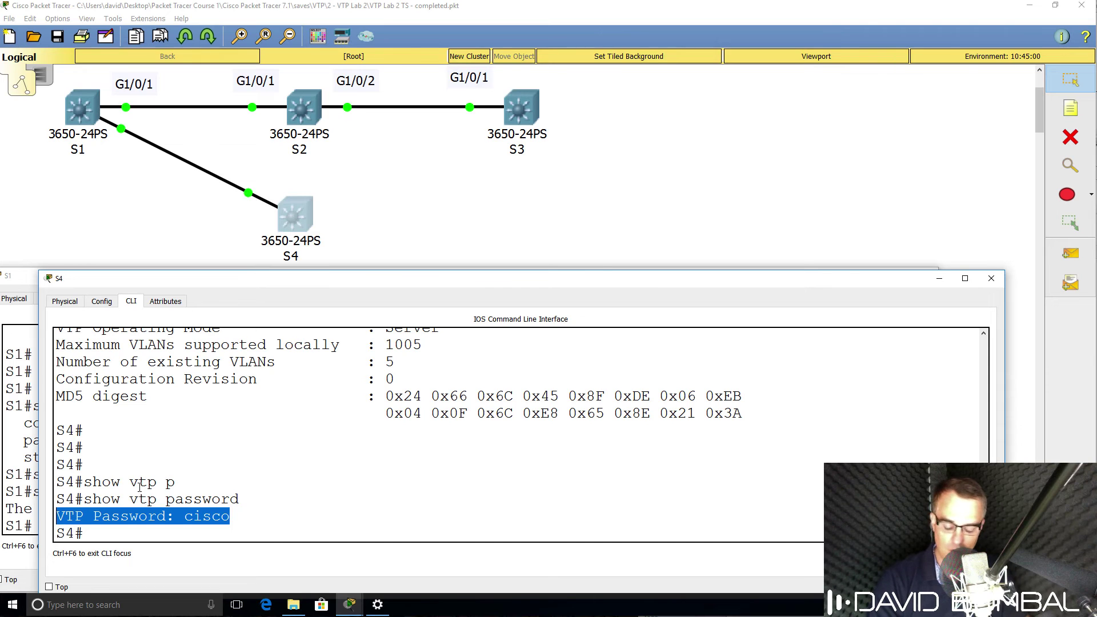
Step: Remove the VTP password on S4 with no vtp password in global configuration mode and return to privileged mode
type("conf t")
key("Return")
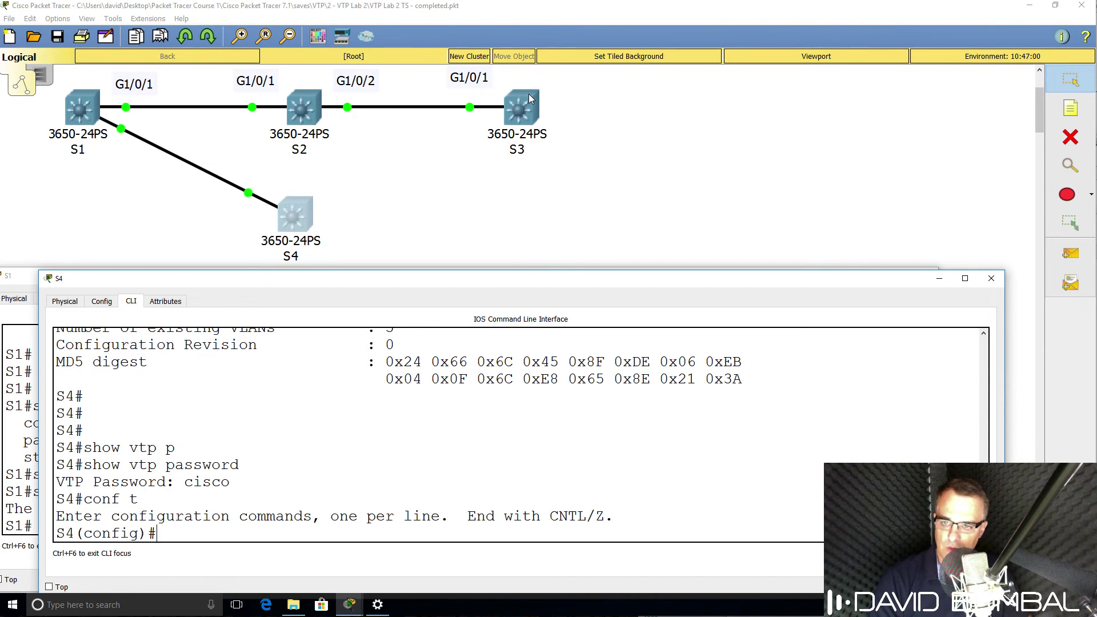
type("no vtp p")
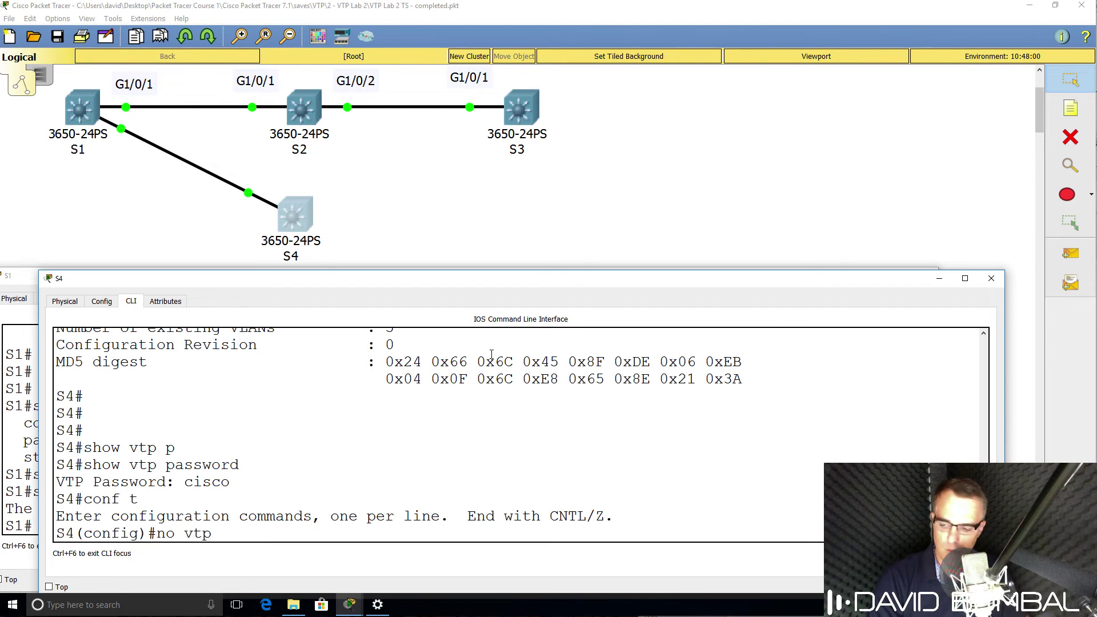
key("Tab")
type("?")
key("Return")
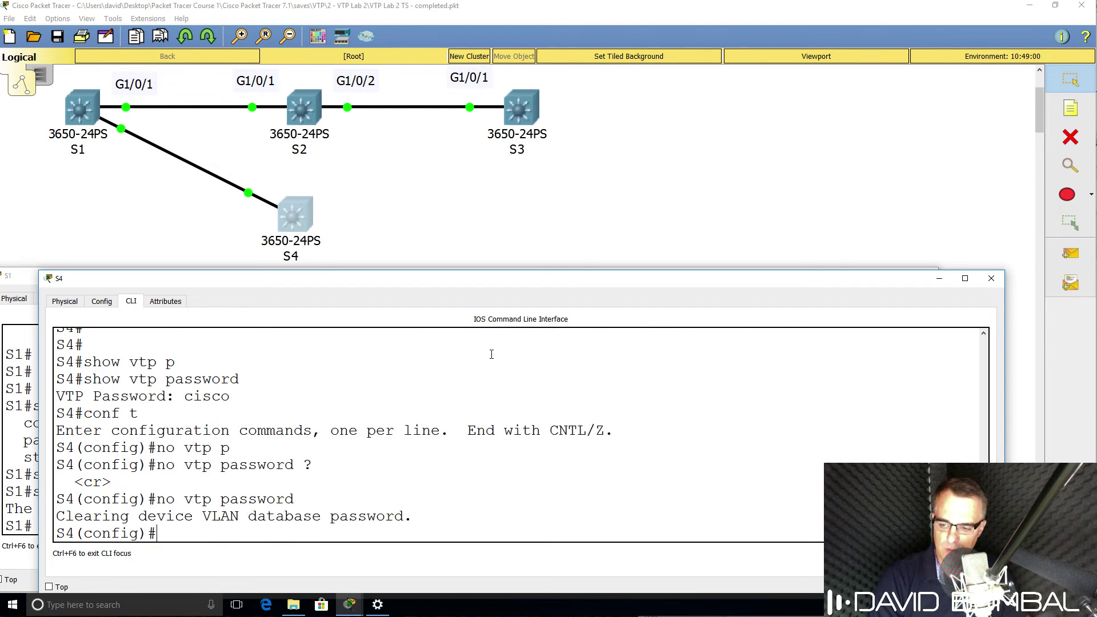
type("end")
key("Return")
Step: Run show vtp password and show vtp status on S4 and check the configuration revision
key("Up")
key("Up")
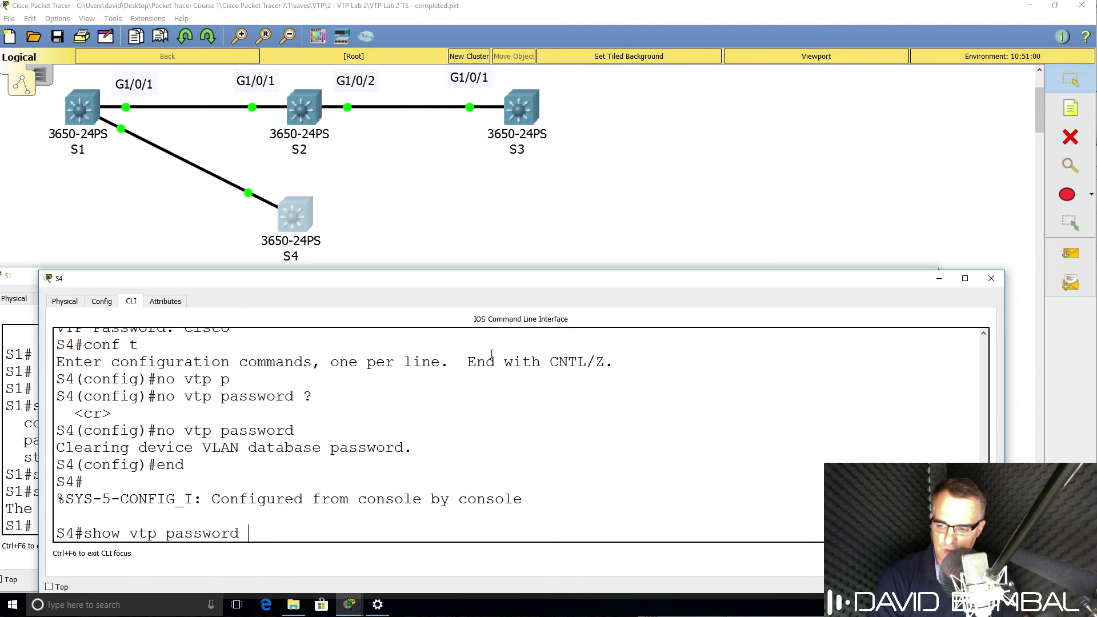
key("Return")
type("s")
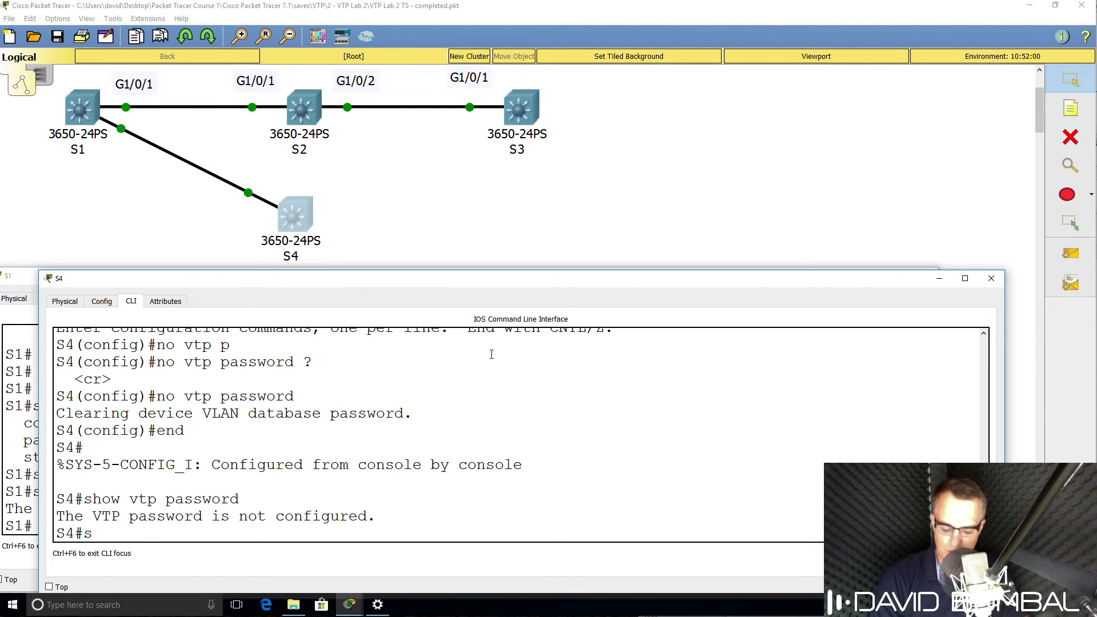
type("h vtp status")
key("Tab")
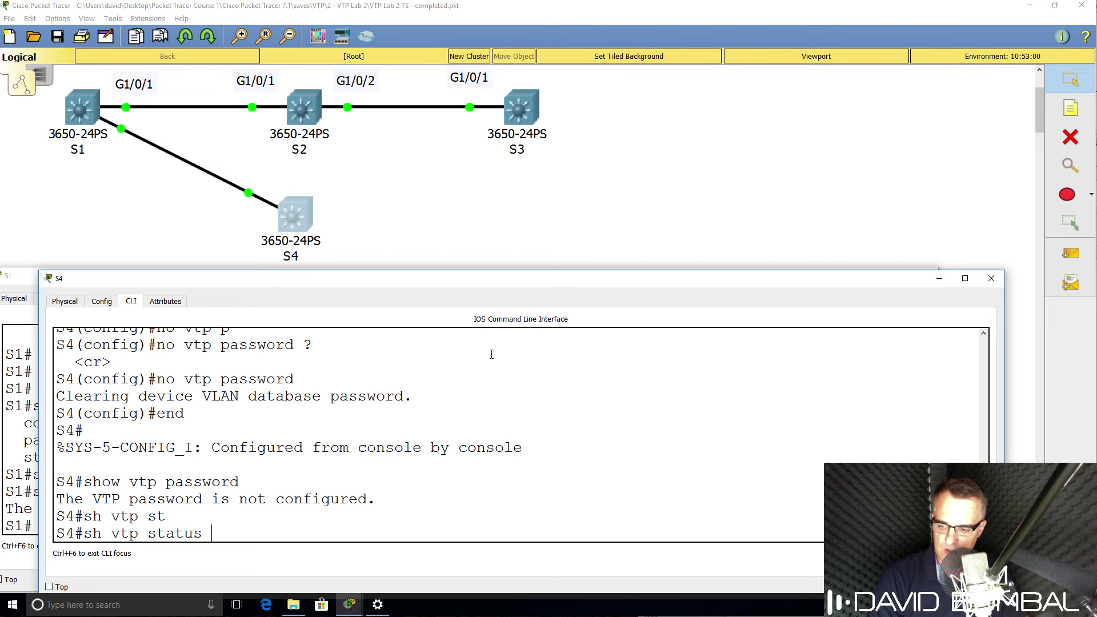
key("Return")
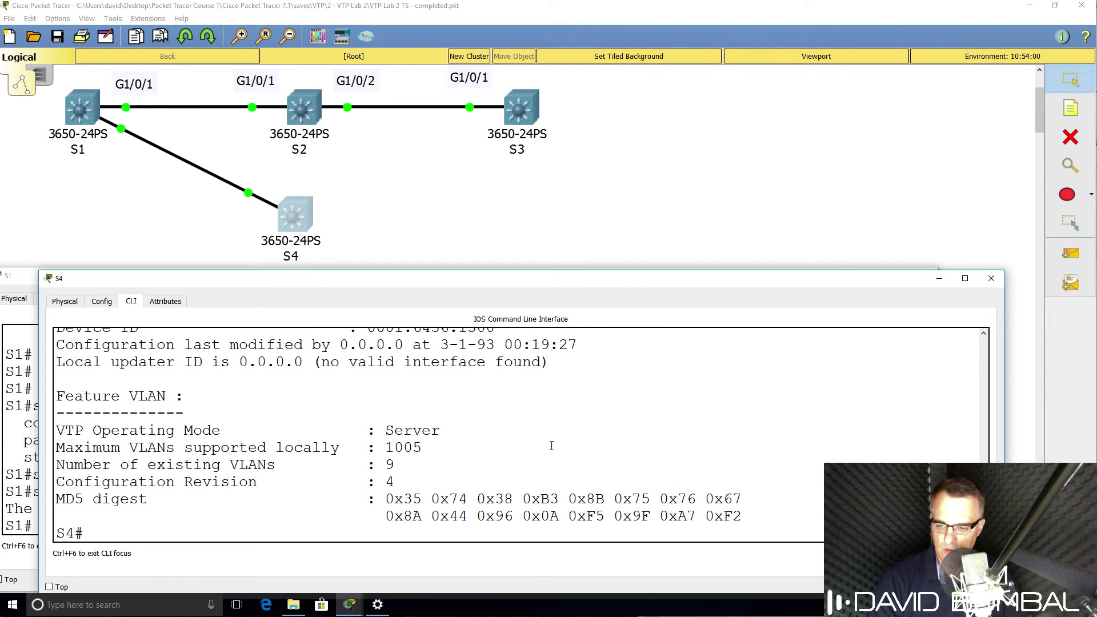
left_click_drag(397, 485, 62, 482)
Step: Run show vlan brief on S4 and check for VLANs 2 to 5
type("sh vlan br")
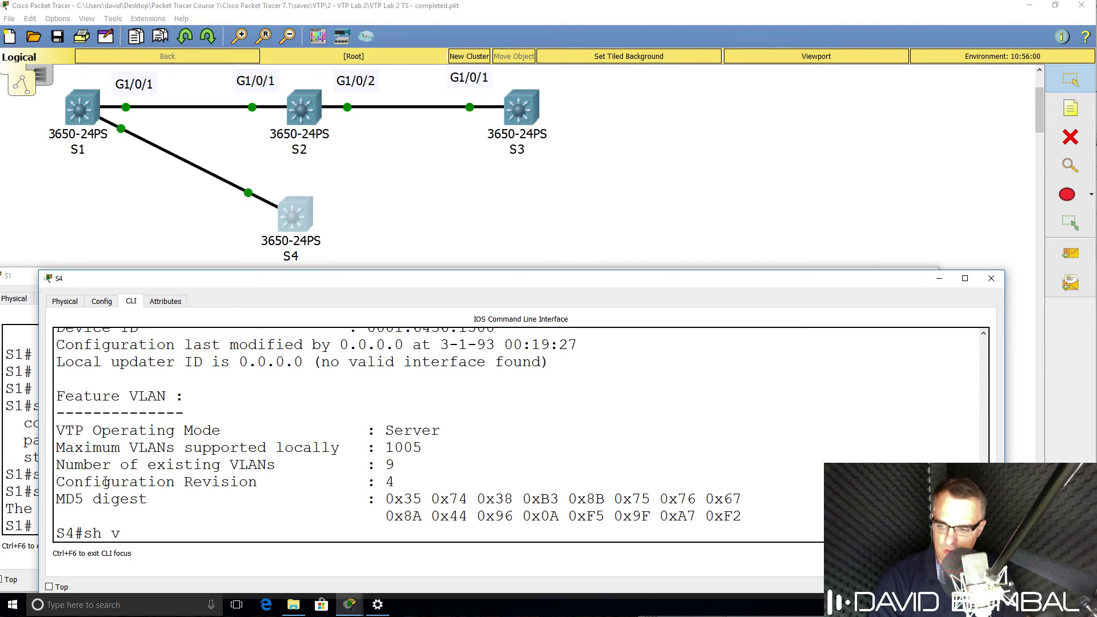
key("Tab")
key("Return")
left_click_drag(486, 447, 38, 402)
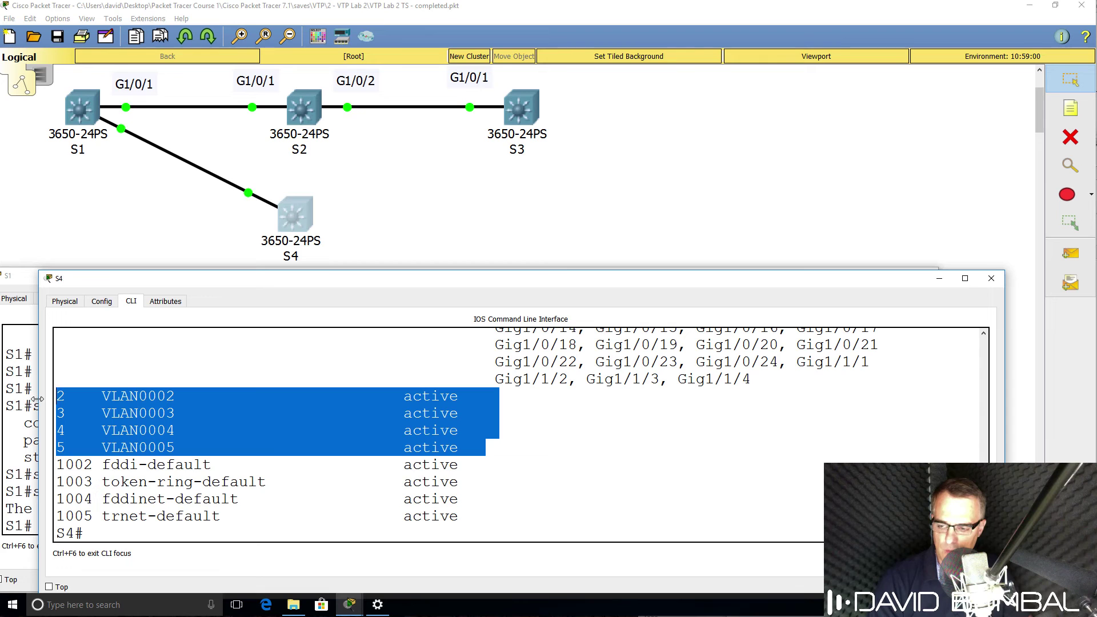
Step: Create VLAN 10 on S1 in global configuration mode and return to privileged mode
left_click_drag(174, 281, 321, 268)
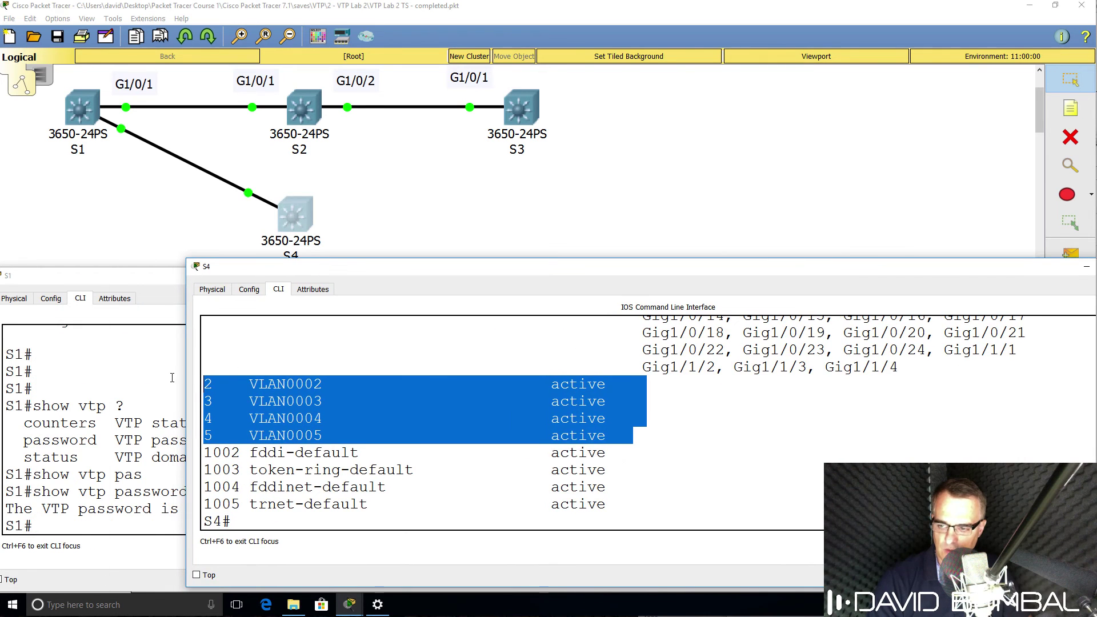
left_click(131, 381)
type("conf t")
key("Return")
type("v")
key("BackSpace")
key("BackSpace")
key("BackSpace")
key("BackSpace")
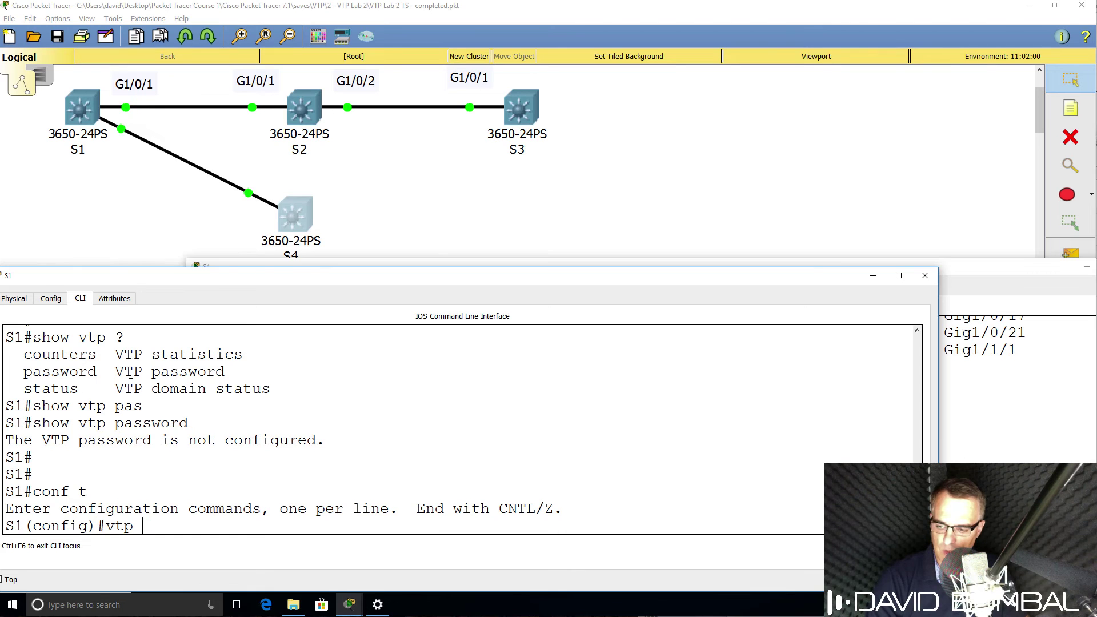
type("lan 10")
key("Return")
type("end")
key("Return")
key("Return")
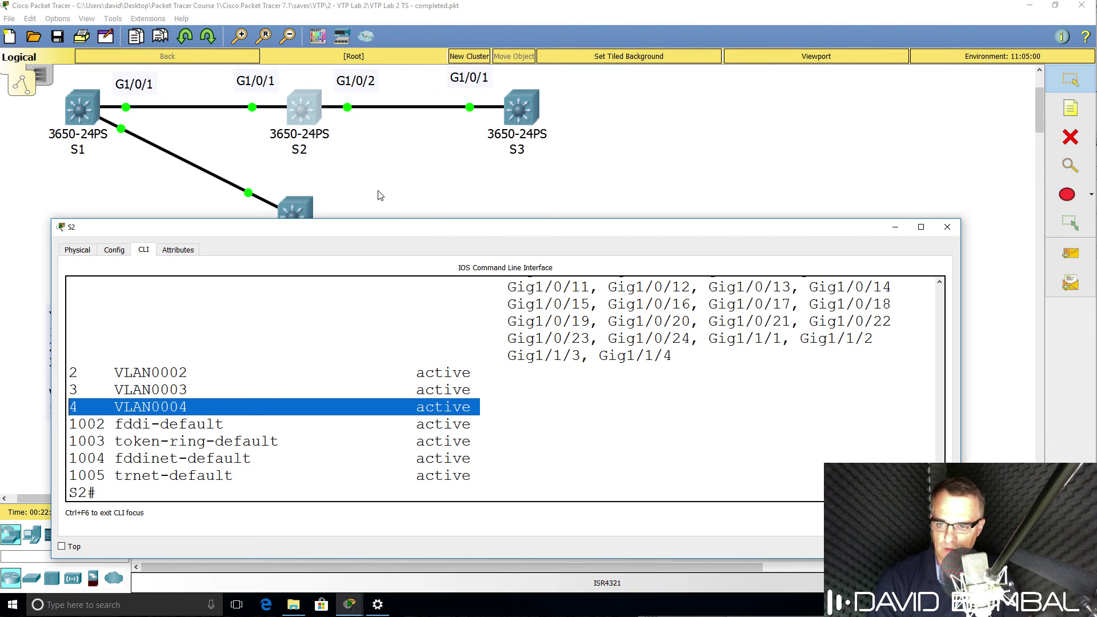
Step: Run show vlan brief on S2 again and check for VLAN 10
key("Up")
key("Return")
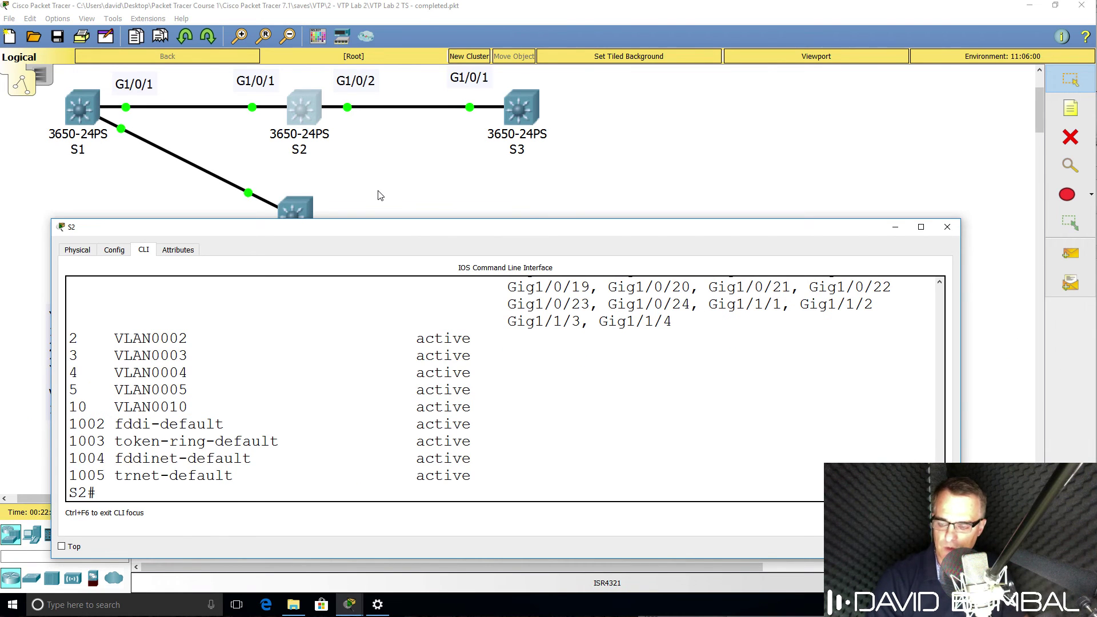
left_click_drag(477, 406, 50, 404)
Step: Switch to S3, run show vlan brief and check for VLANs 5 and 10
left_click(348, 604)
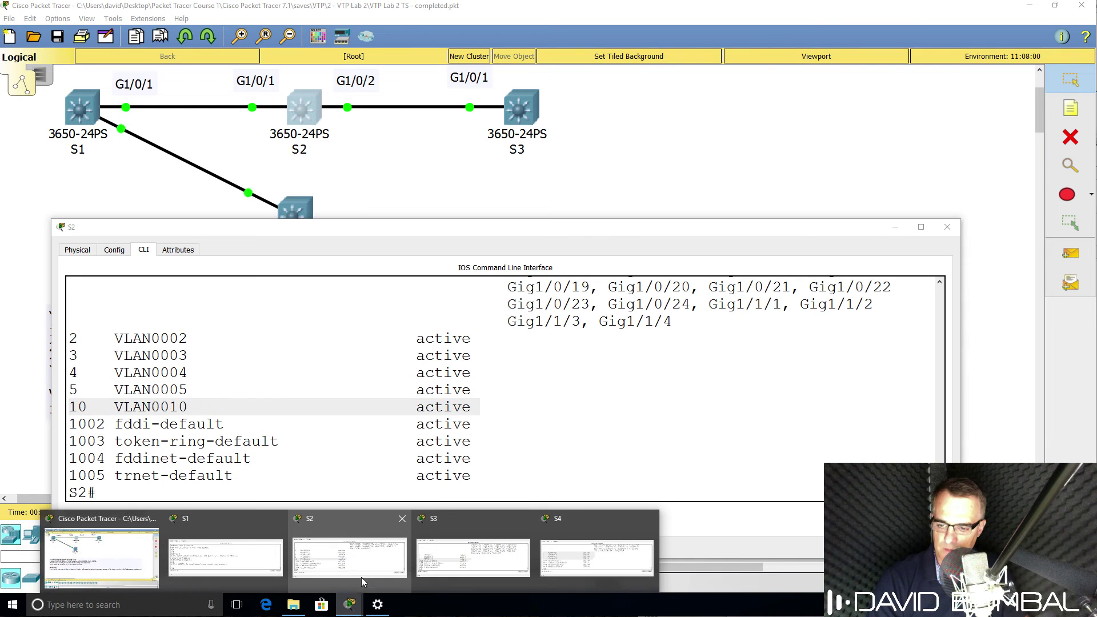
left_click(491, 532)
key("Return")
key("Return")
type("sh vlan br")
key("Return")
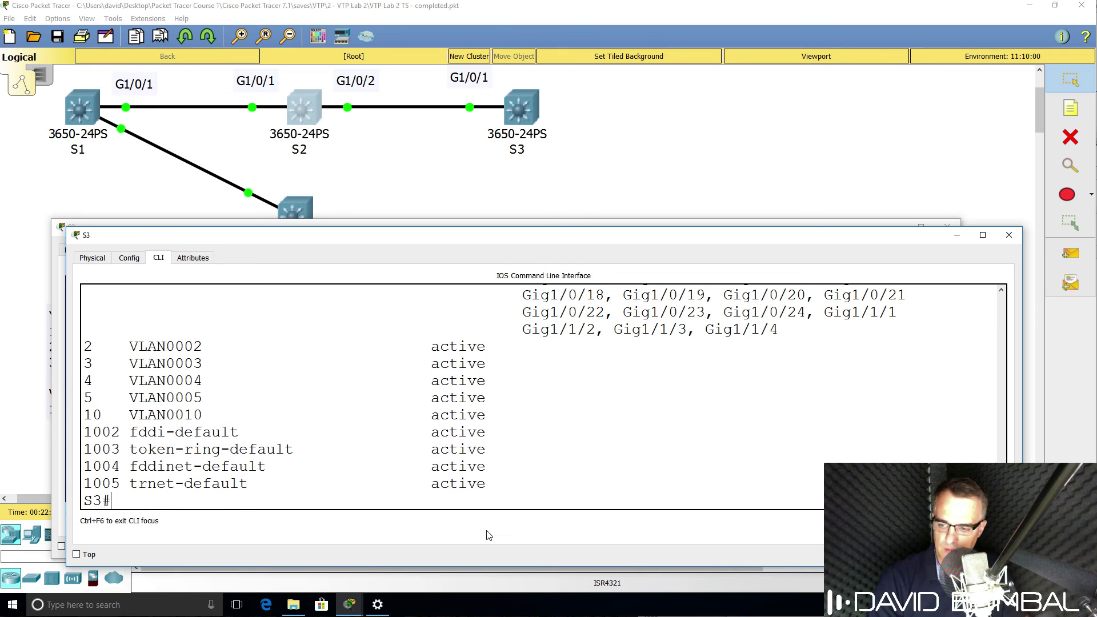
left_click_drag(497, 411, 2, 399)
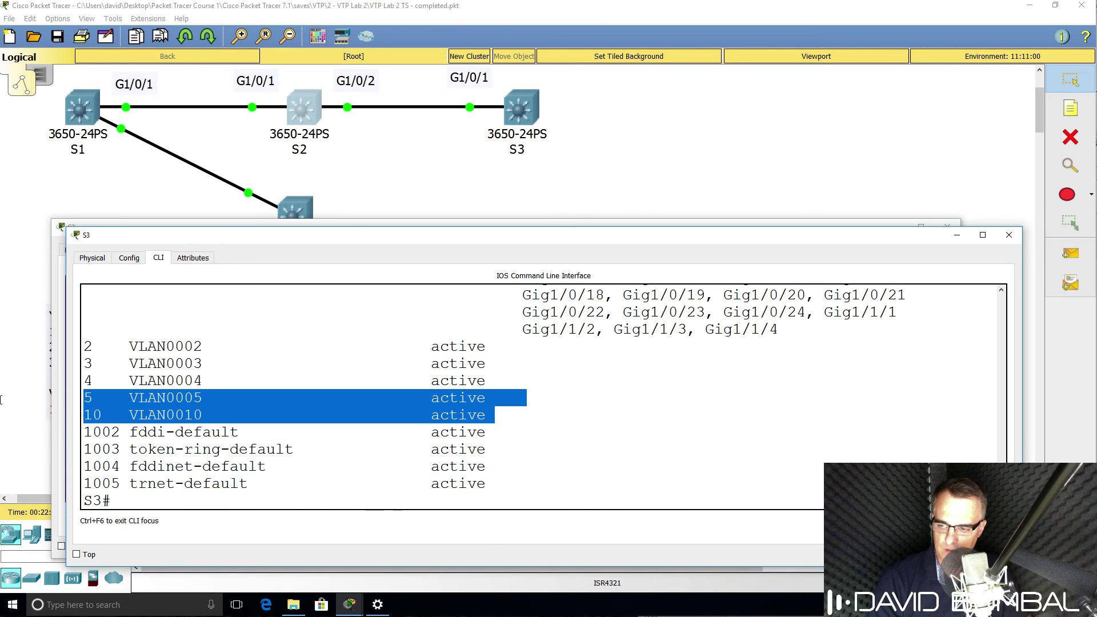
Step: Run show vlan brief on S4 to check for VLAN 10, and return to the topology and its task notes
left_click(350, 604)
left_click(597, 557)
left_click(409, 518)
type("show vlab ")
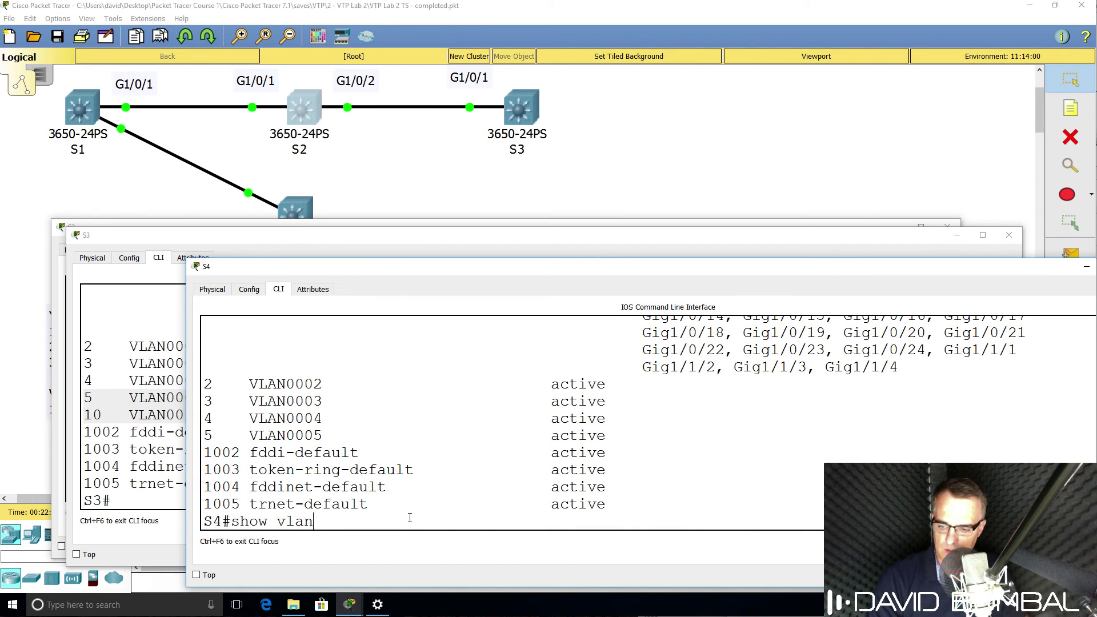
type(" br")
key("Tab")
key("Return")
left_click_drag(632, 450, 195, 430)
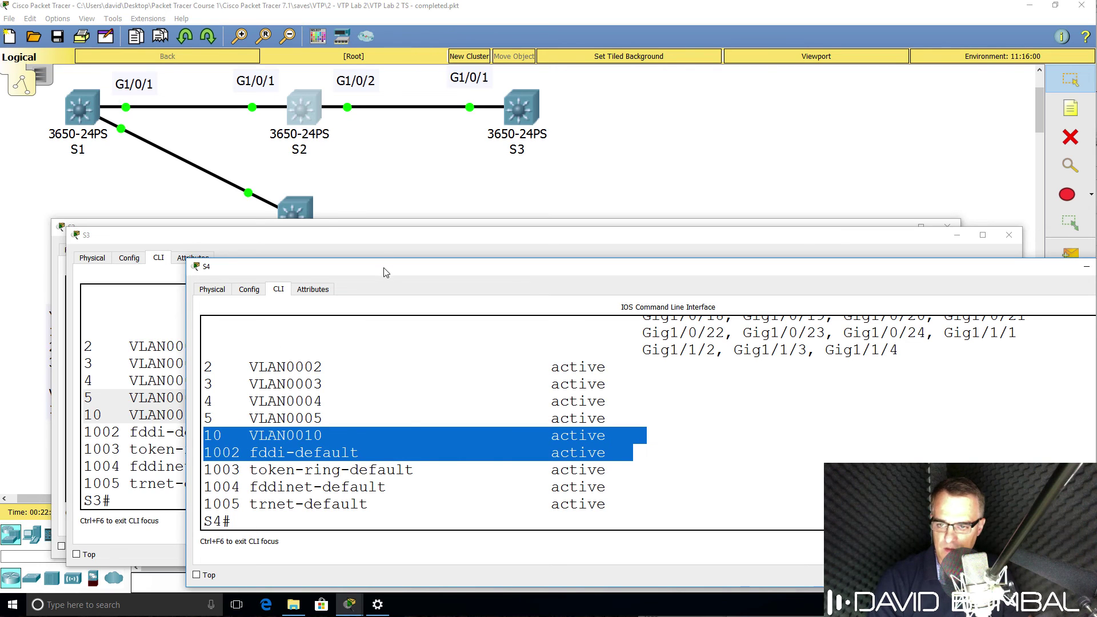
left_click(462, 178)
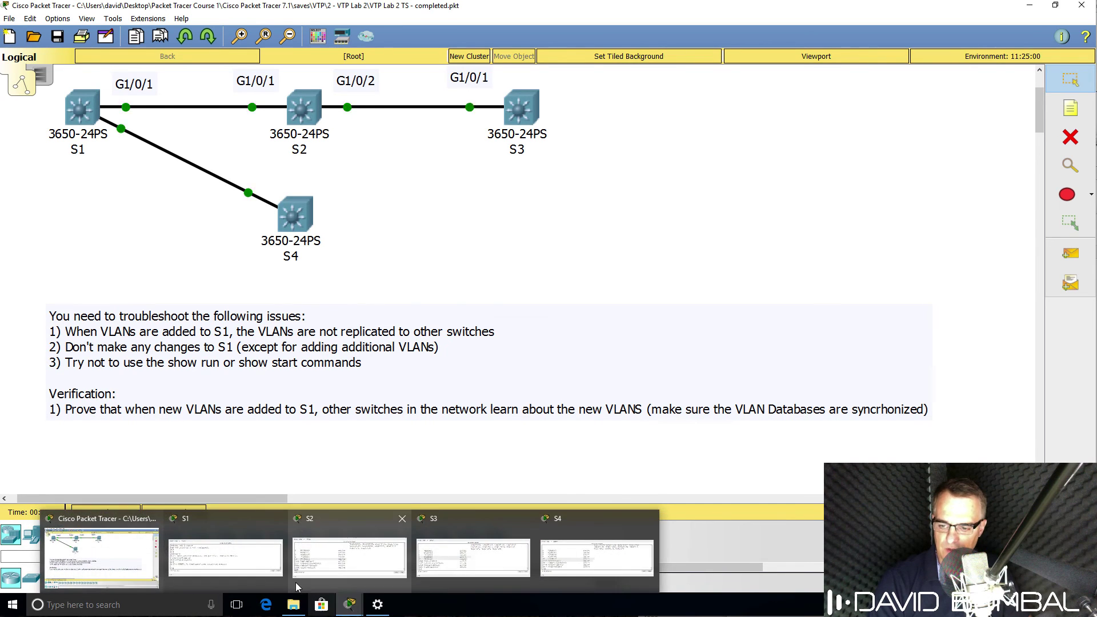
Step: Save the running configuration on S1 with wr
left_click(246, 566)
key("Return")
key("Return")
type("wr")
key("Return")
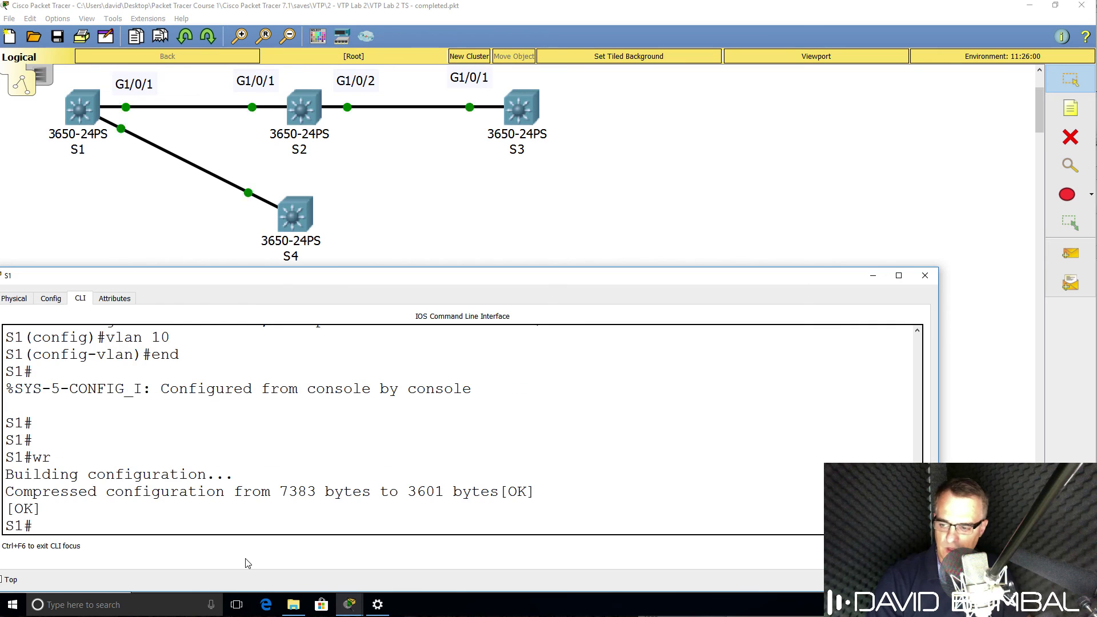
Step: Save the running configuration on S2 with wr
mouse_move(350, 605)
left_click(299, 550)
key("Return")
key("Return")
type("wr")
key("Return")
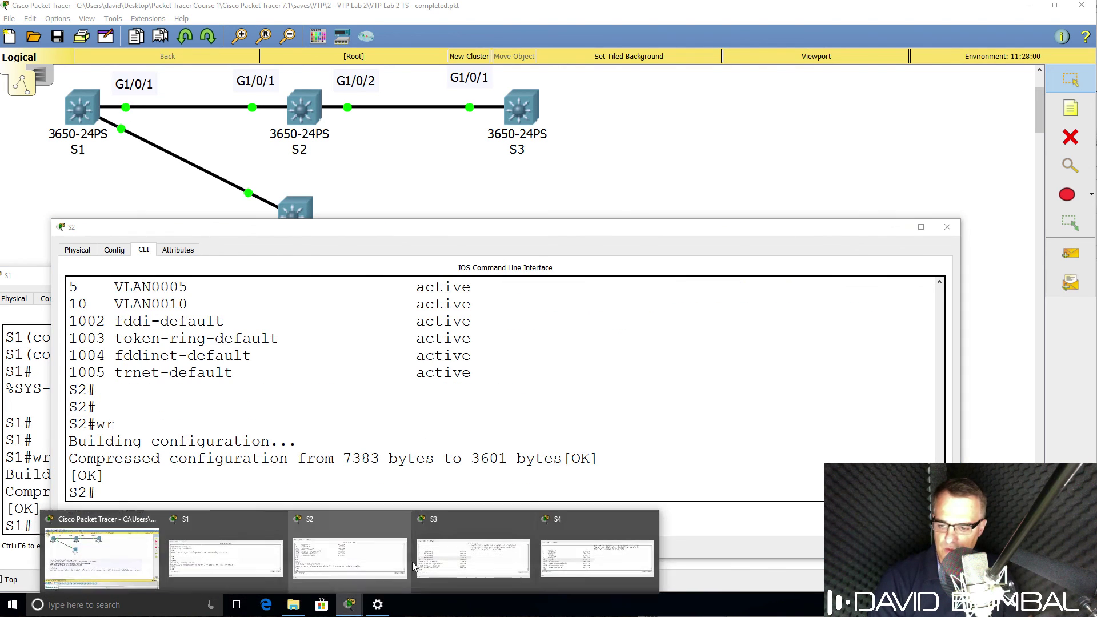
Step: Save the running configuration on S3 with wr
left_click(447, 556)
key("Return")
key("Return")
type("wr")
key("Return")
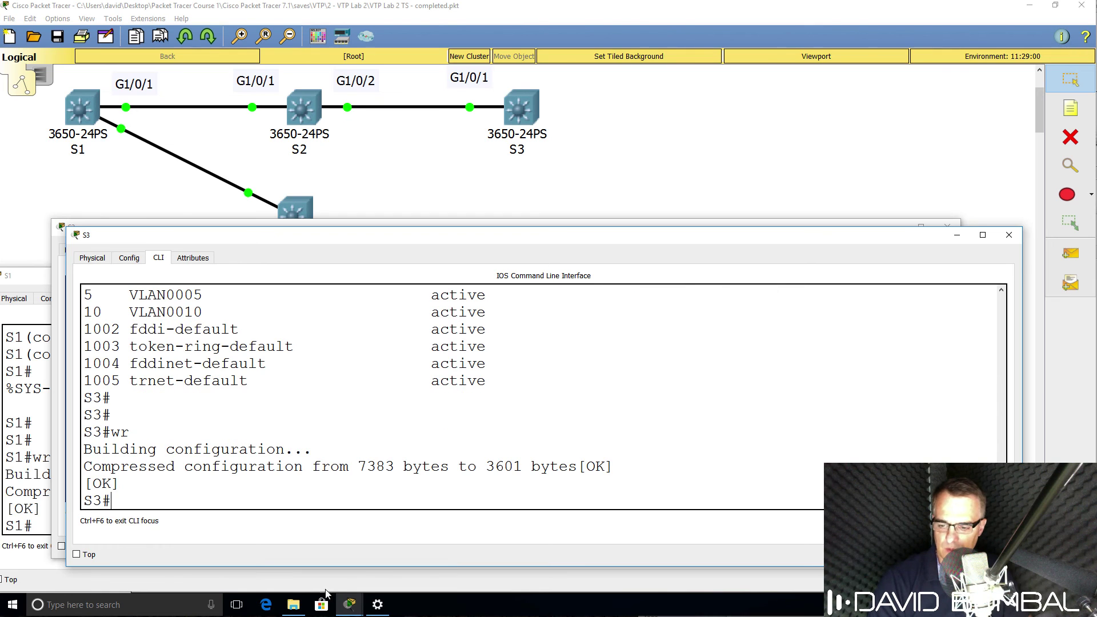
Step: Save the running configuration on S4 with wr
mouse_move(350, 605)
key("Return")
type("wr")
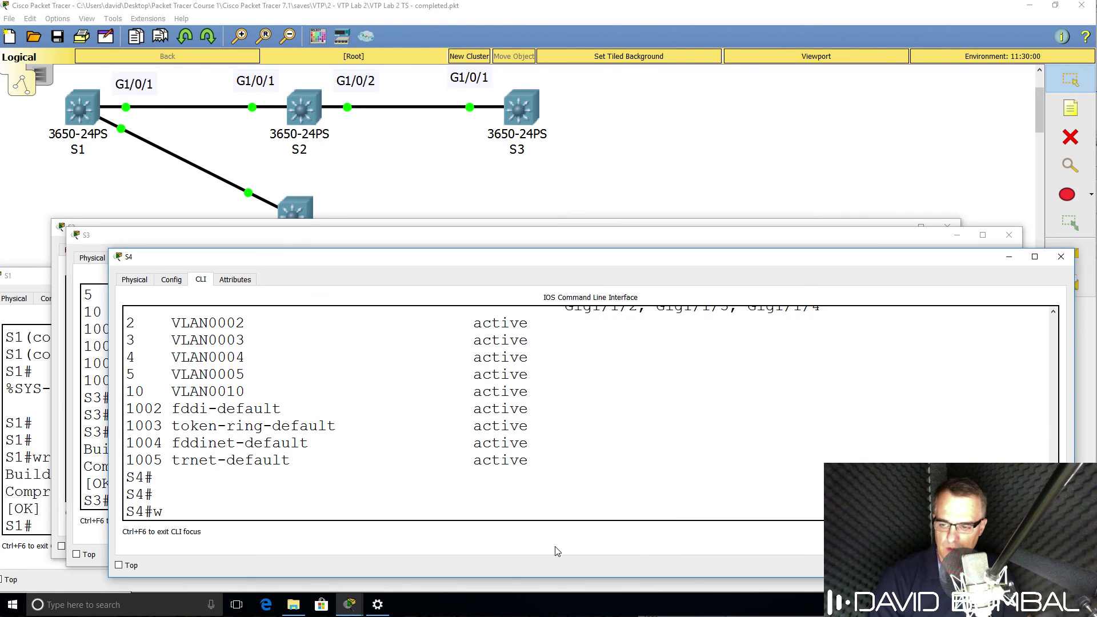
key("Return")
Step: Run show int trunk on S4 and examine the mode and status of port Gig1/0/1
type("show int r")
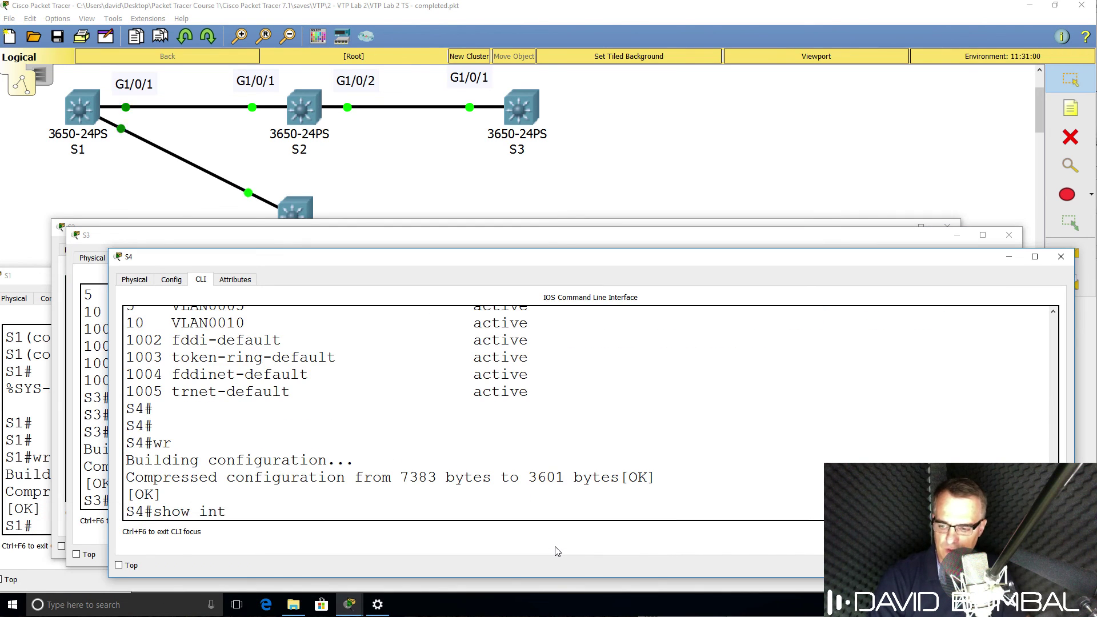
key("Return")
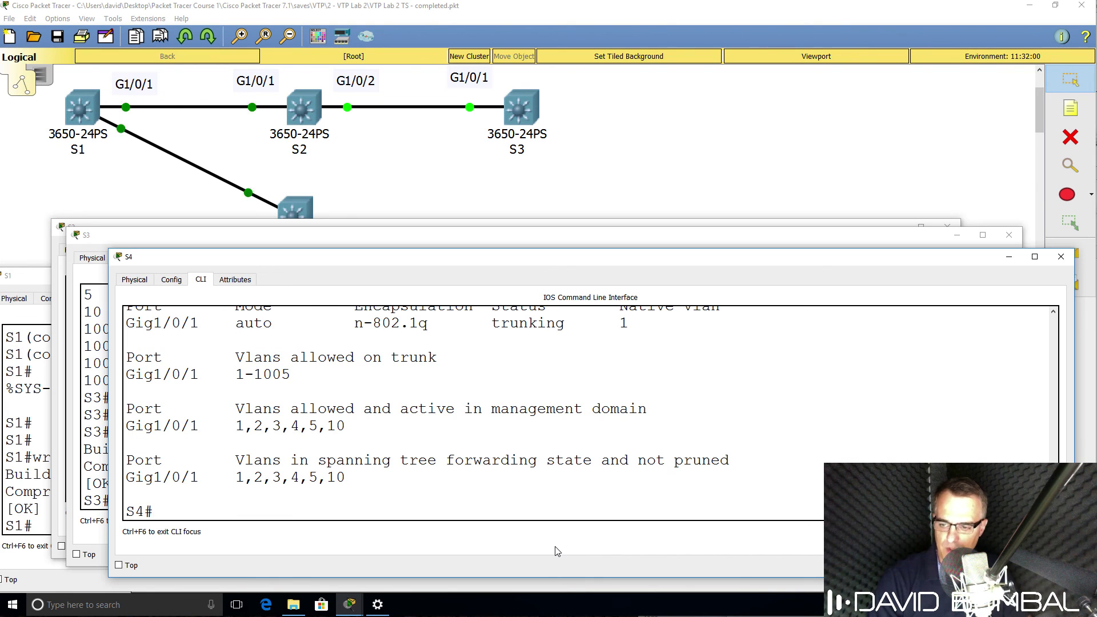
scroll(354, 424, "up", 1)
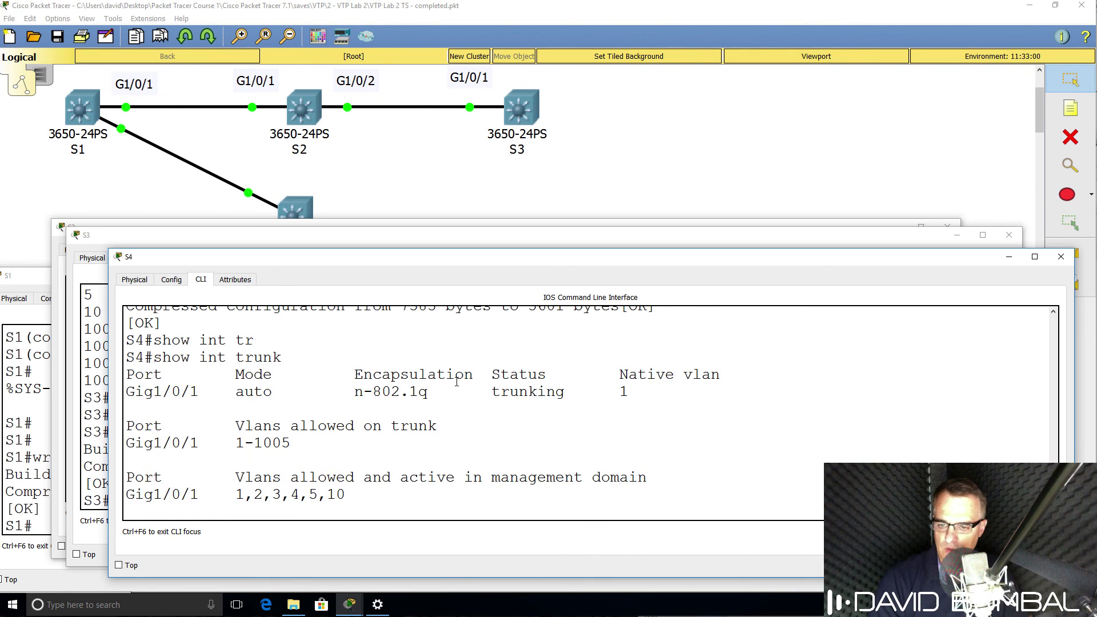
Step: Highlight the Gig1/0/1 trunk details in S4's output and run show int trunk on S1
left_click_drag(628, 393, 64, 375)
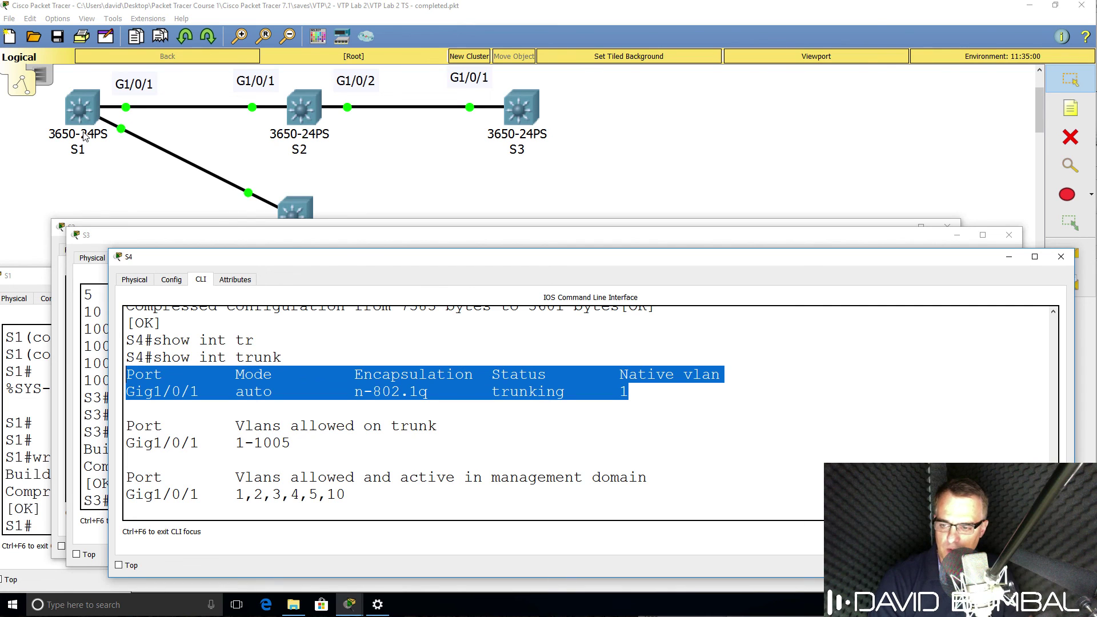
left_click(54, 382)
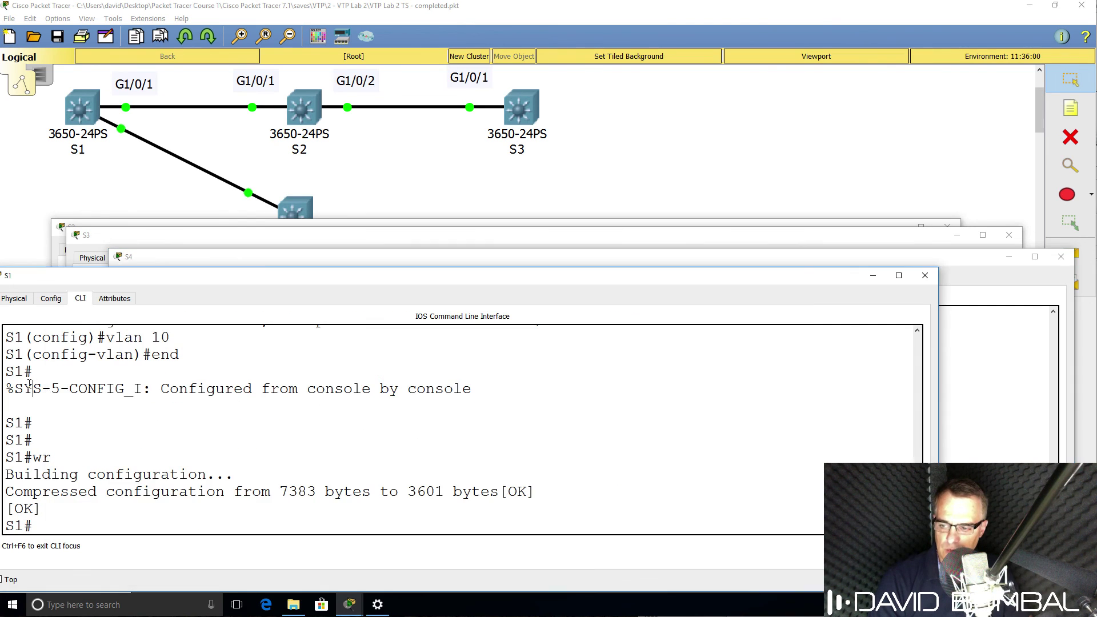
type("show int tr")
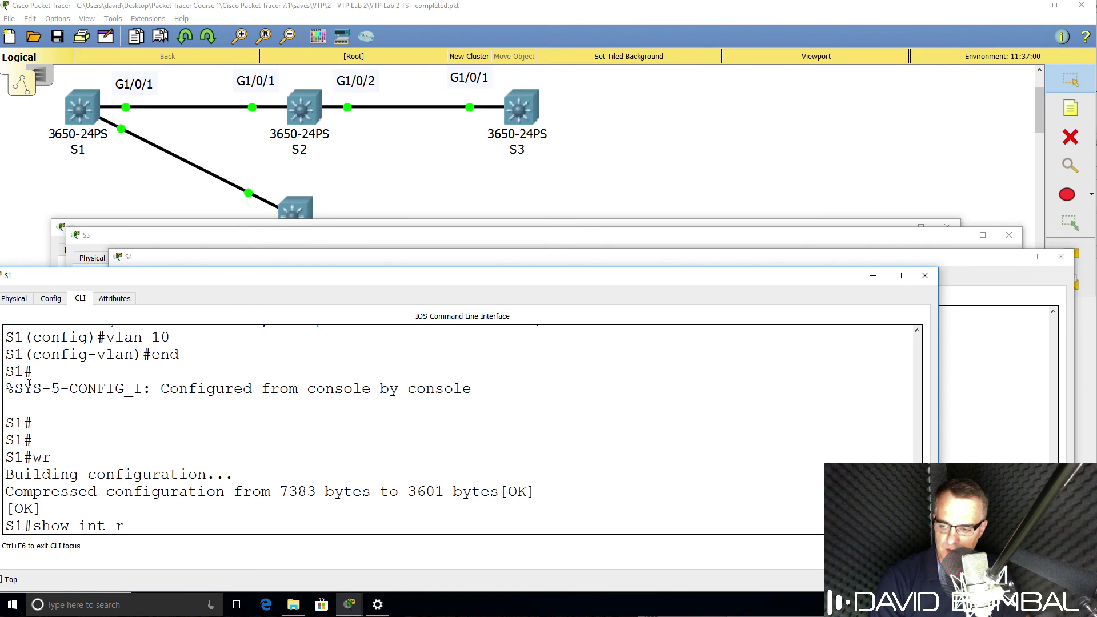
key("Tab")
key("Return")
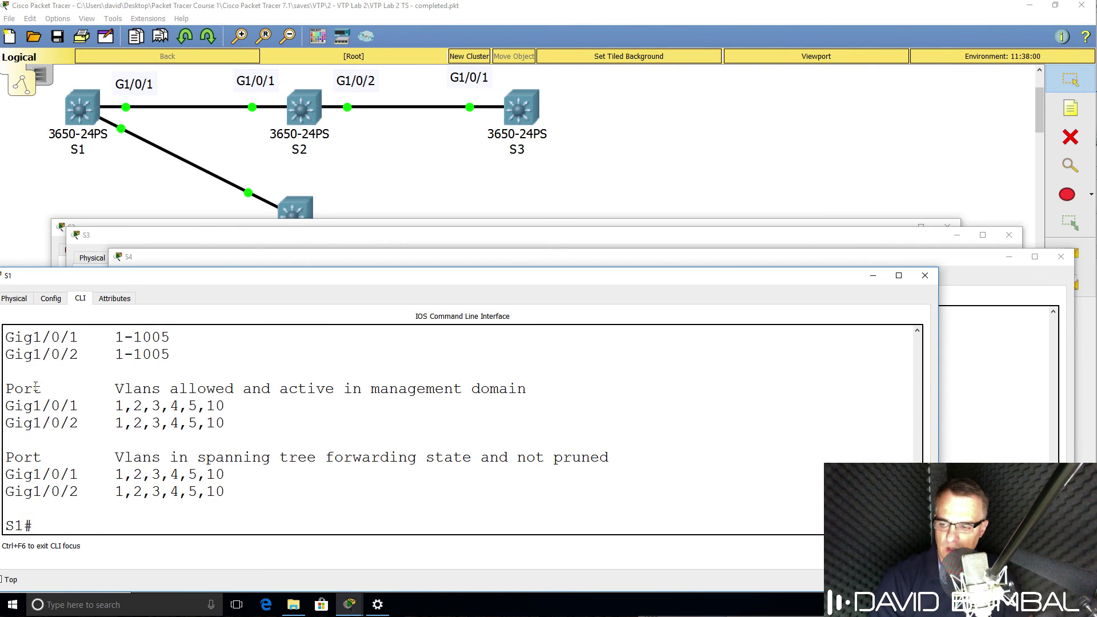
Step: Examine the encapsulation of ports Gig1/0/1 and Gig1/0/2 in S1's trunk output
scroll(201, 448, "up", 4)
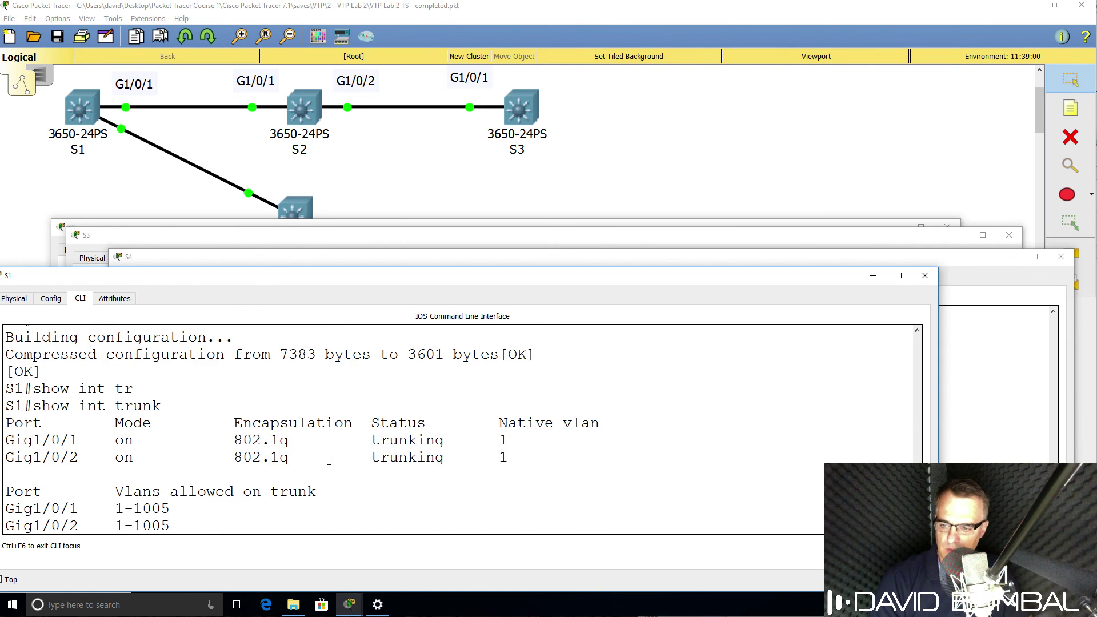
left_click_drag(298, 457, 318, 439)
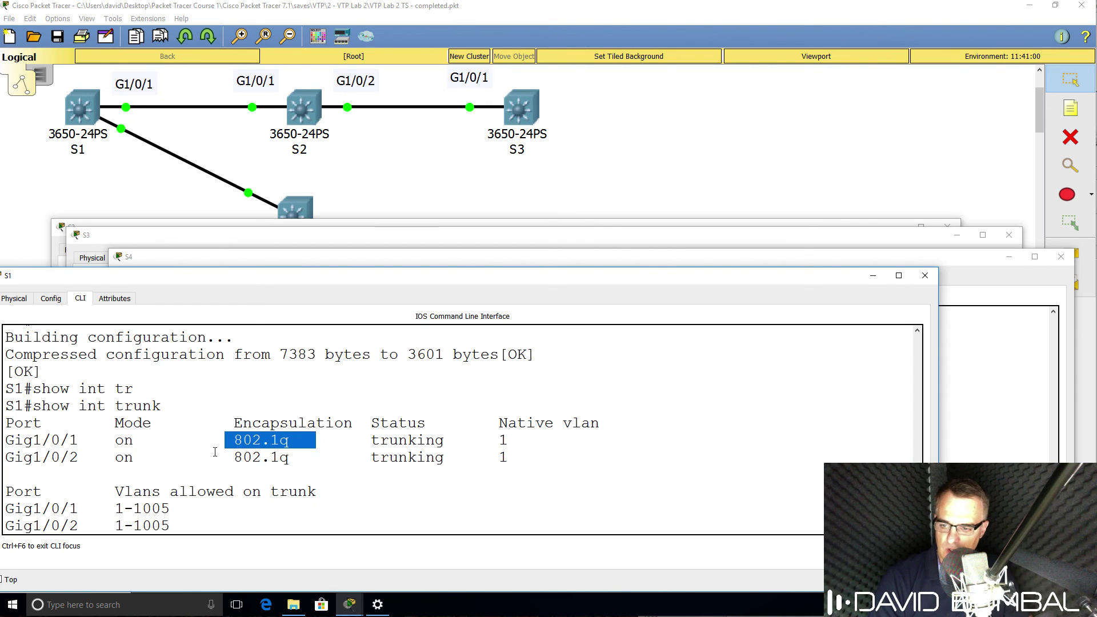
left_click_drag(215, 457, 290, 457)
Step: Return to S4's console and highlight the encapsulation of port Gig1/0/1 to compare it with S1
left_click(402, 600)
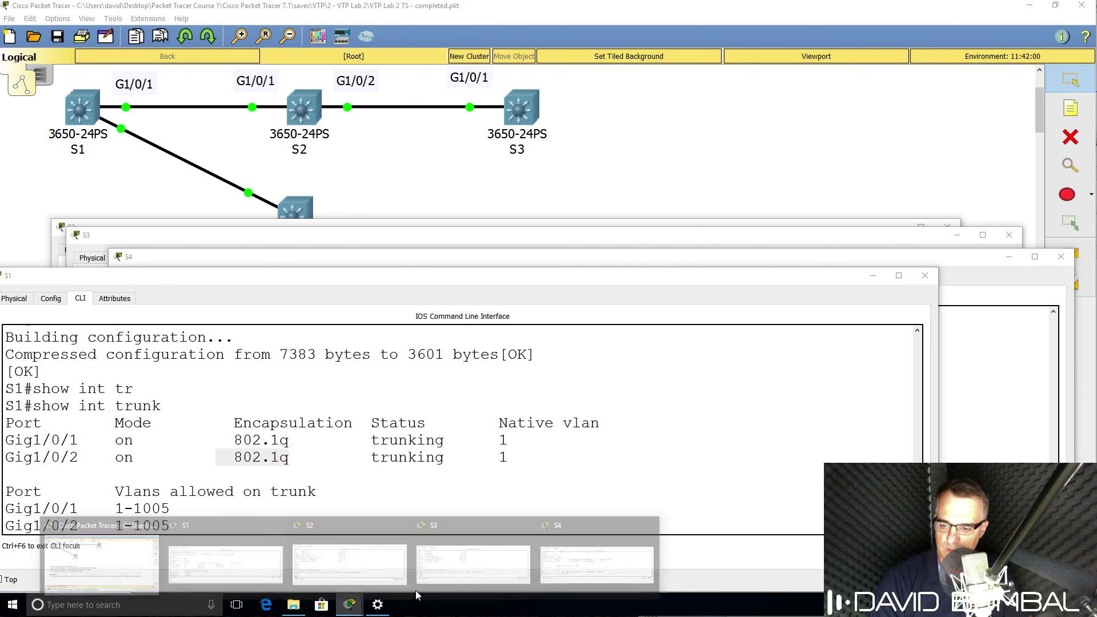
left_click(446, 549)
left_click_drag(345, 394, 457, 395)
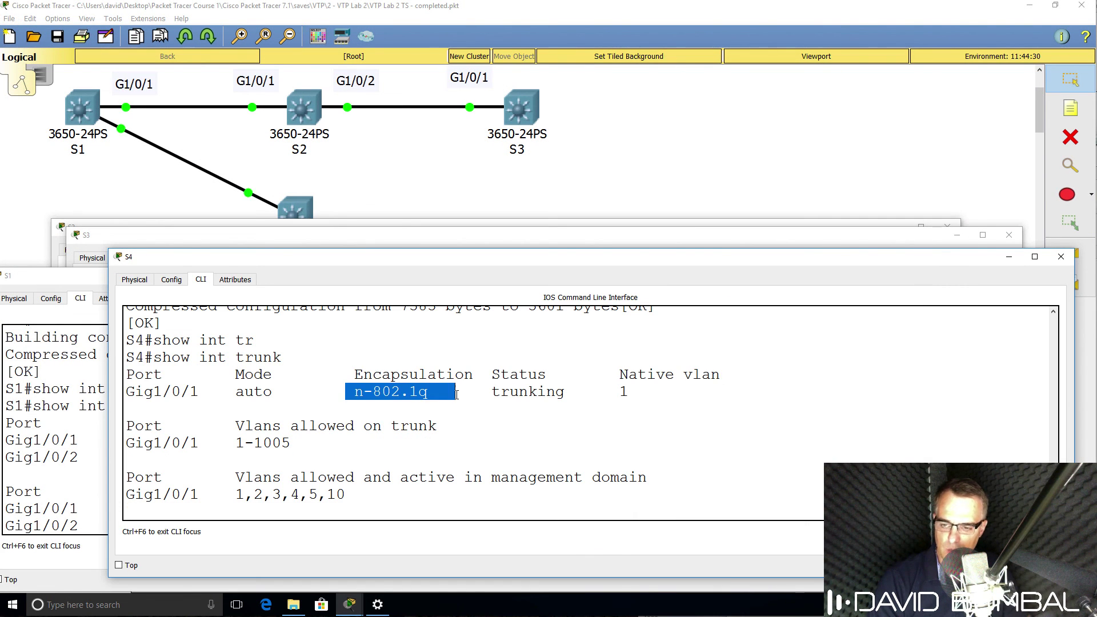